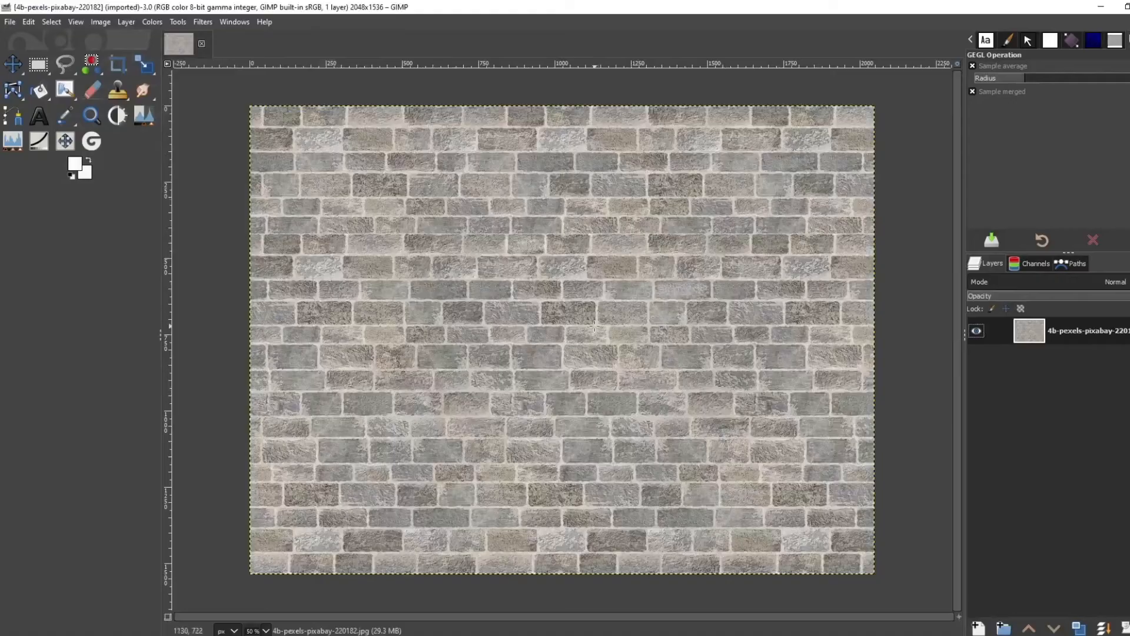
- Duplicate the brick wall layer and hide the original layer beneath the copy
click(1073, 331)
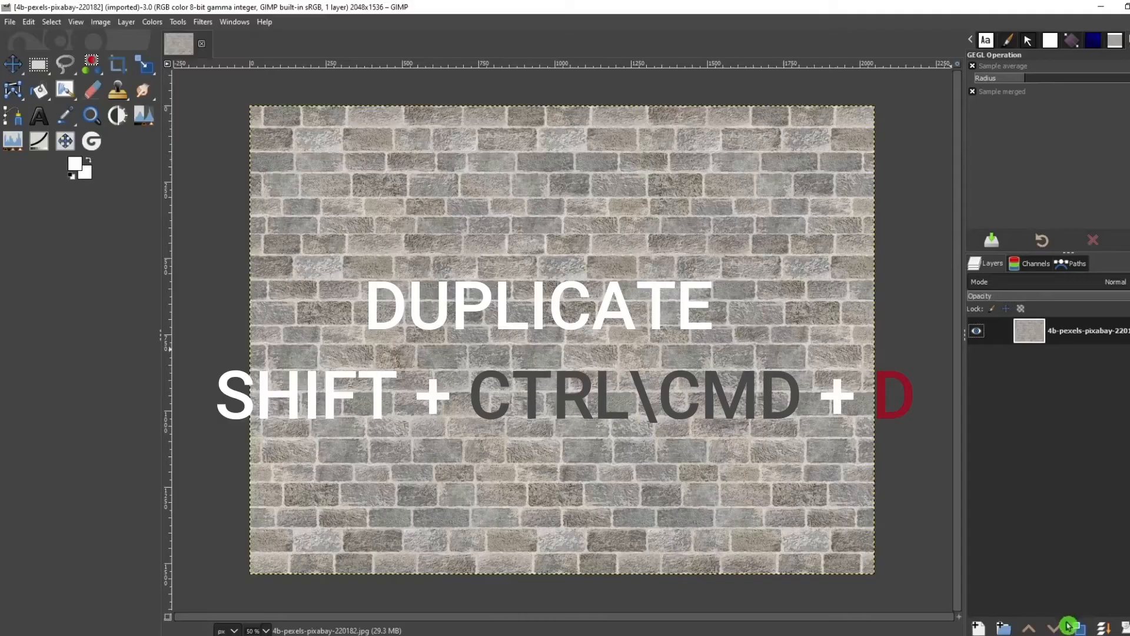
click(1079, 627)
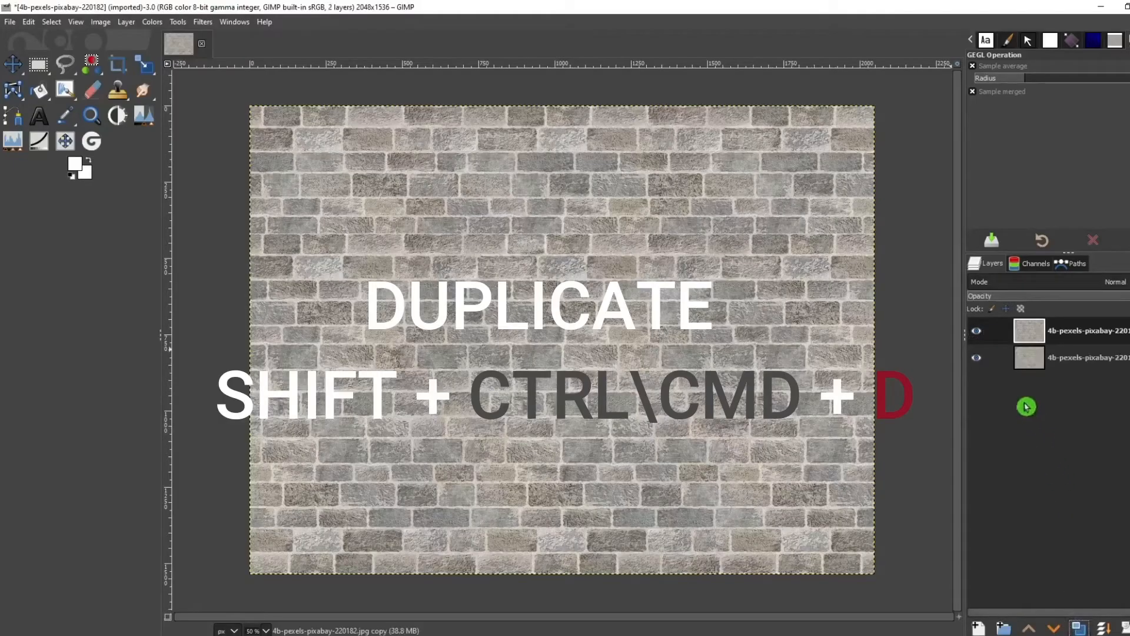
click(980, 357)
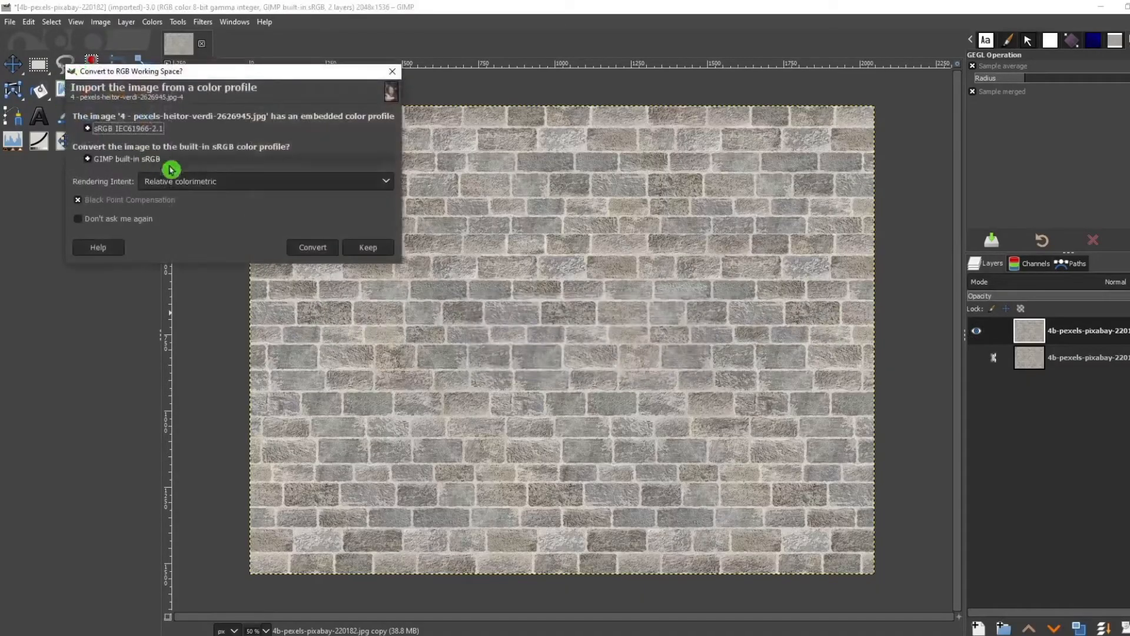
- Convert the imported portrait to the built-in sRGB profile and crop off its upper strip, trimming layer and canvas to 3456 × 4200 px
click(315, 250)
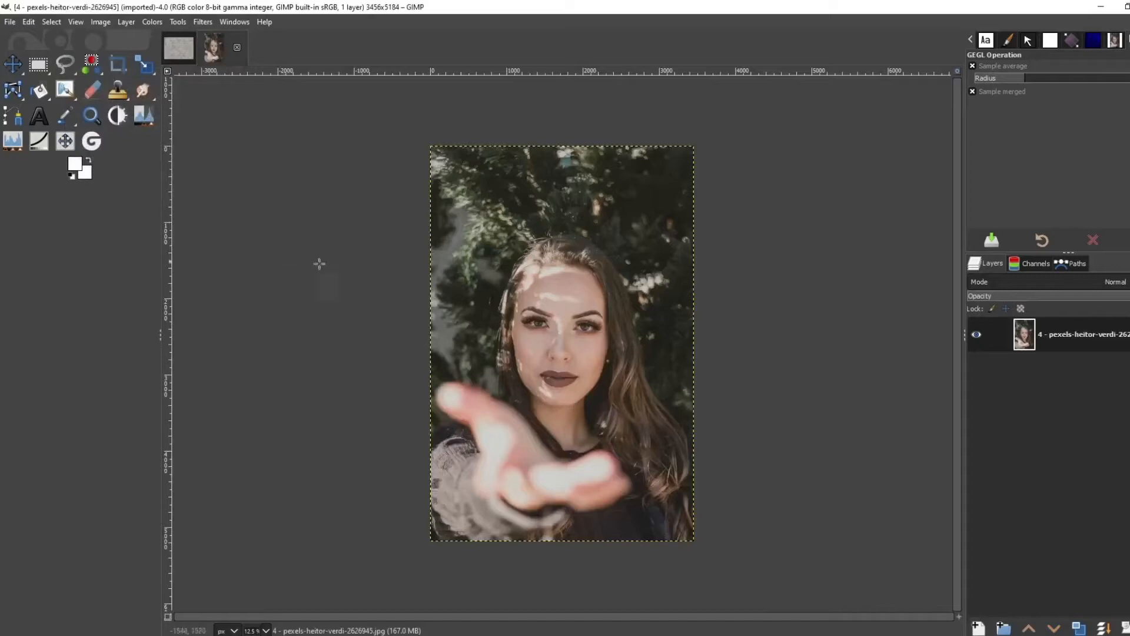
click(118, 66)
drag(377, 222, 836, 568)
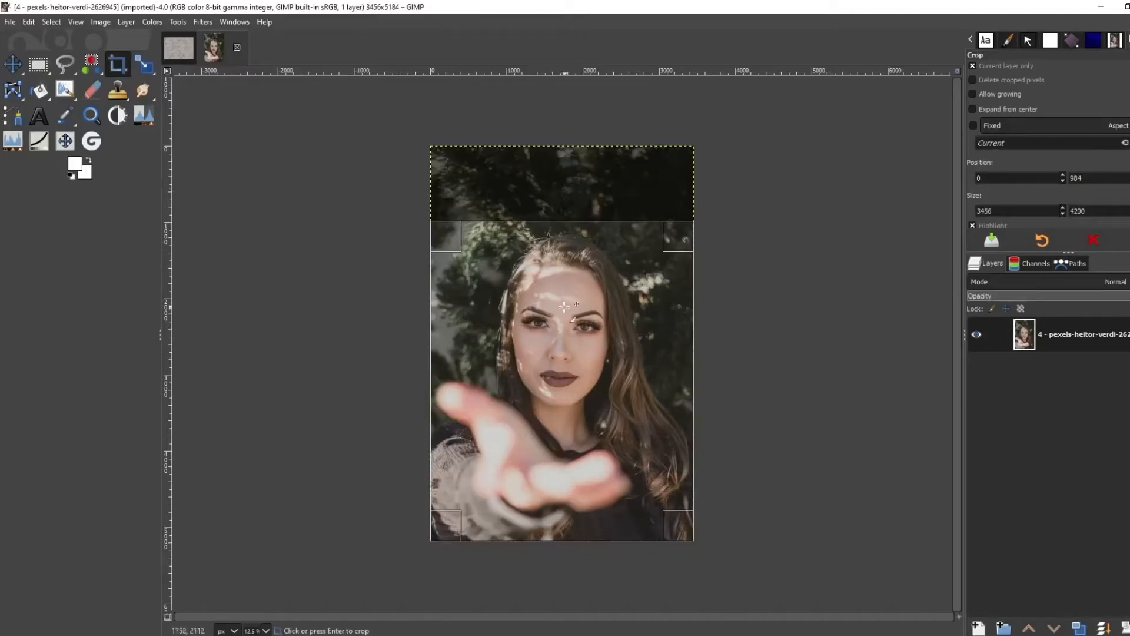
key(Return)
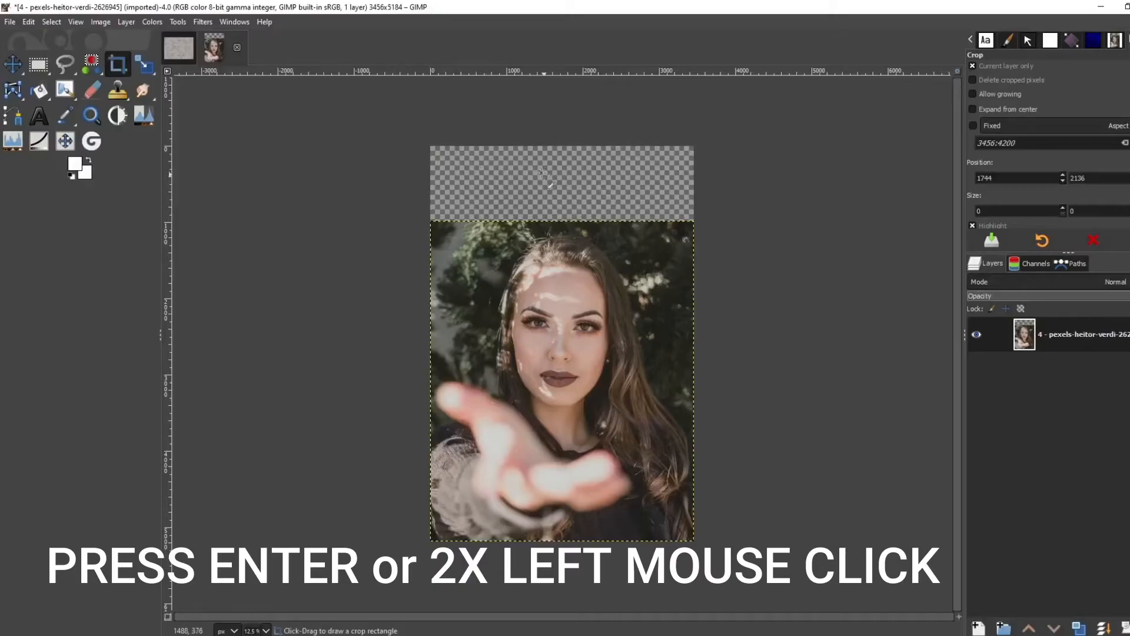
click(101, 23)
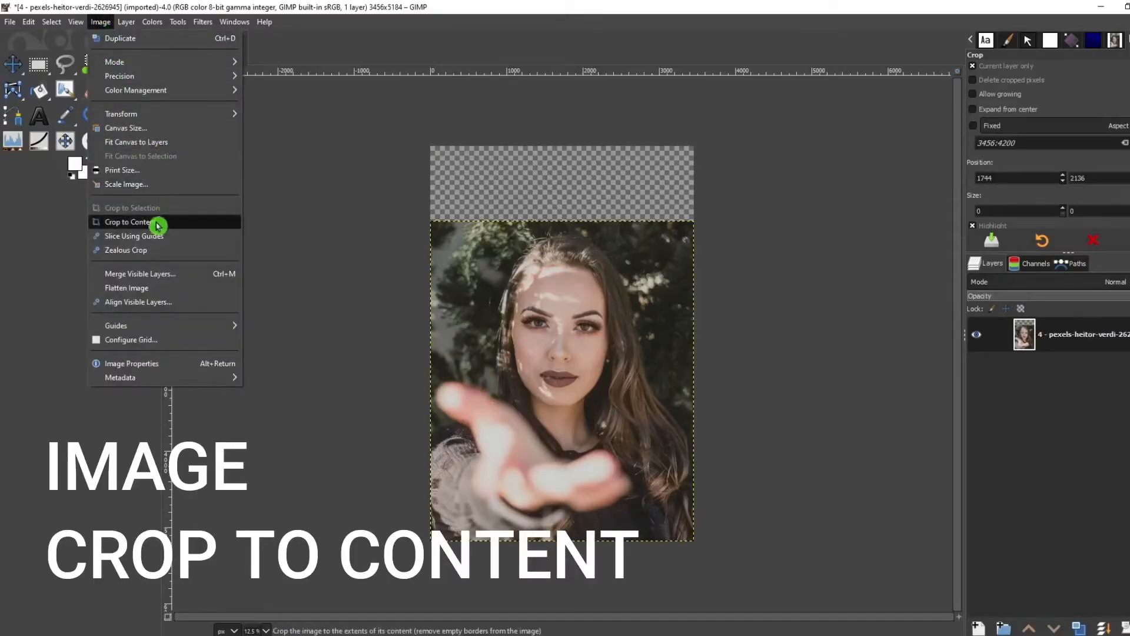
click(206, 223)
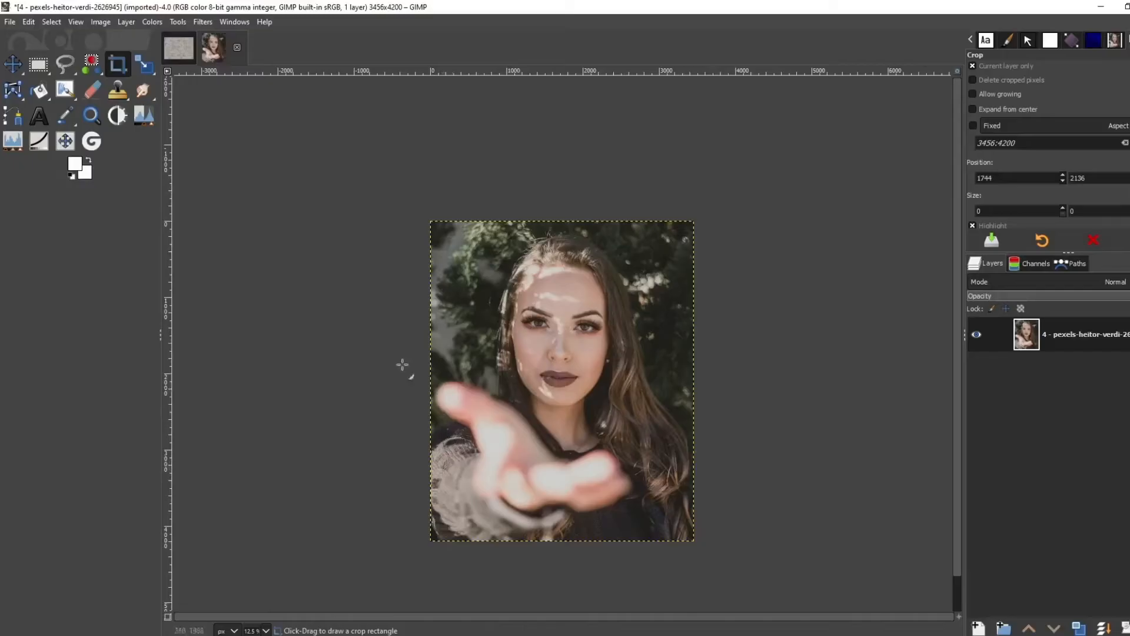
- Add an alpha channel to the portrait layer
click(128, 23)
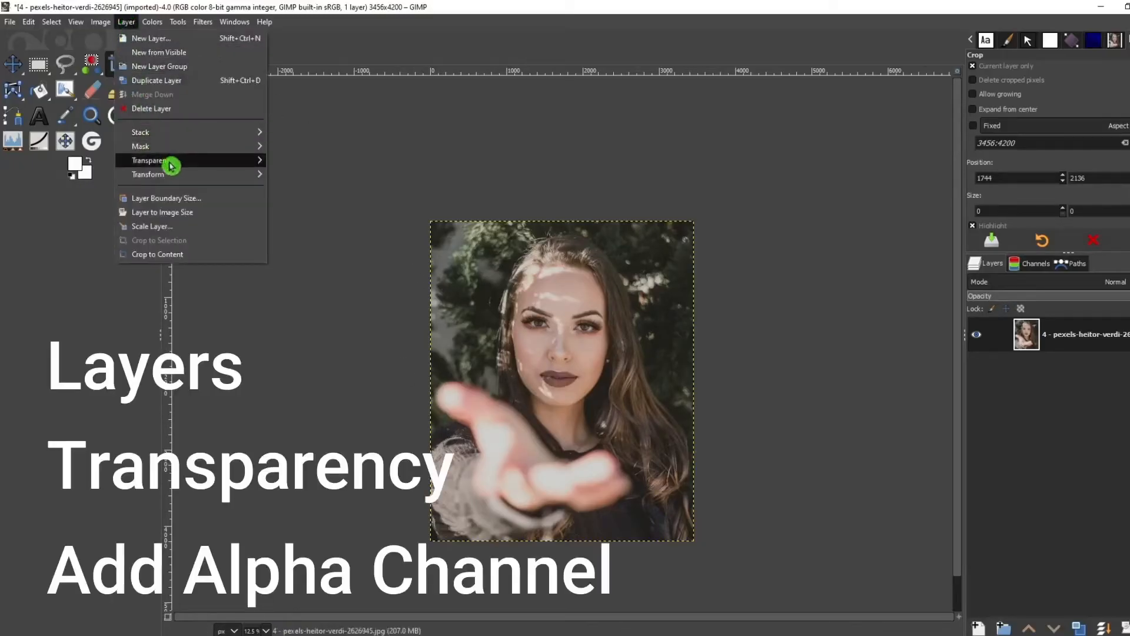
mouse_move(174, 162)
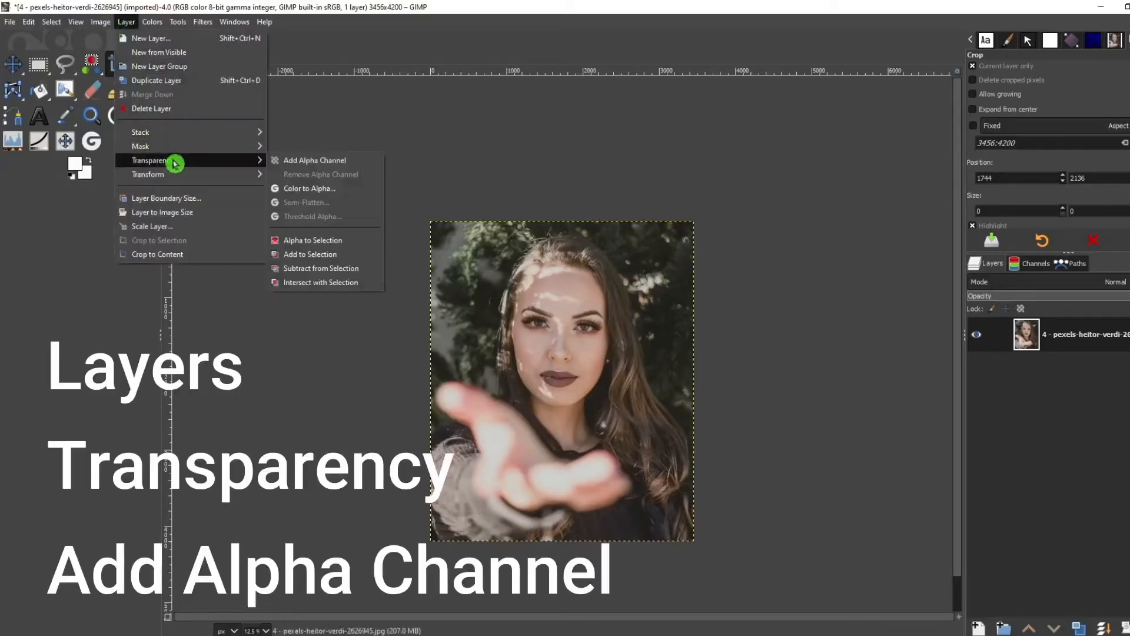
click(368, 161)
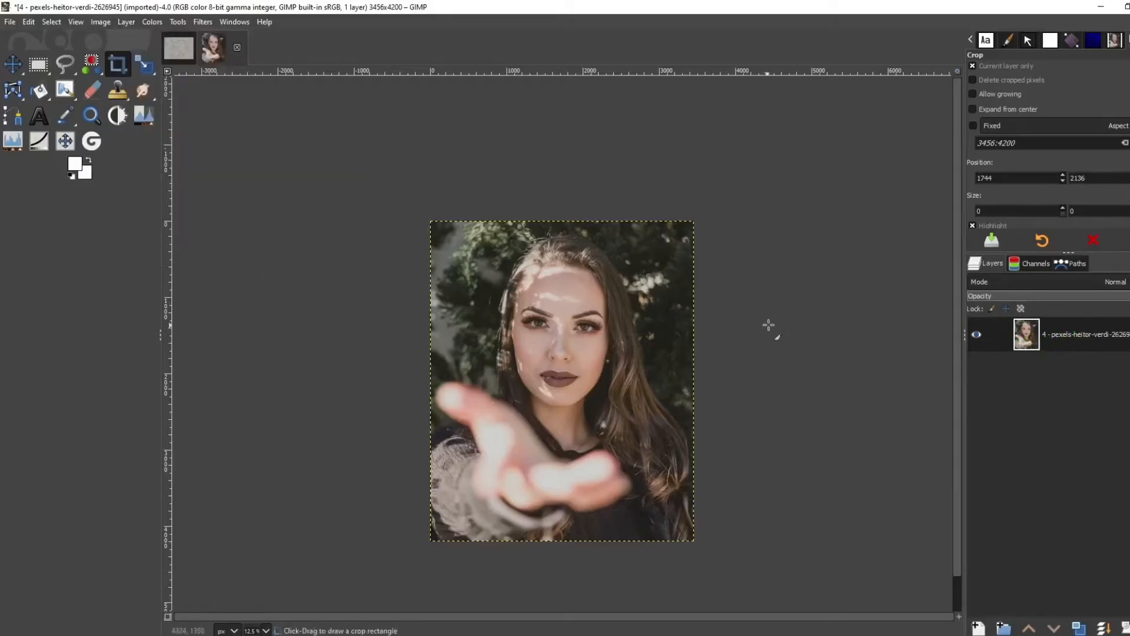
- Undo and redo the alpha channel addition on the portrait layer
key(ctrl+z)
click(1103, 338)
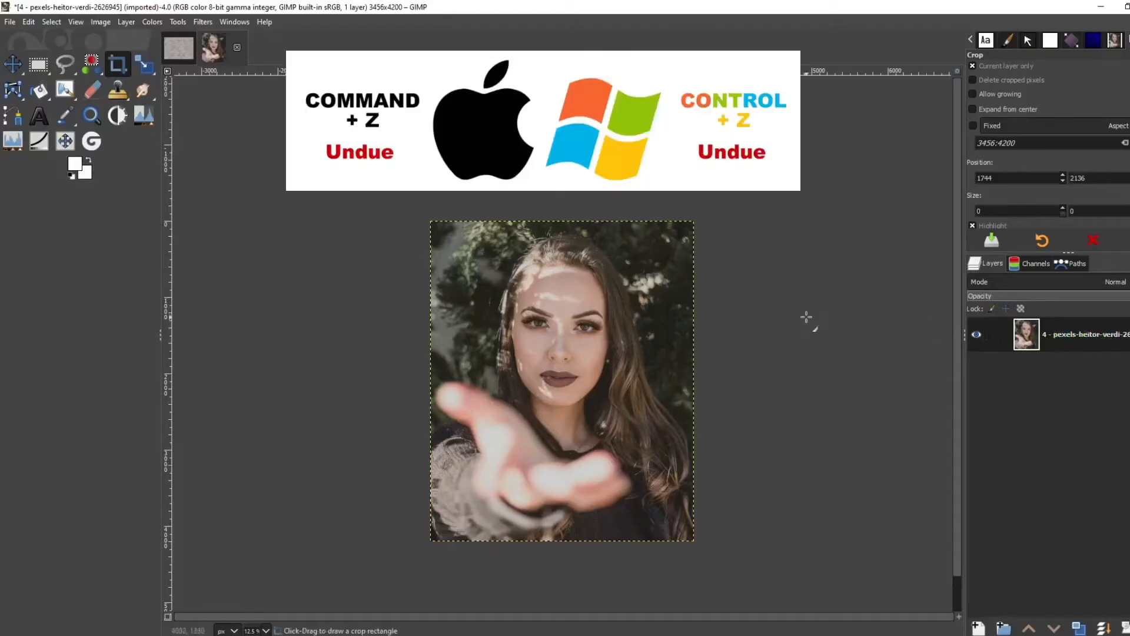
key(ctrl+y)
click(1058, 334)
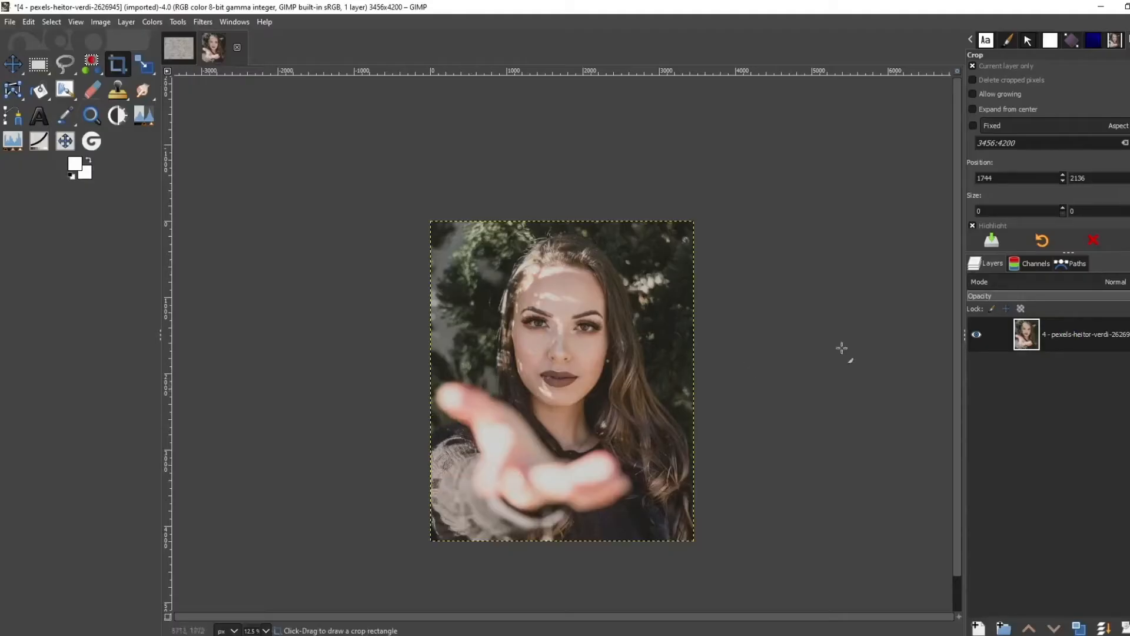
click(1067, 335)
- Examine the portrait's face and the hair outline at different magnifications
scroll(454, 262, up, 1)
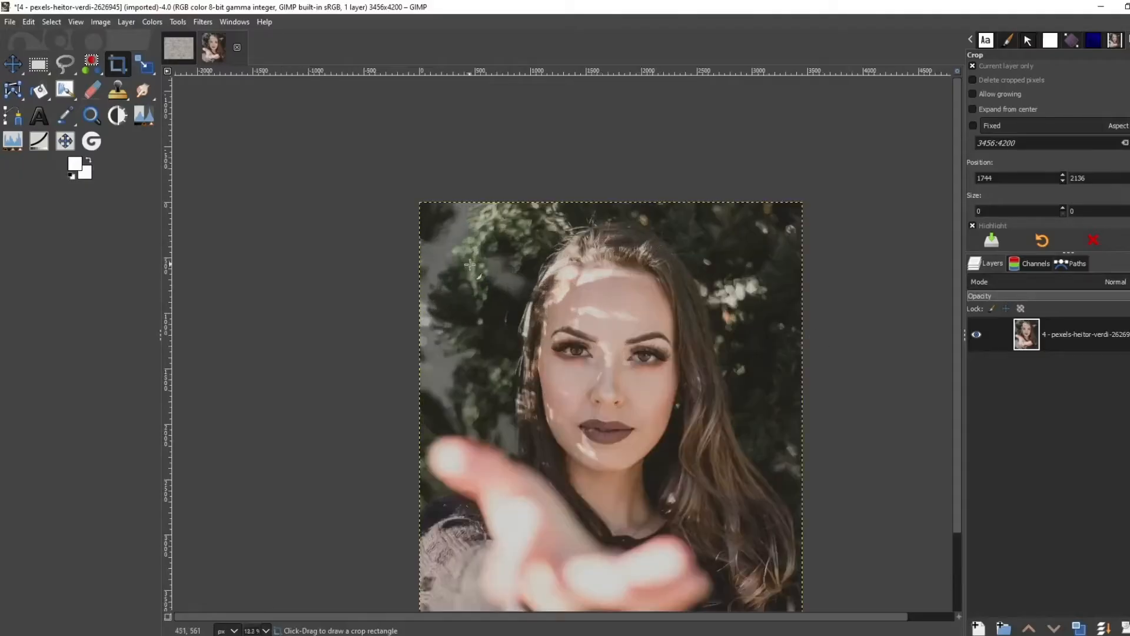
key(space)
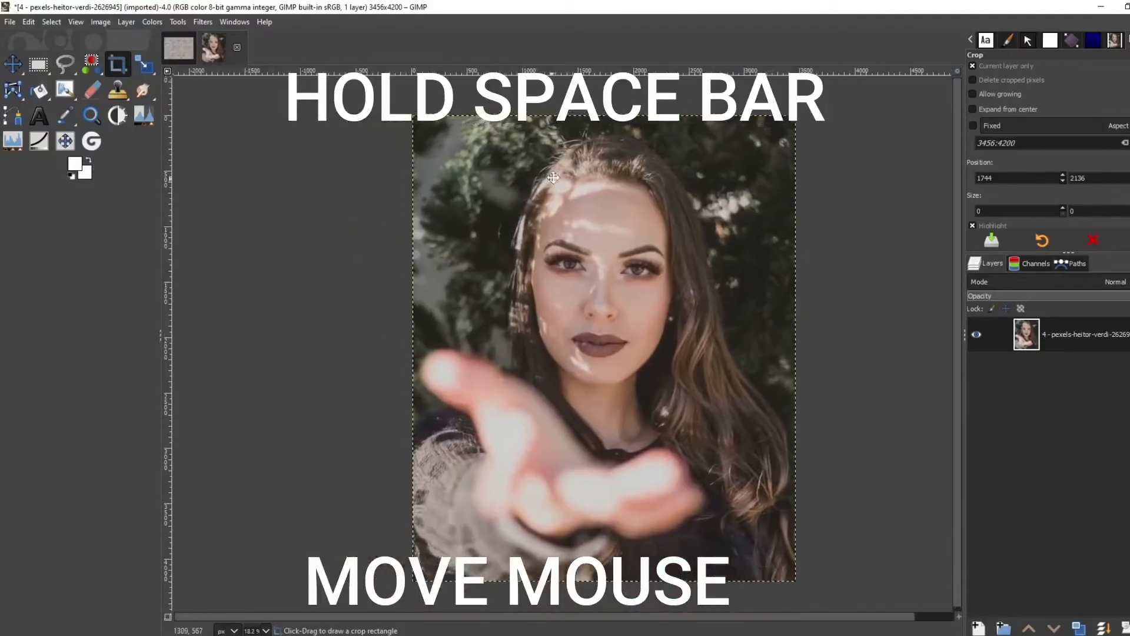
key(space)
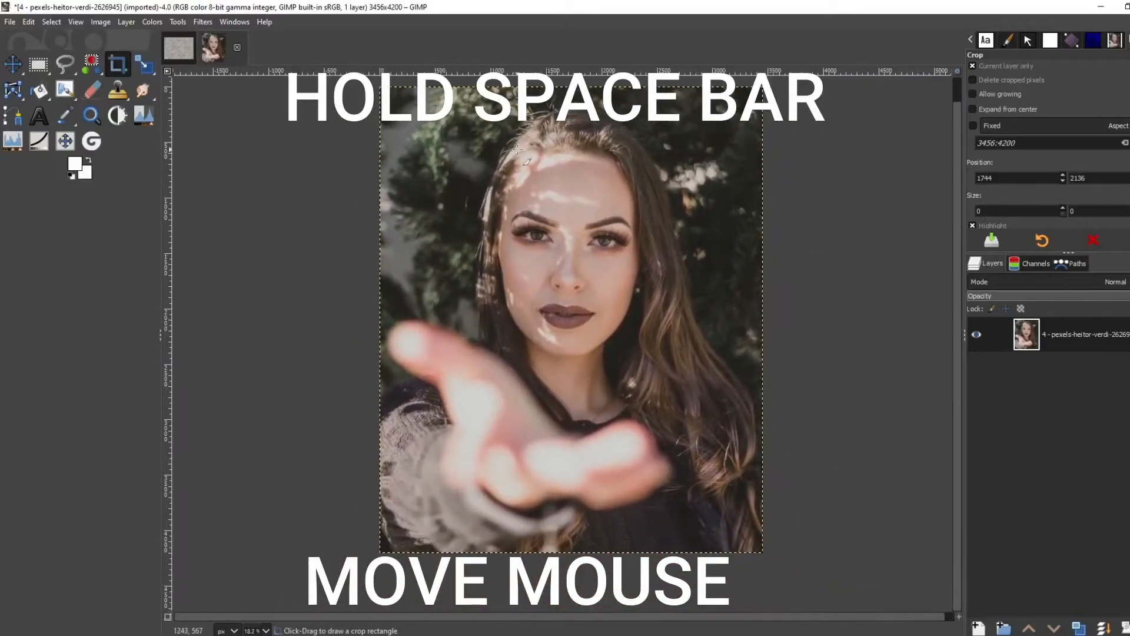
scroll(529, 237, up, 4)
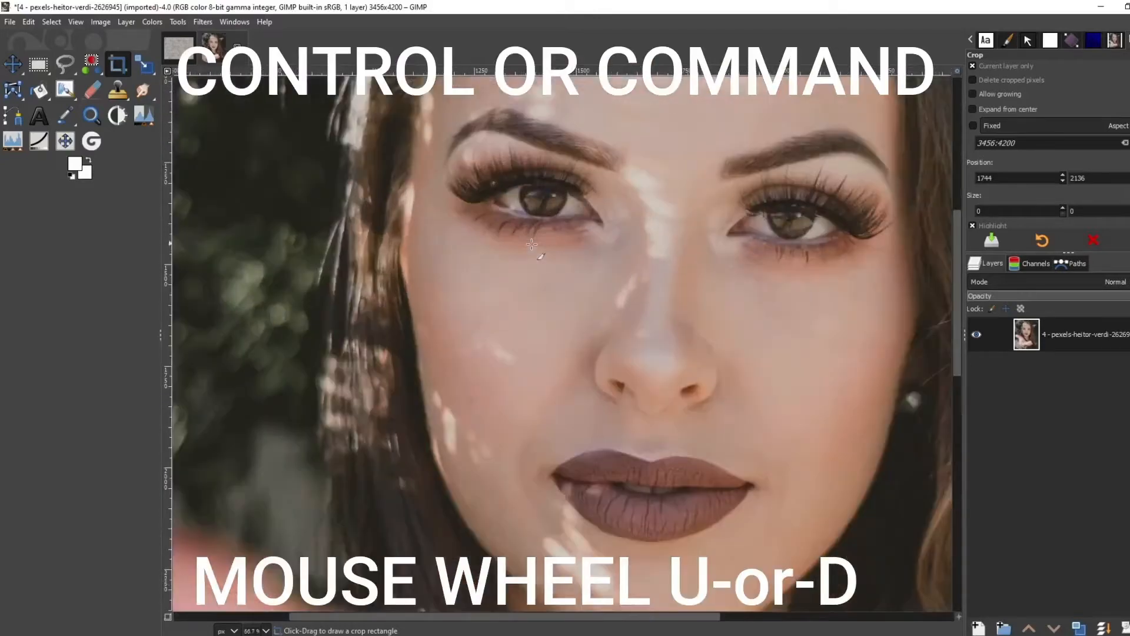
scroll(532, 243, down, 3)
key(space)
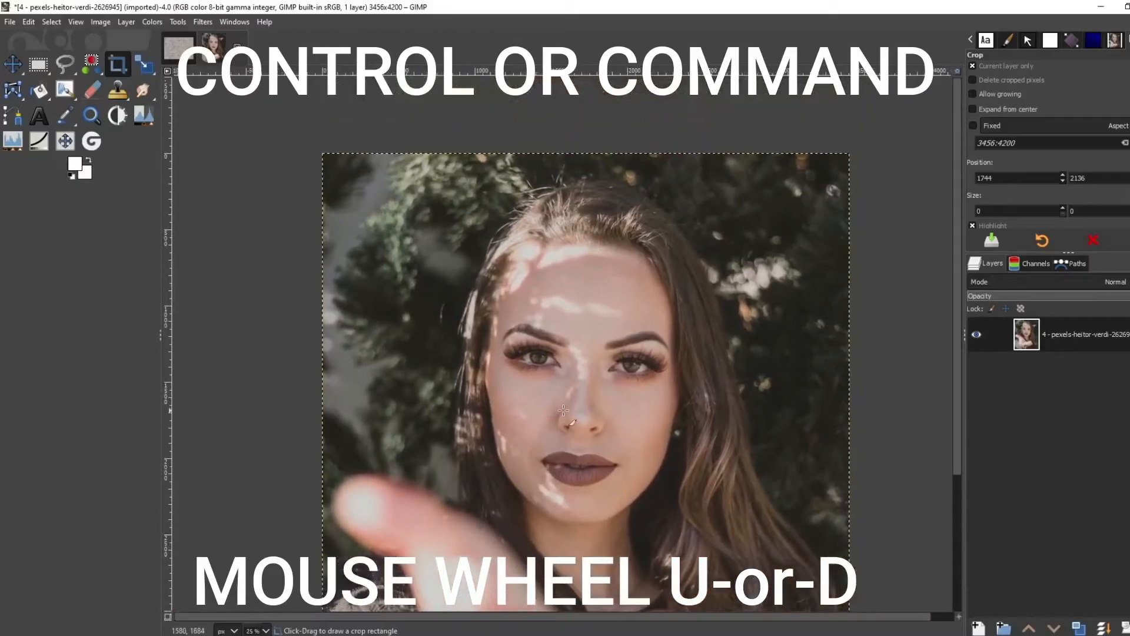
scroll(551, 431, up, 2)
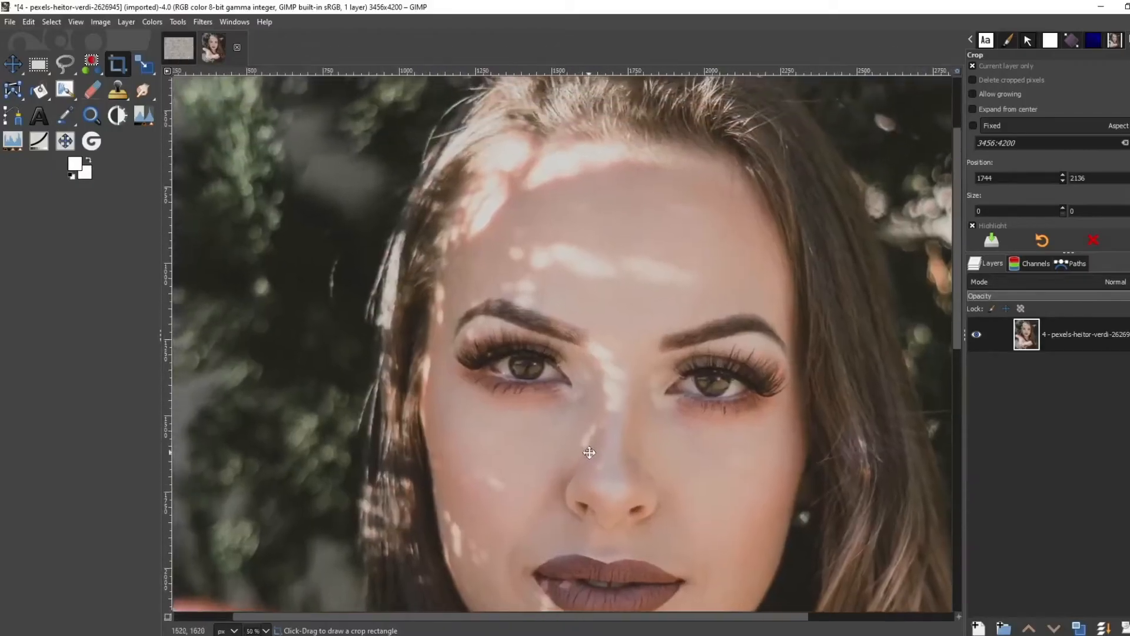
mouse_move(590, 452)
mouse_down()
mouse_move(597, 466)
mouse_move(592, 455)
mouse_up()
scroll(592, 456, down, 1)
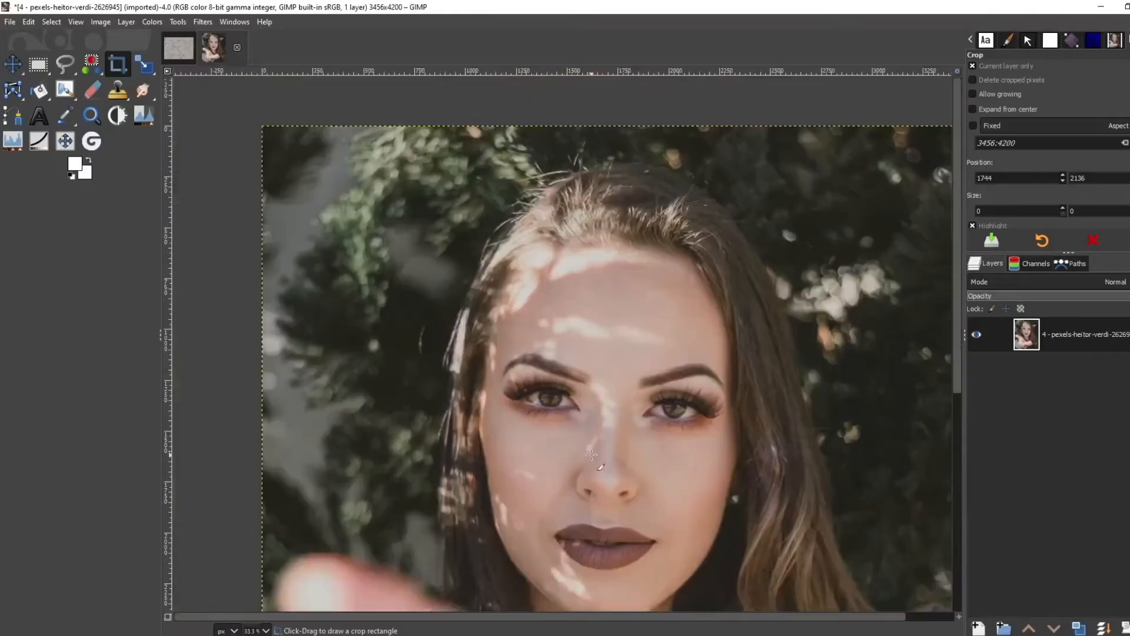
- Try starting a curved path at the crown of the head with the Paths tool, and undo its anchors
click(15, 117)
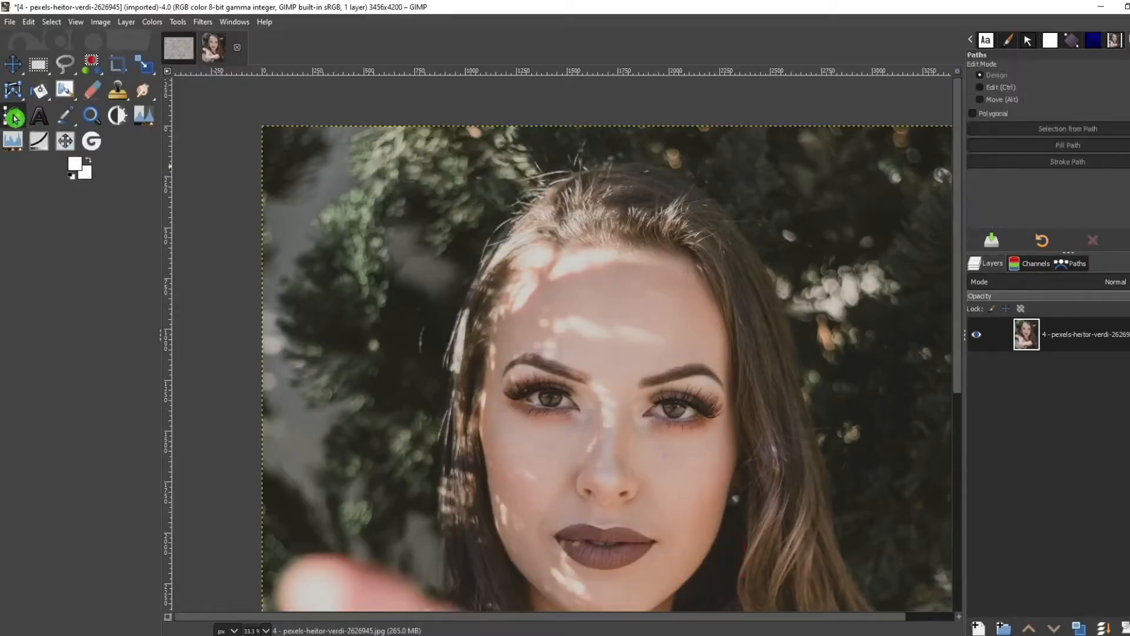
click(632, 162)
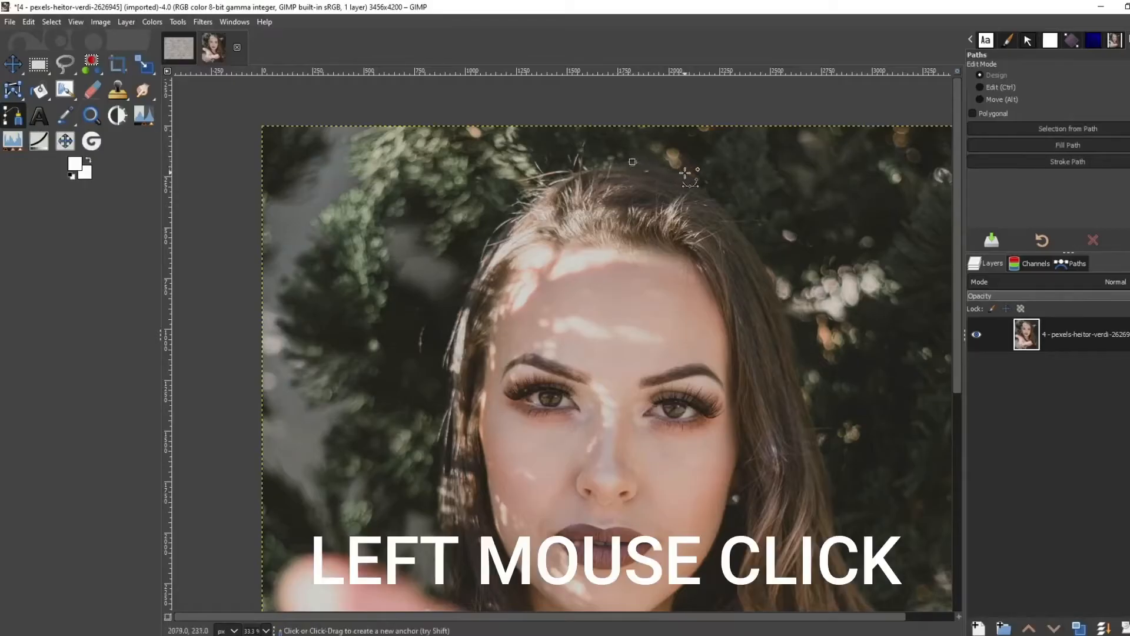
drag(685, 173, 729, 156)
drag(644, 175, 757, 227)
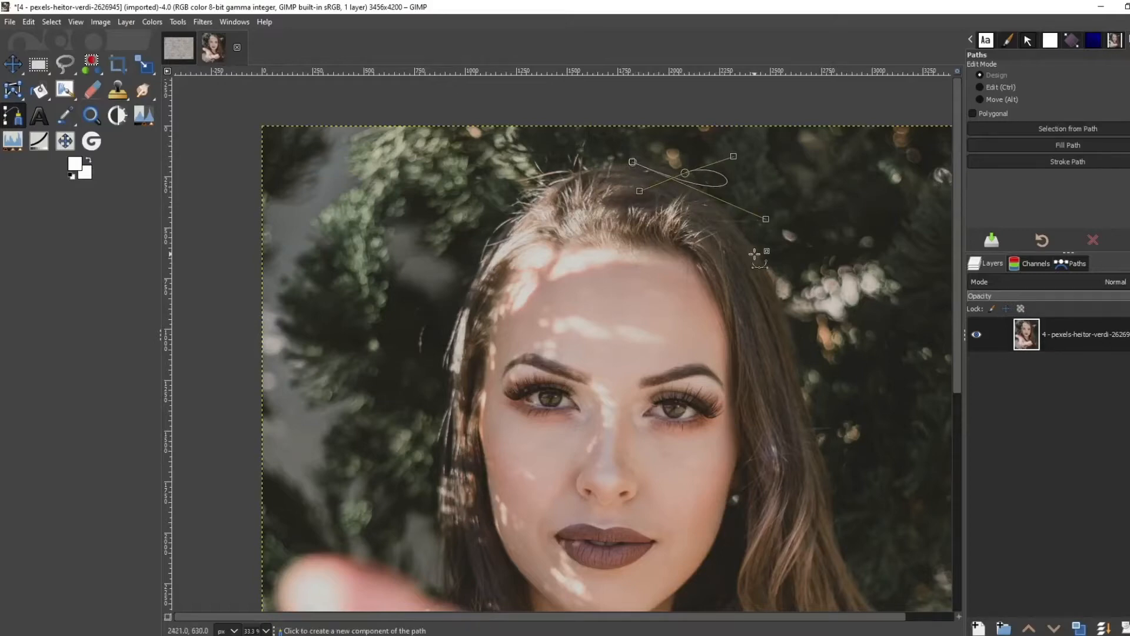
key(ctrl+z)
key(ctrl+z)
key(ctrl+z)
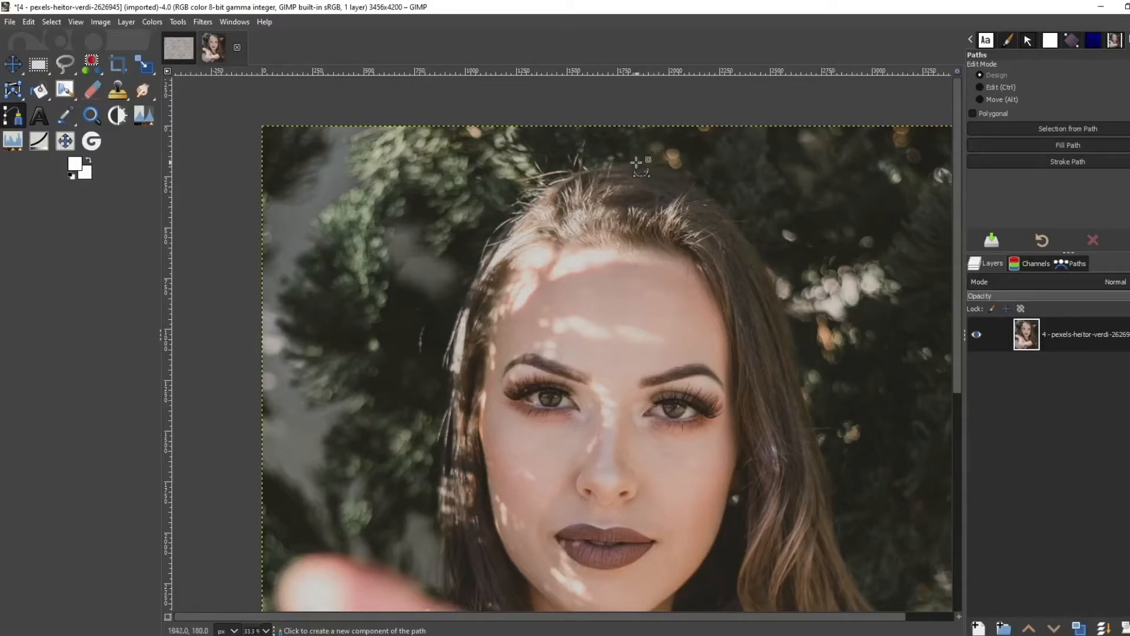
- Trace a path with closely spaced anchors from the crown of the head down the right-hand hair outline to below chin level
click(634, 163)
click(683, 175)
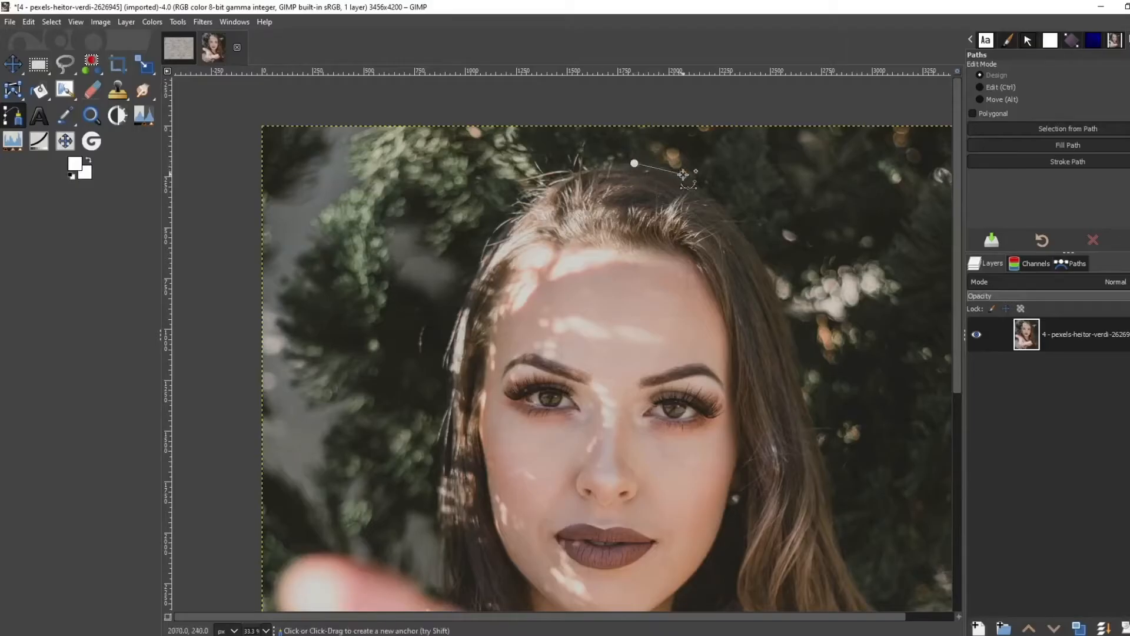
click(707, 192)
drag(737, 224, 769, 278)
click(790, 327)
click(799, 381)
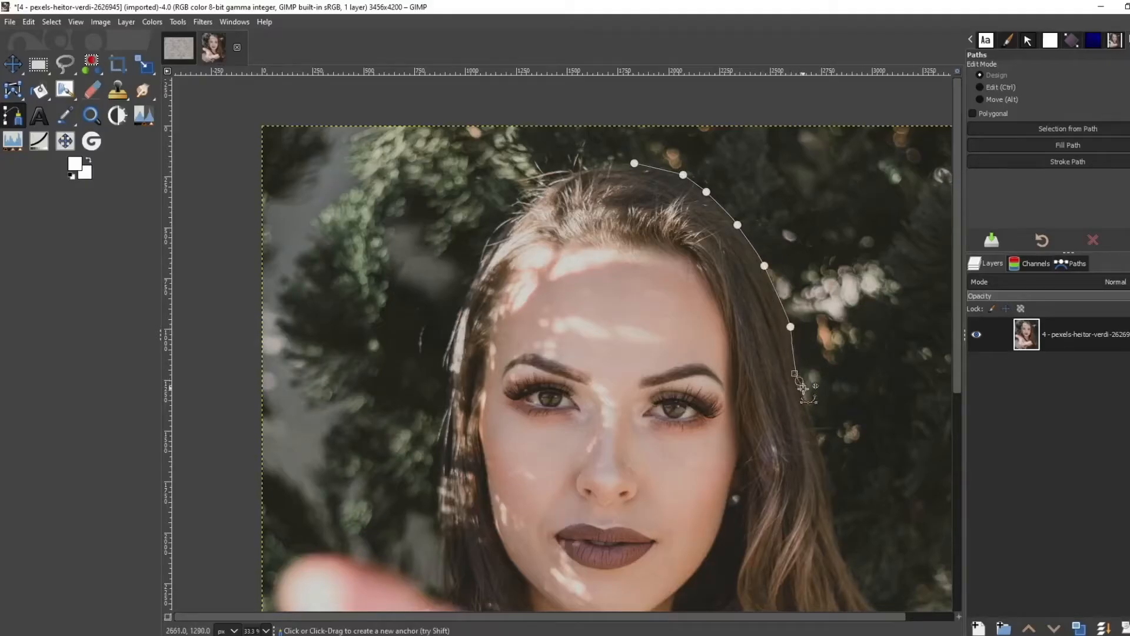
drag(818, 435, 819, 441)
drag(833, 485, 870, 603)
- Extend the path along the lower hair toward the photo's right edge and undo the last anchor
key(ctrl)
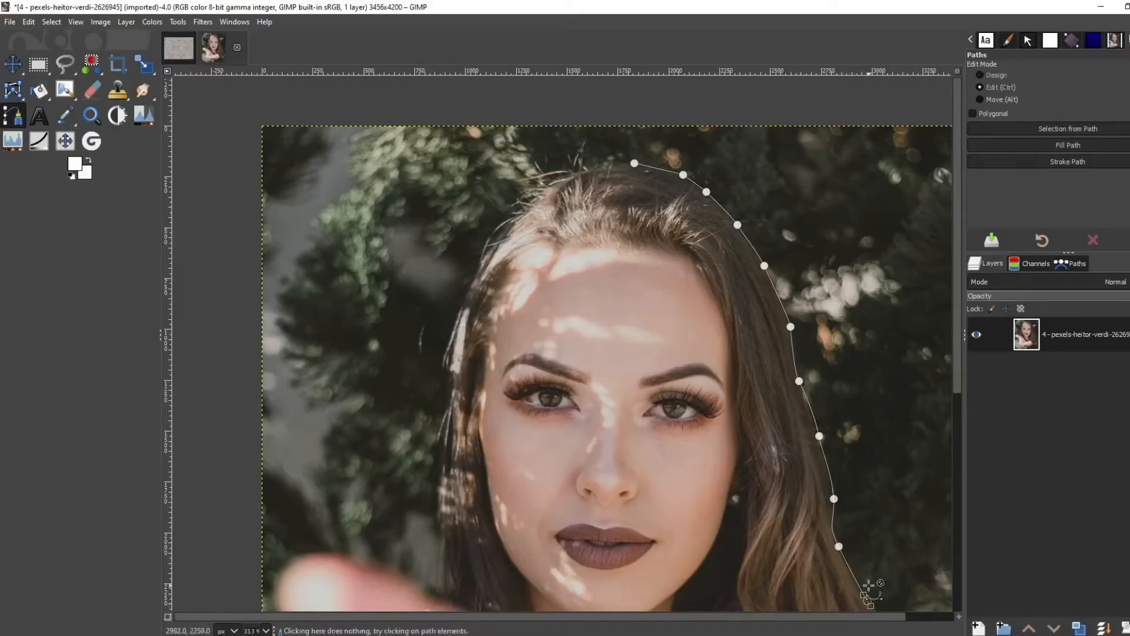
scroll(870, 584, up, 2)
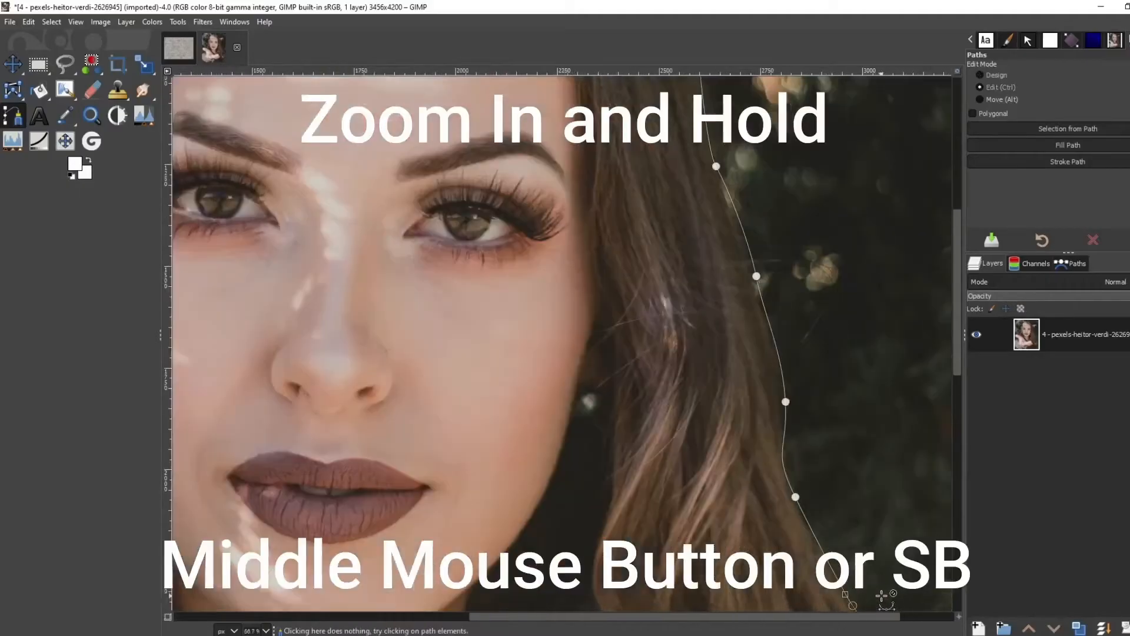
scroll(881, 595, down, 4)
drag(879, 593, 715, 322)
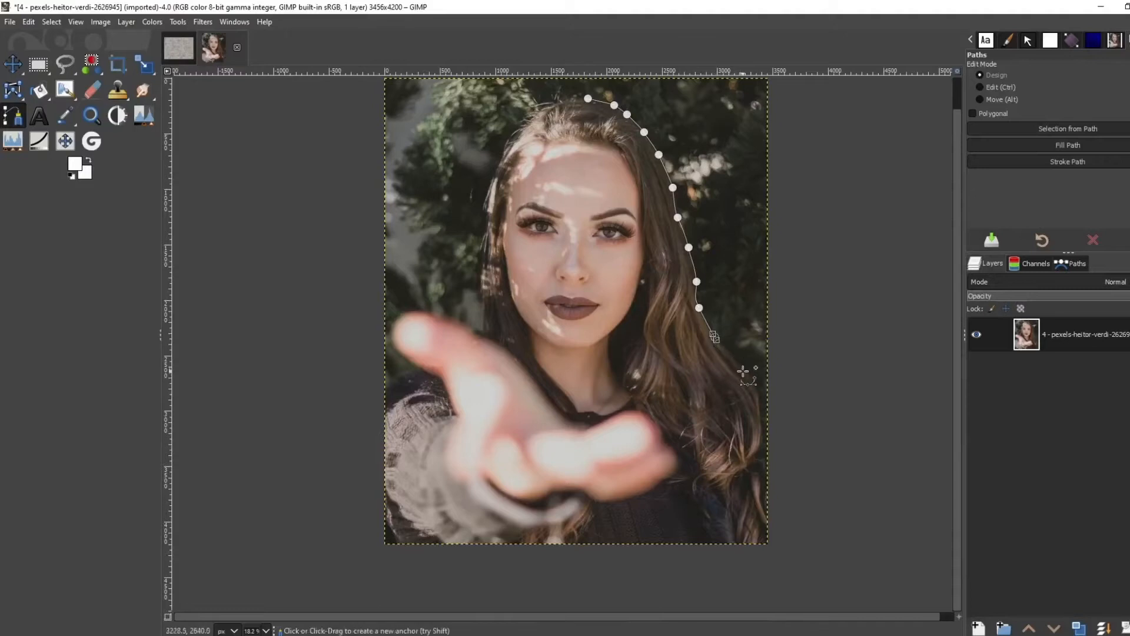
click(742, 370)
drag(756, 392, 762, 443)
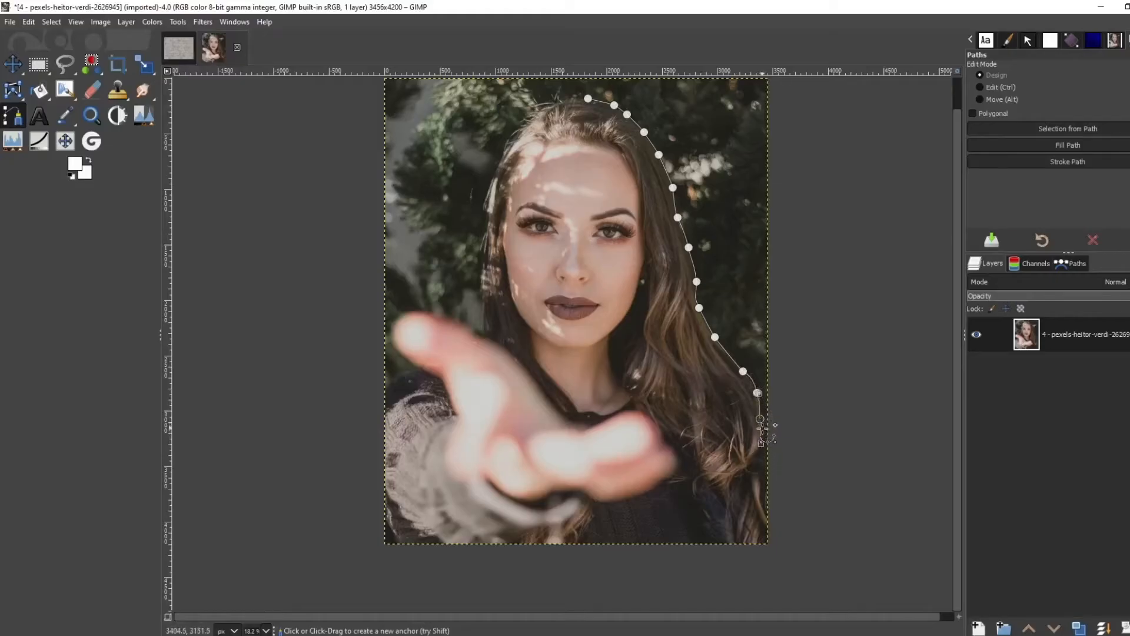
key(ctrl)
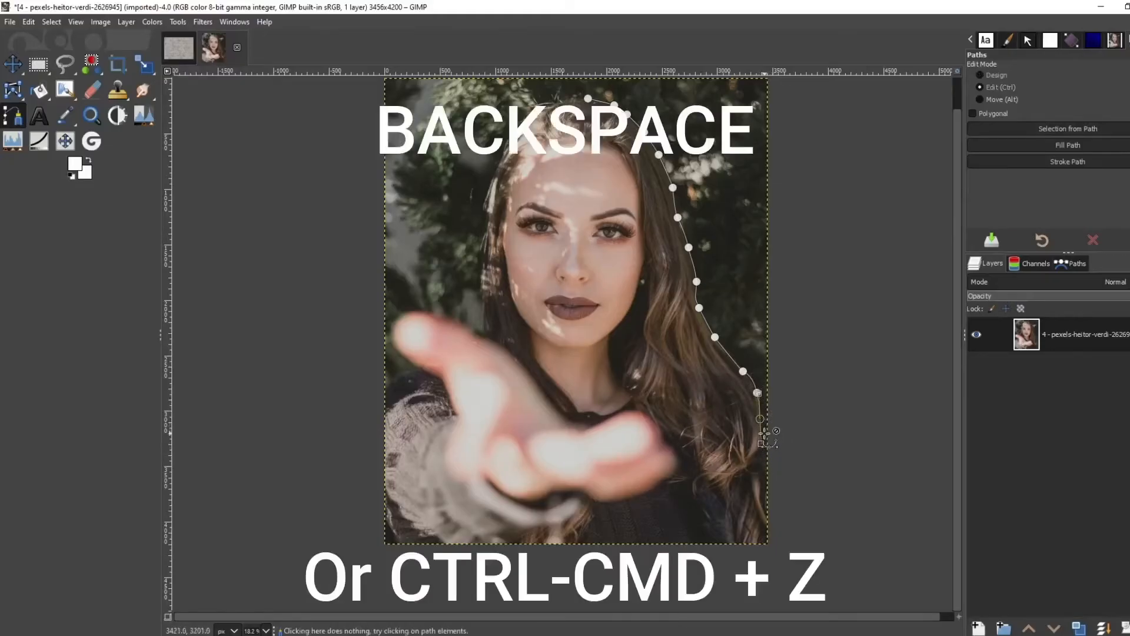
key(ctrl+z)
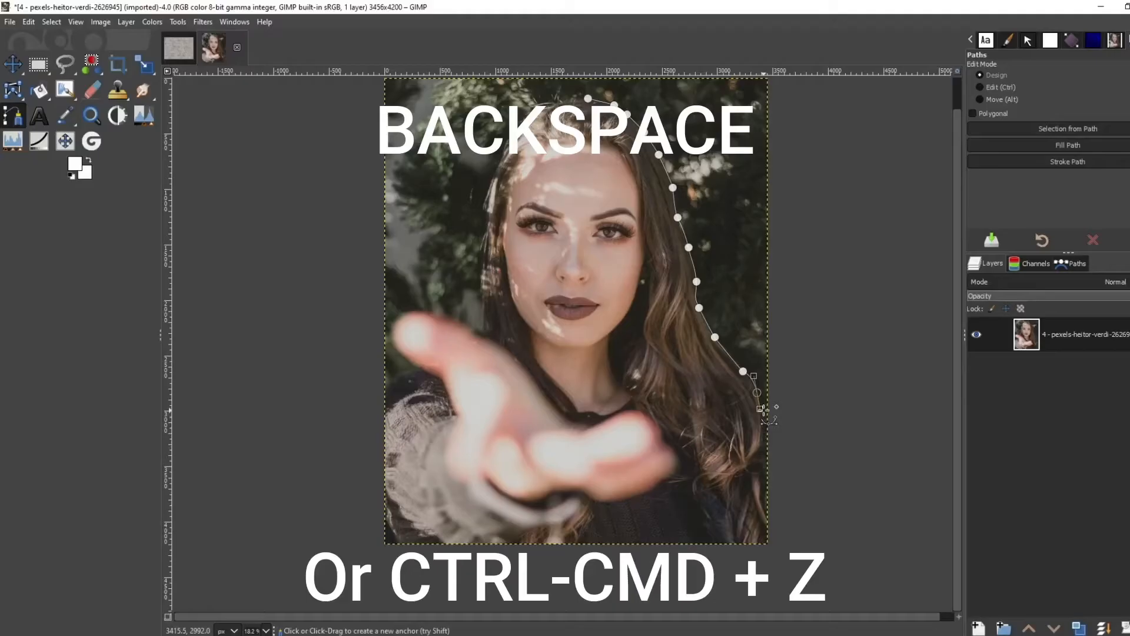
- Continue the path down the lower right-hand hair outline and out past the photo's bottom-right corner
click(763, 410)
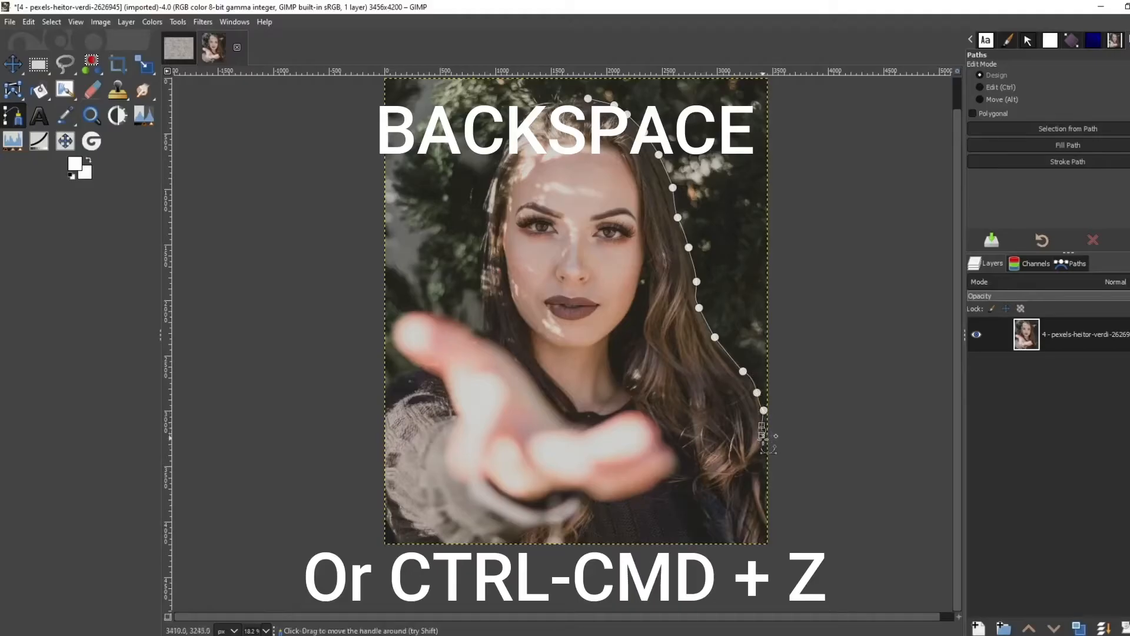
click(762, 431)
click(760, 446)
click(759, 462)
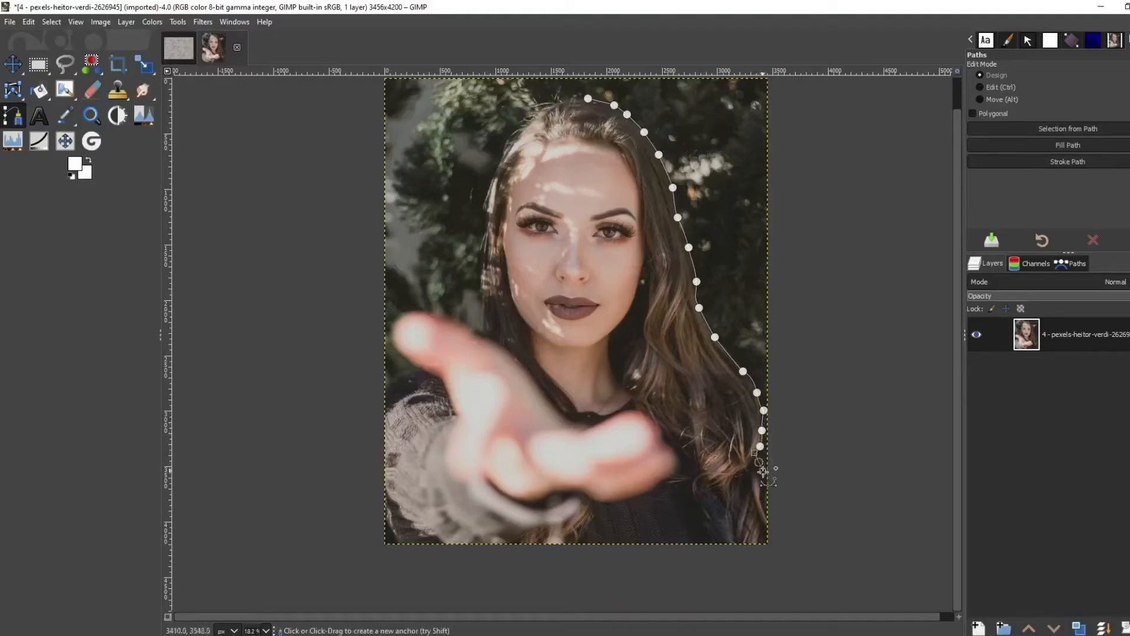
drag(762, 483, 777, 505)
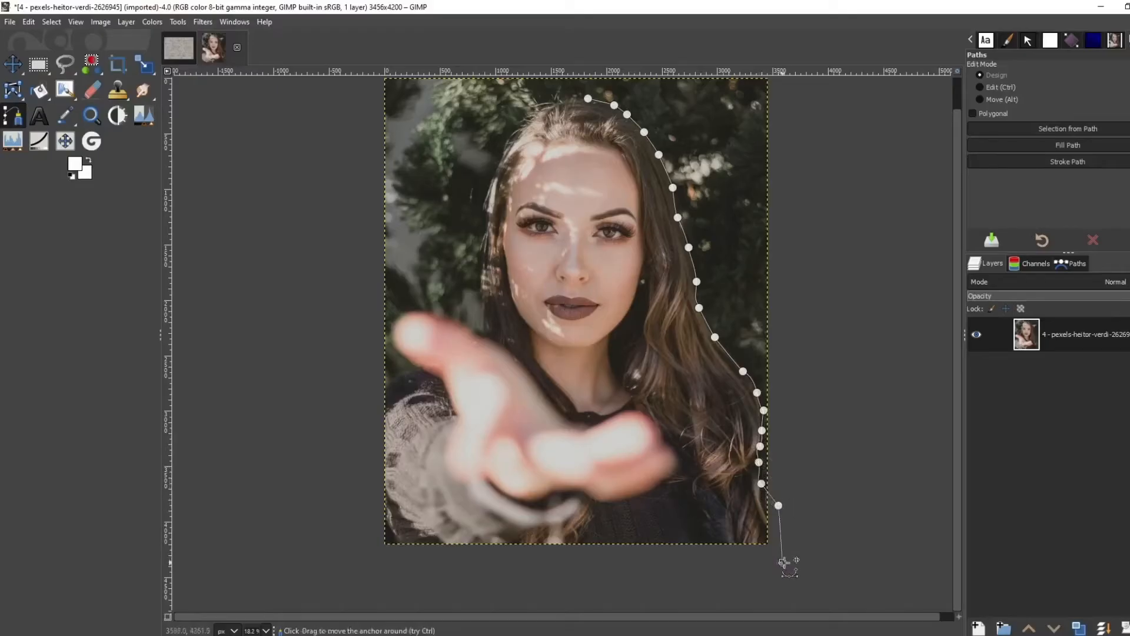
click(783, 563)
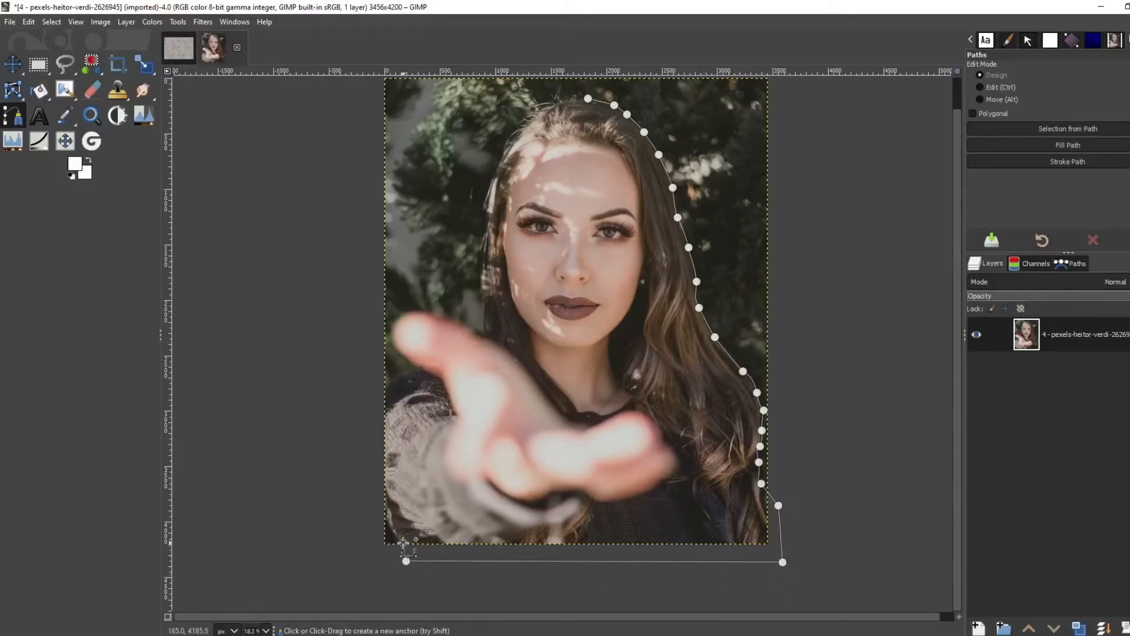
- Extend the path beneath the photo, up outside its left edge beside the sleeve, and along the shoulder toward the outstretched hand
drag(404, 542, 369, 467)
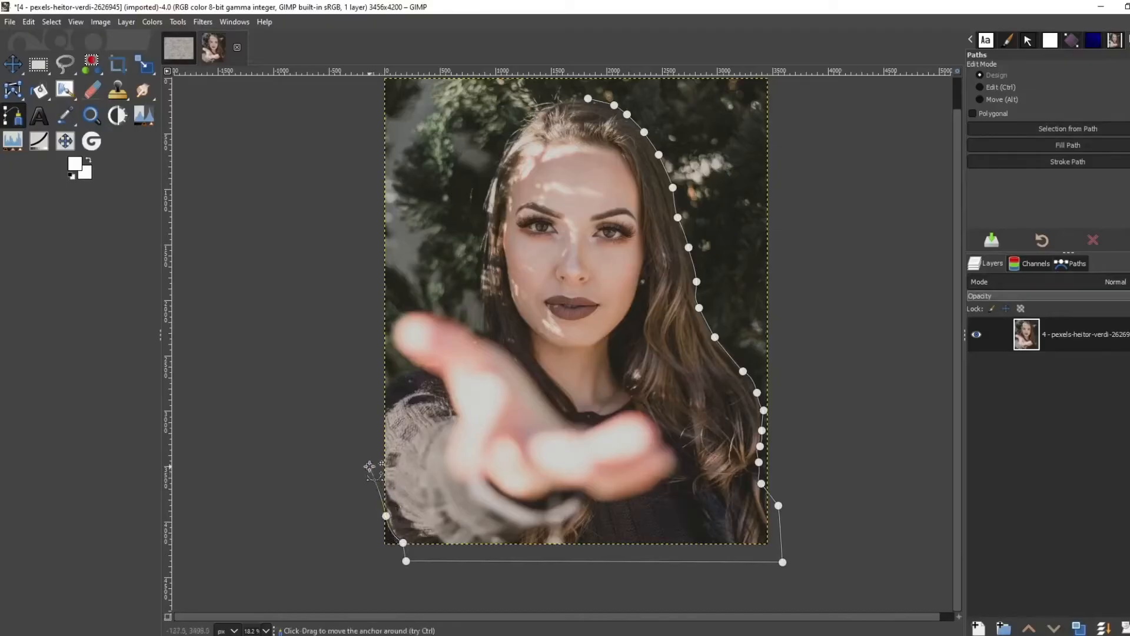
click(376, 391)
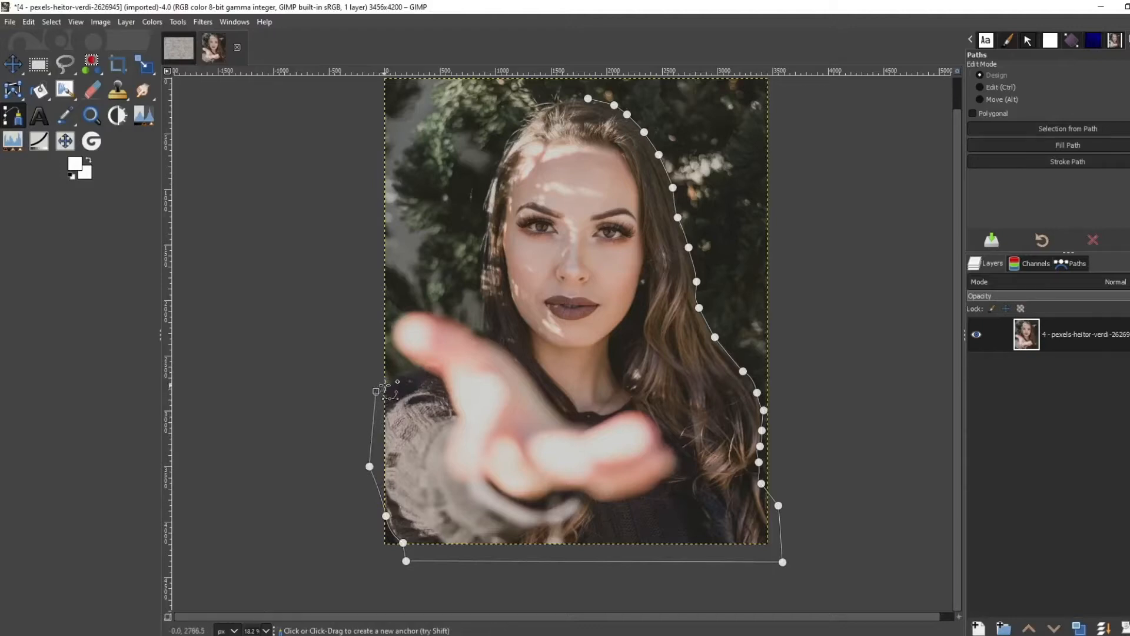
click(384, 387)
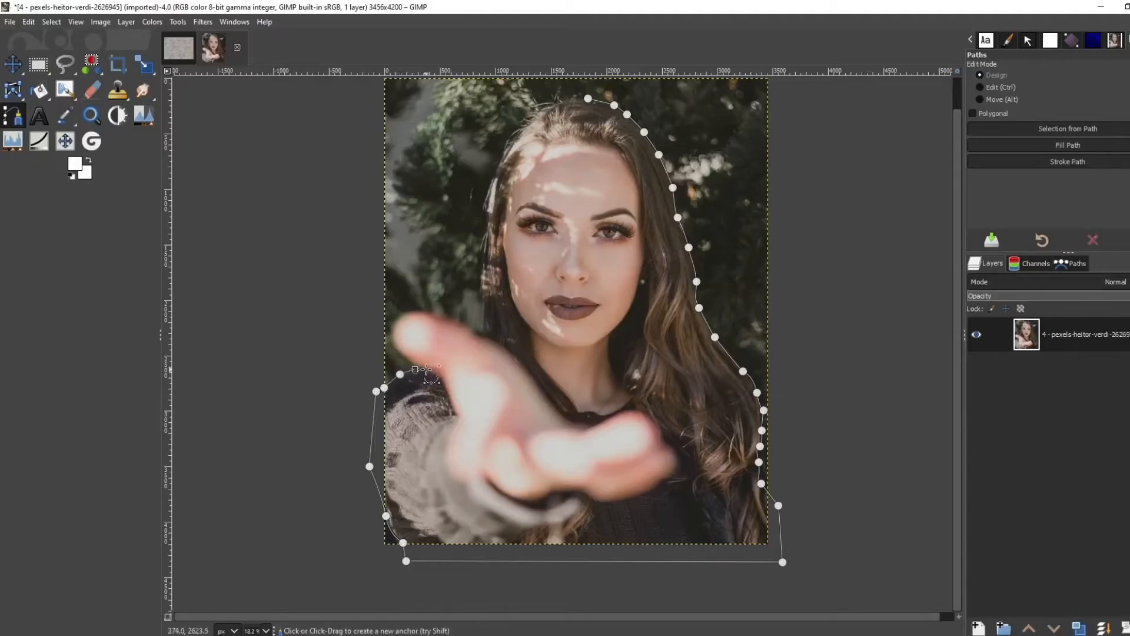
click(426, 370)
- Trace closely spaced anchors around the blurred fingertip and along the hand's upper edge to where it meets the hair
scroll(427, 370, up, 2)
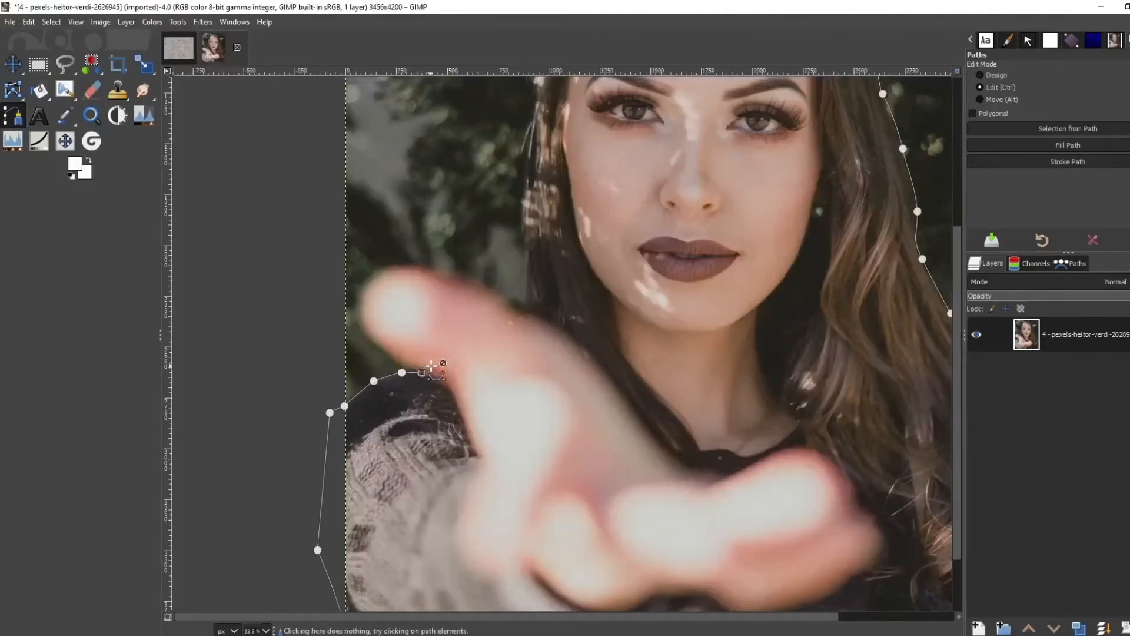
scroll(436, 372, up, 1)
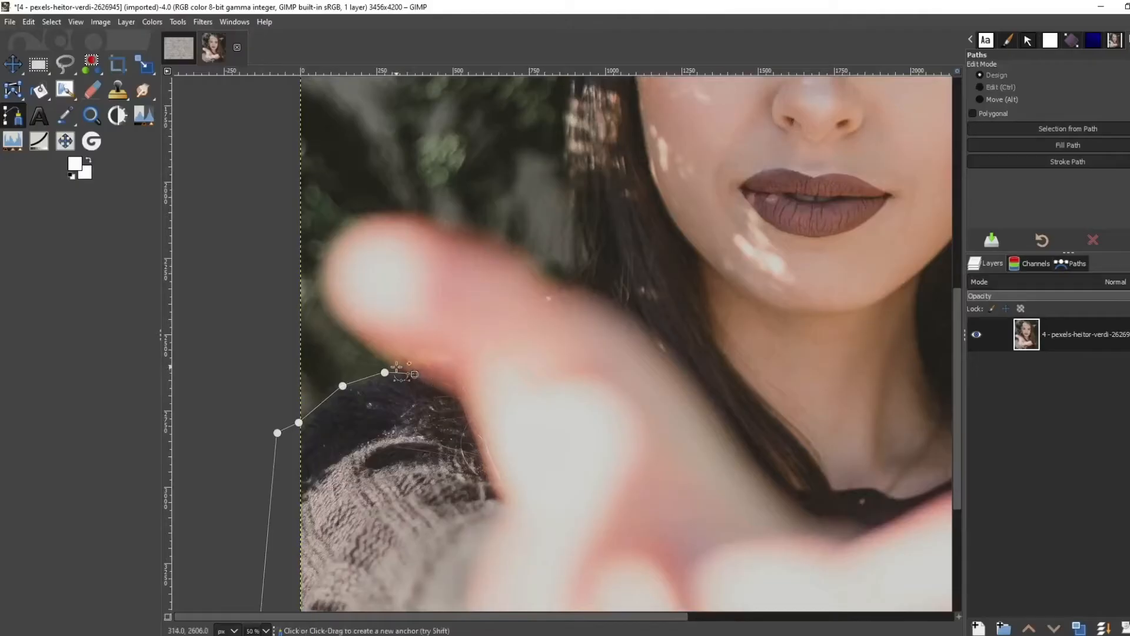
click(385, 358)
click(362, 338)
click(328, 314)
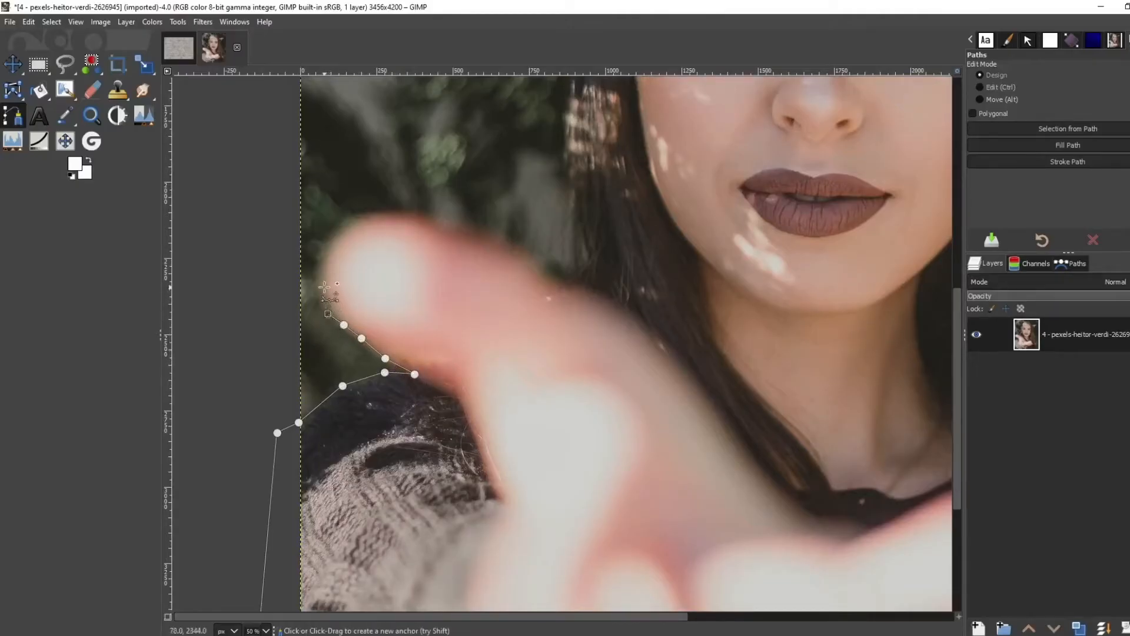
click(320, 282)
click(321, 262)
click(335, 241)
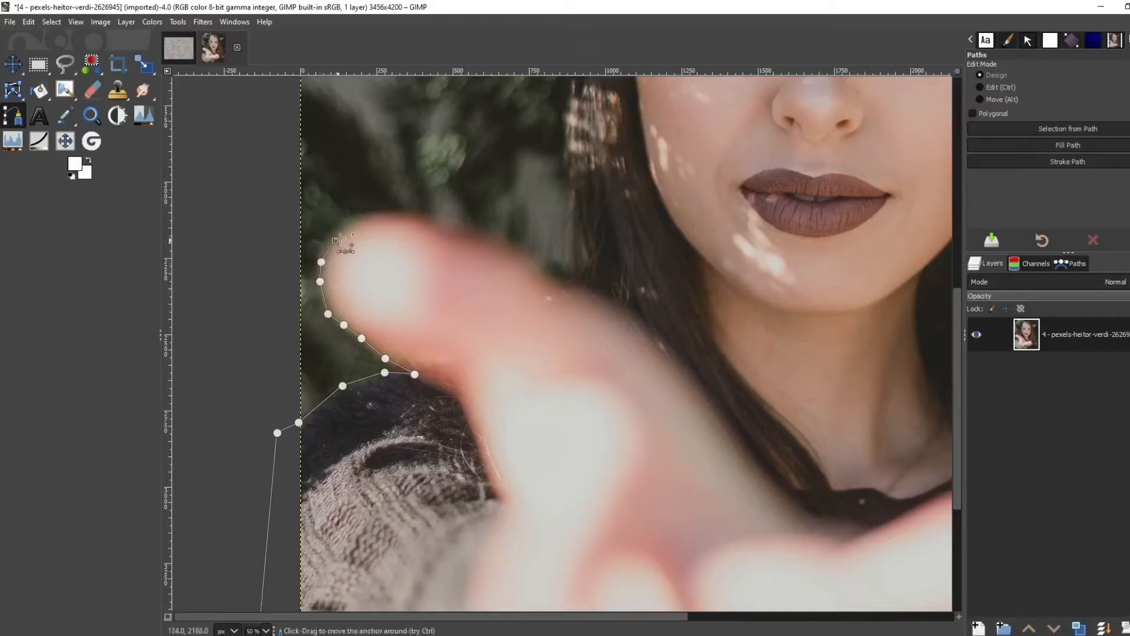
click(389, 213)
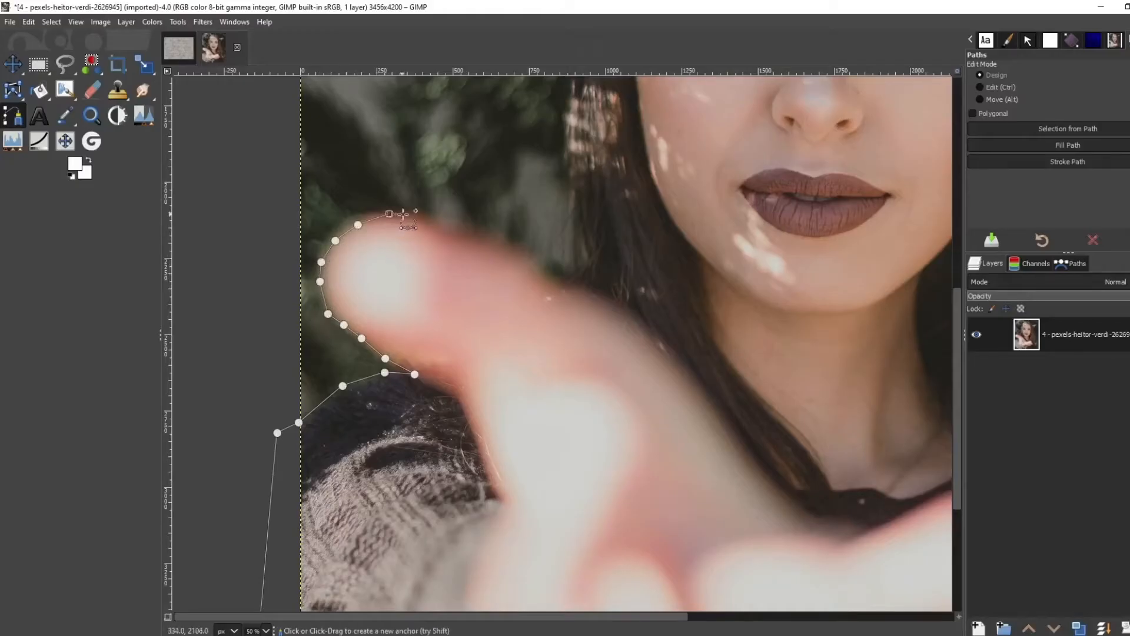
click(476, 239)
click(549, 277)
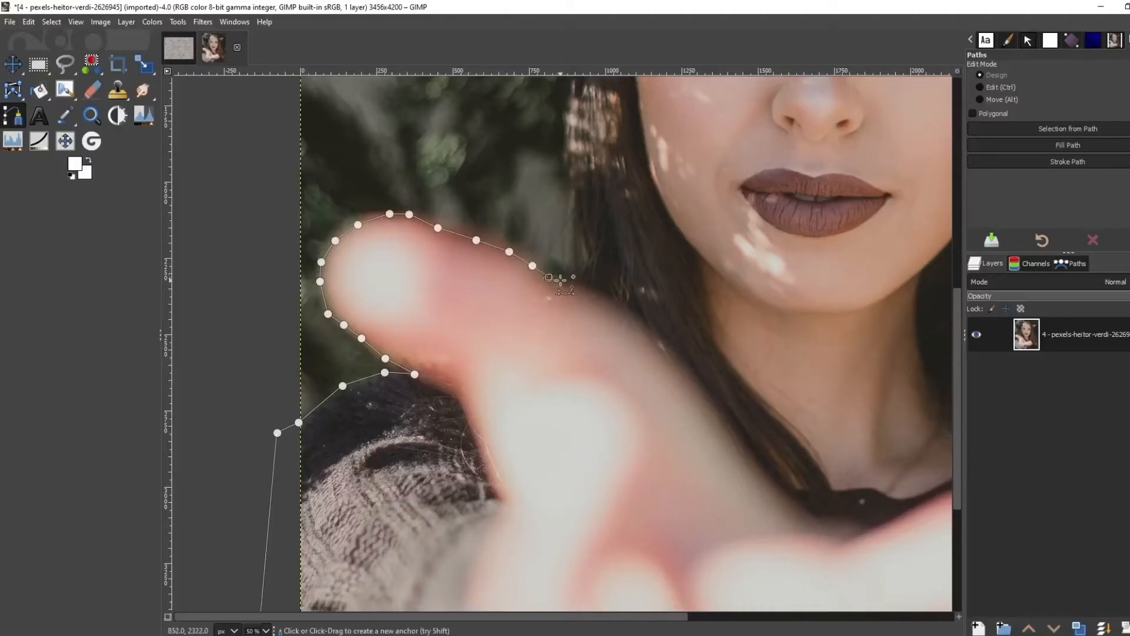
- Trace the path up the left-hand hair outline from the hand to forehead level, undoing a misplaced anchor
click(572, 238)
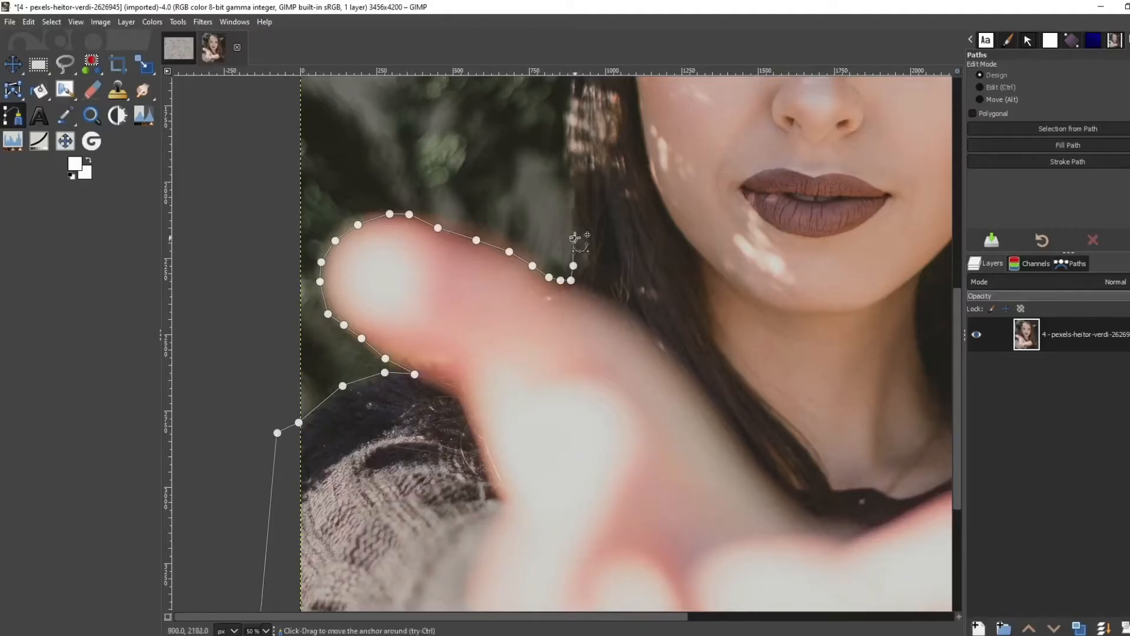
scroll(575, 260, up, 2)
scroll(588, 265, down, 6)
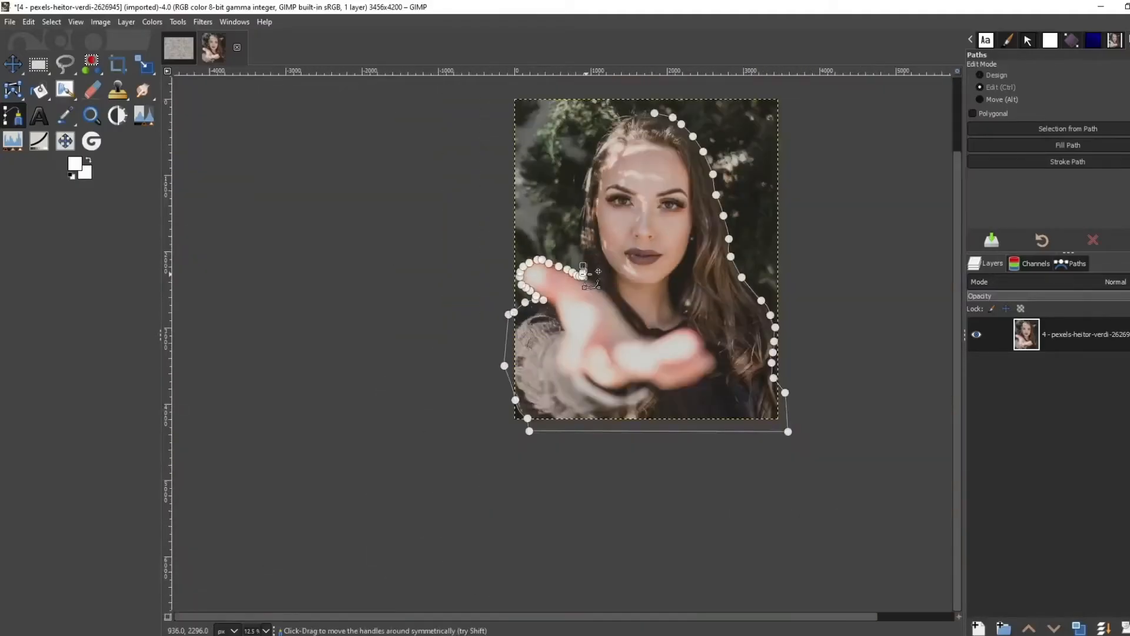
scroll(583, 272, up, 2)
scroll(560, 359, up, 2)
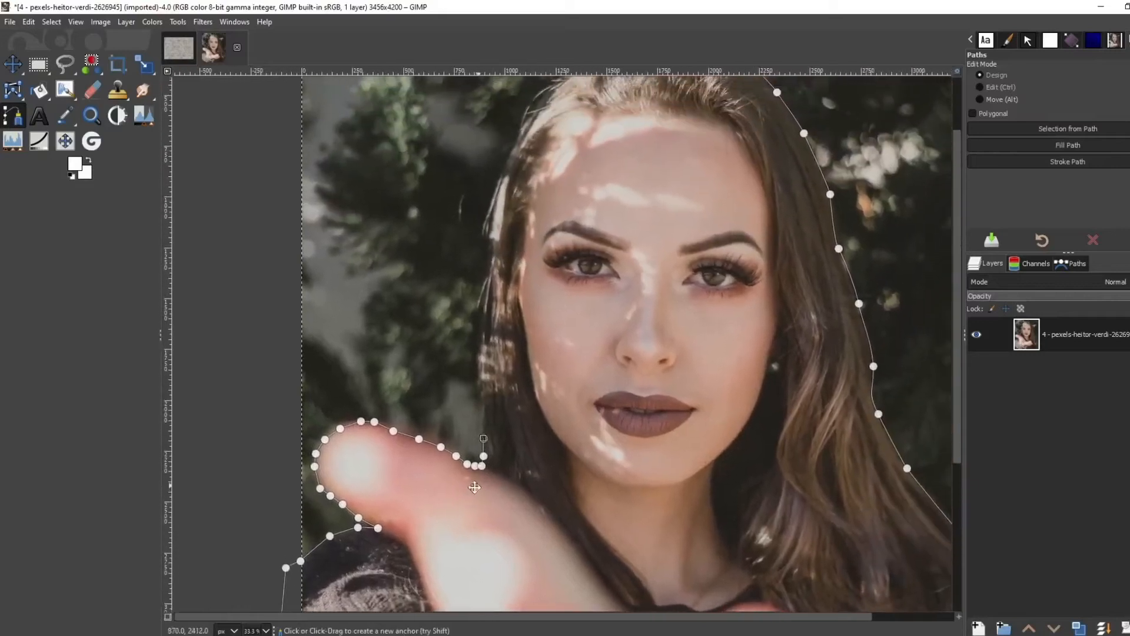
drag(474, 487, 445, 546)
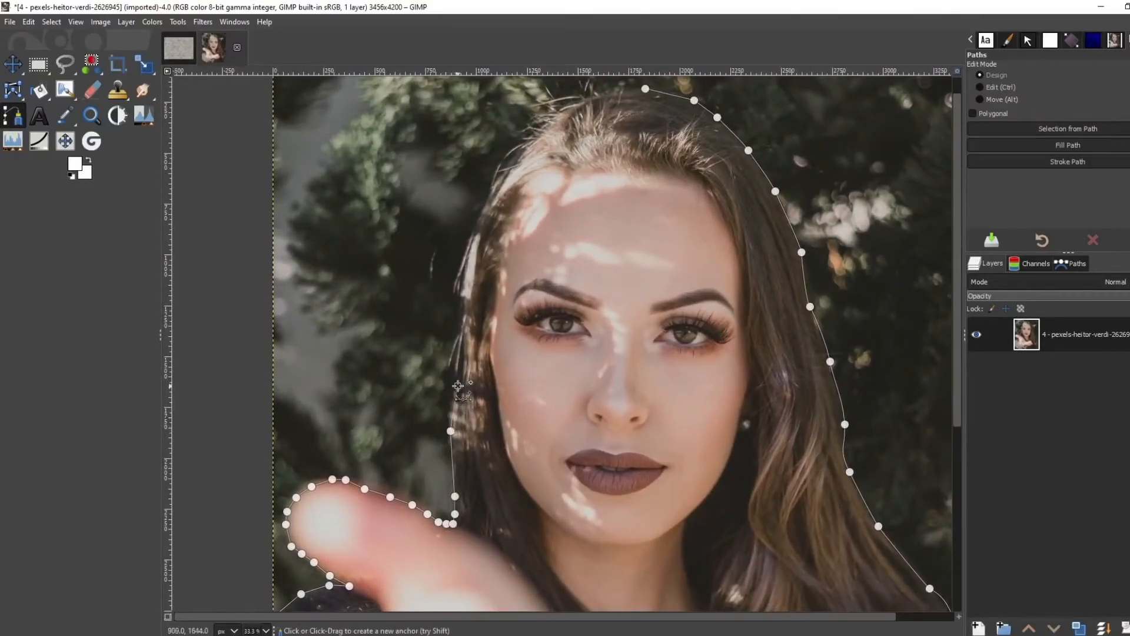
click(462, 318)
click(465, 291)
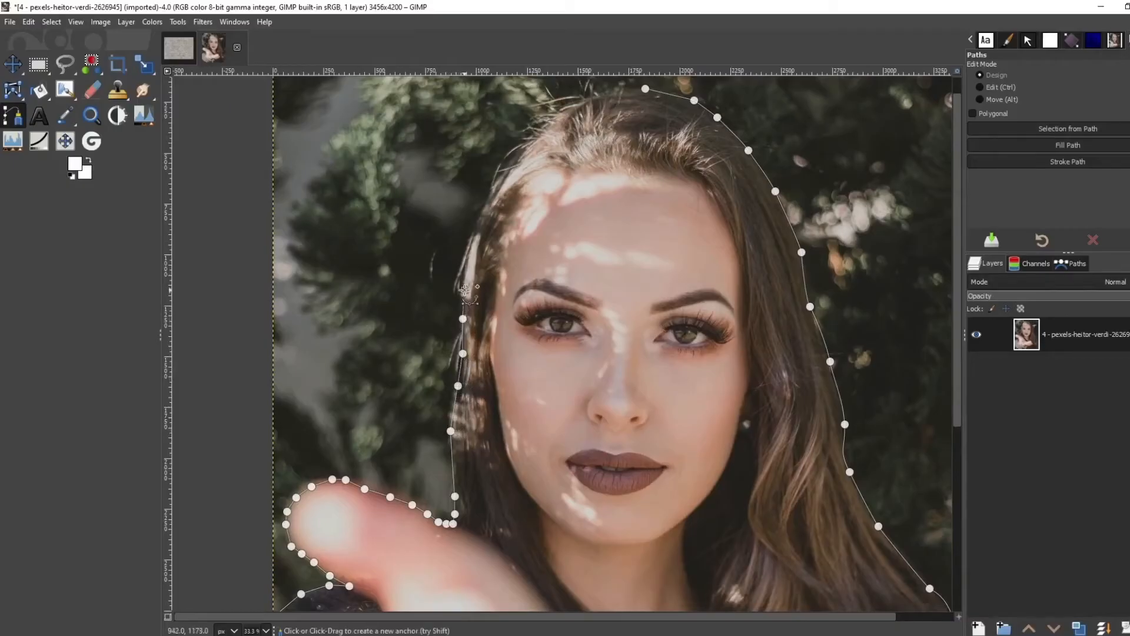
click(468, 254)
click(481, 229)
drag(499, 191, 510, 187)
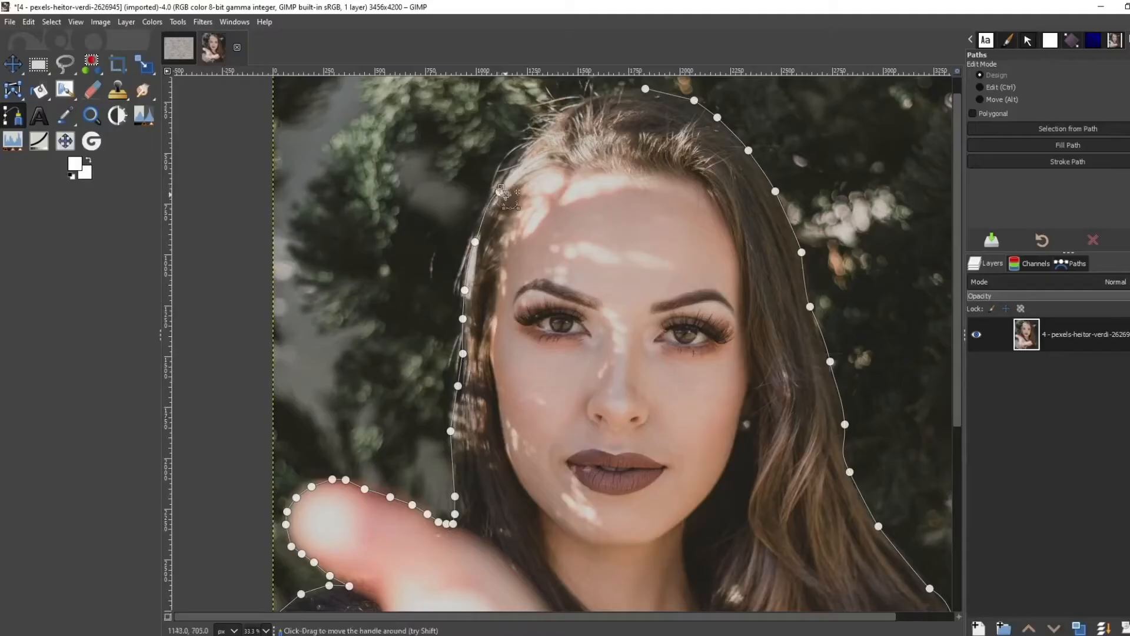
key(ctrl+z)
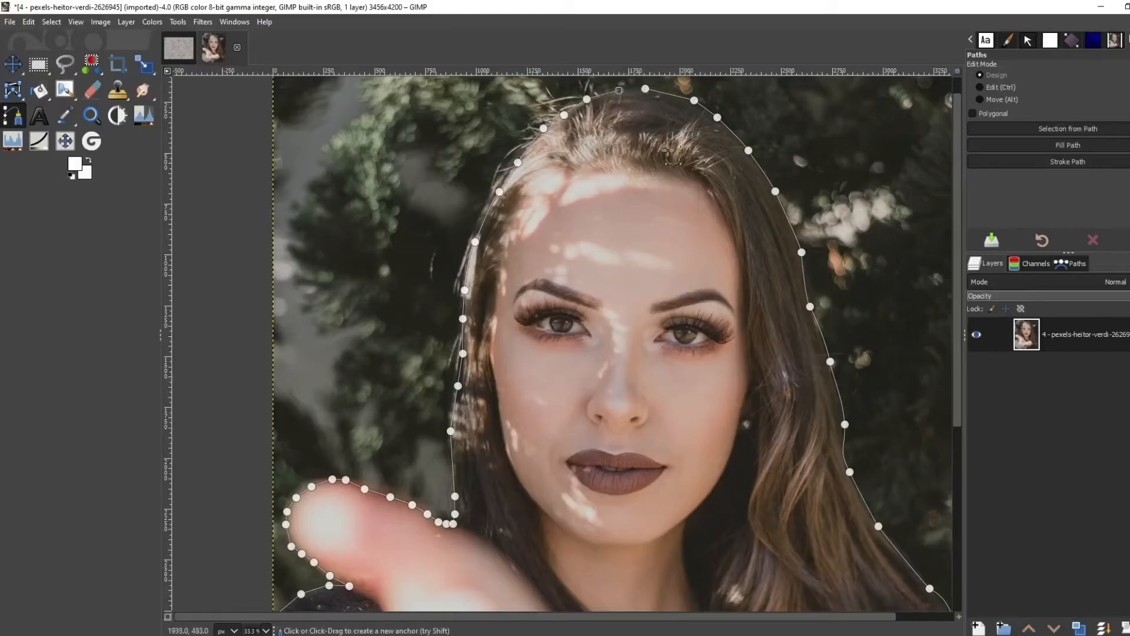
- Add the last anchor at the crown of the head and close the path by connecting it to the starting anchor
drag(691, 216, 758, 565)
key(1)
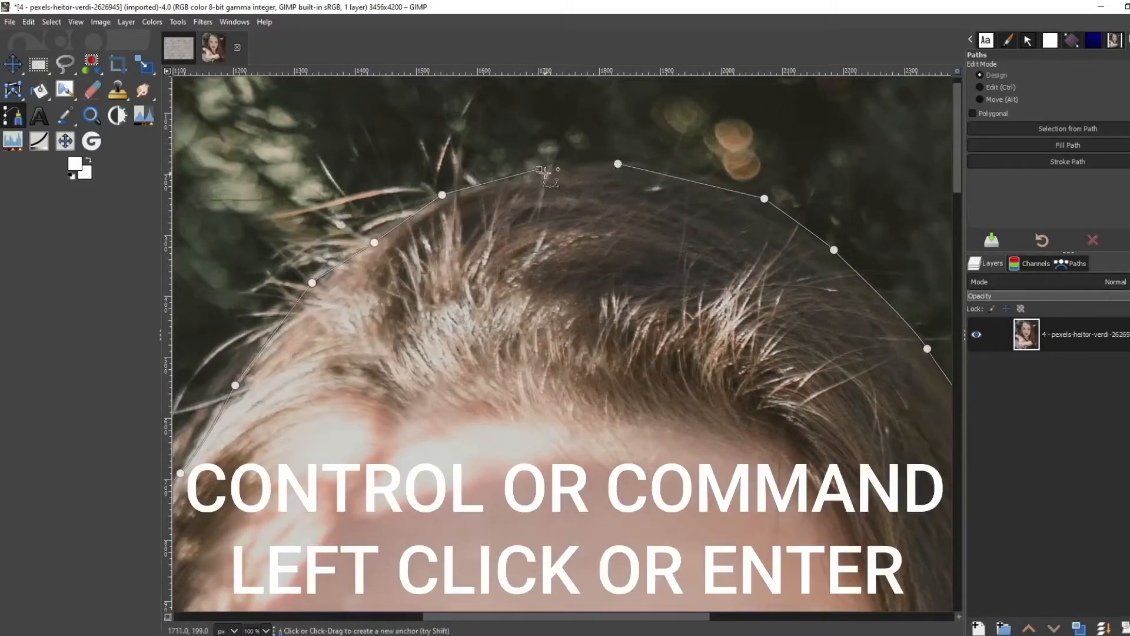
click(538, 170)
key(ctrl)
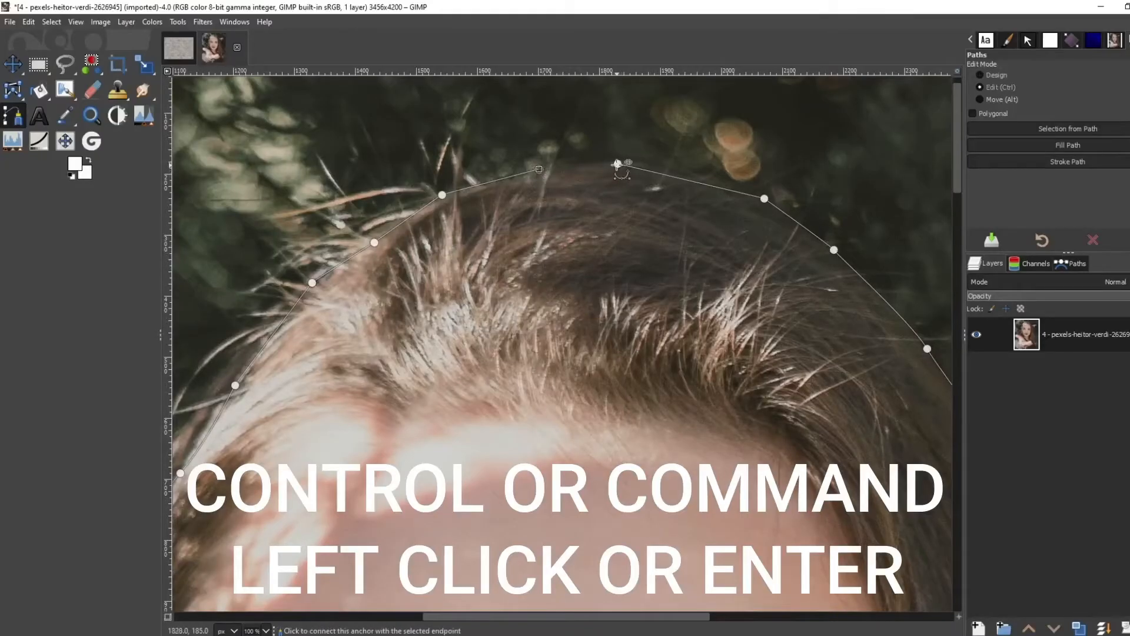
ctrl+click(617, 164)
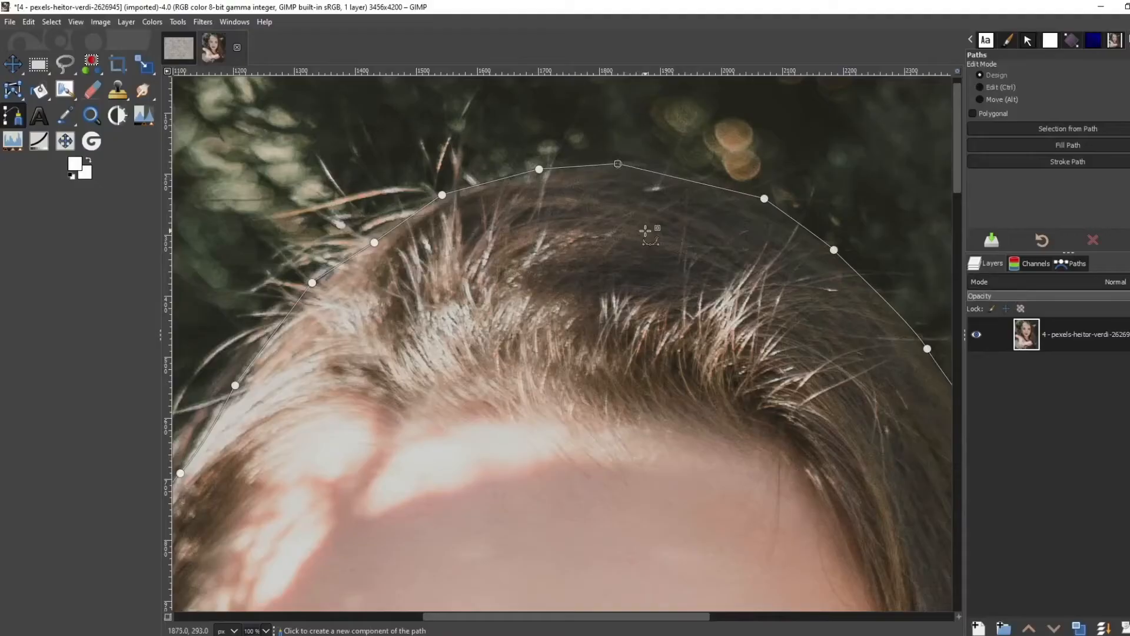
key(ctrl)
key(shift+ctrl+j)
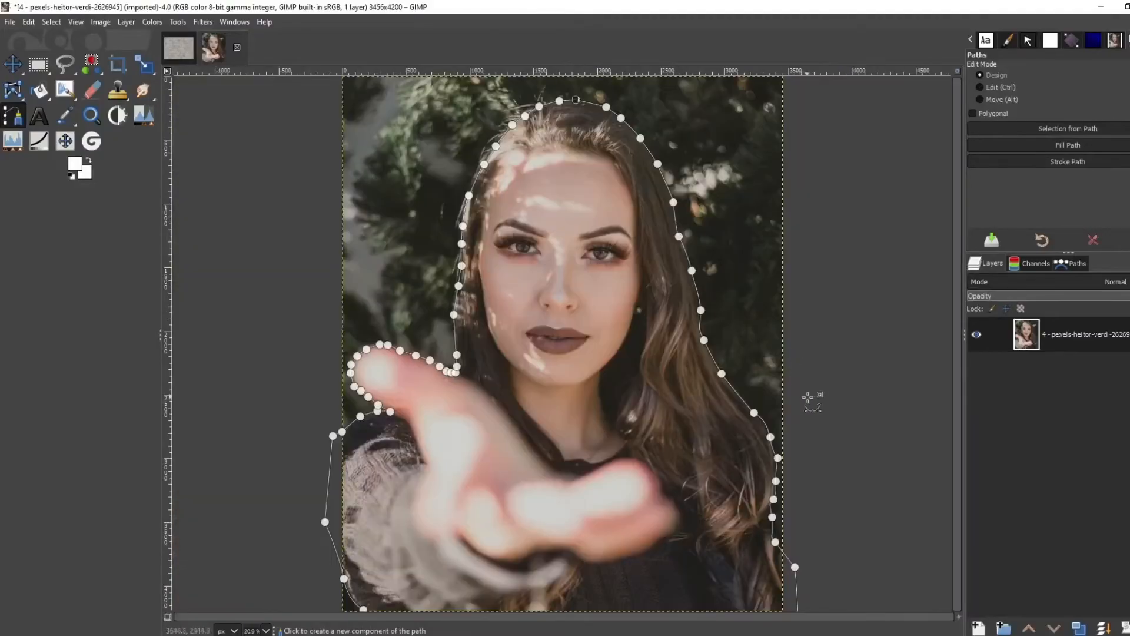
- Create a selection from the closed path around the woman
click(1072, 129)
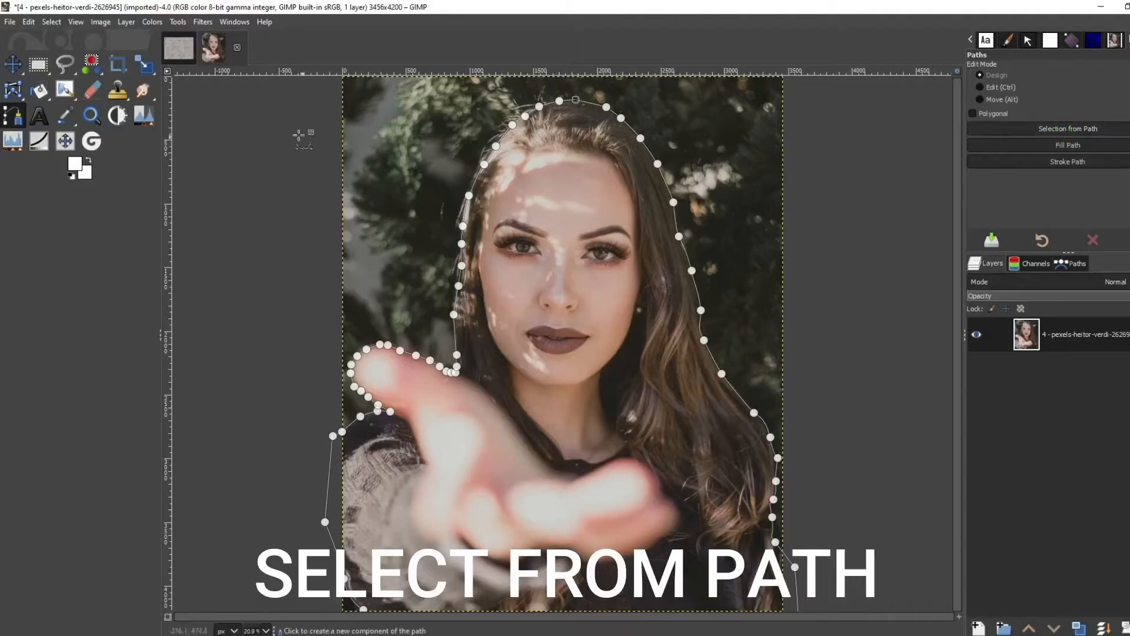
right_click(684, 180)
click(750, 227)
click(52, 21)
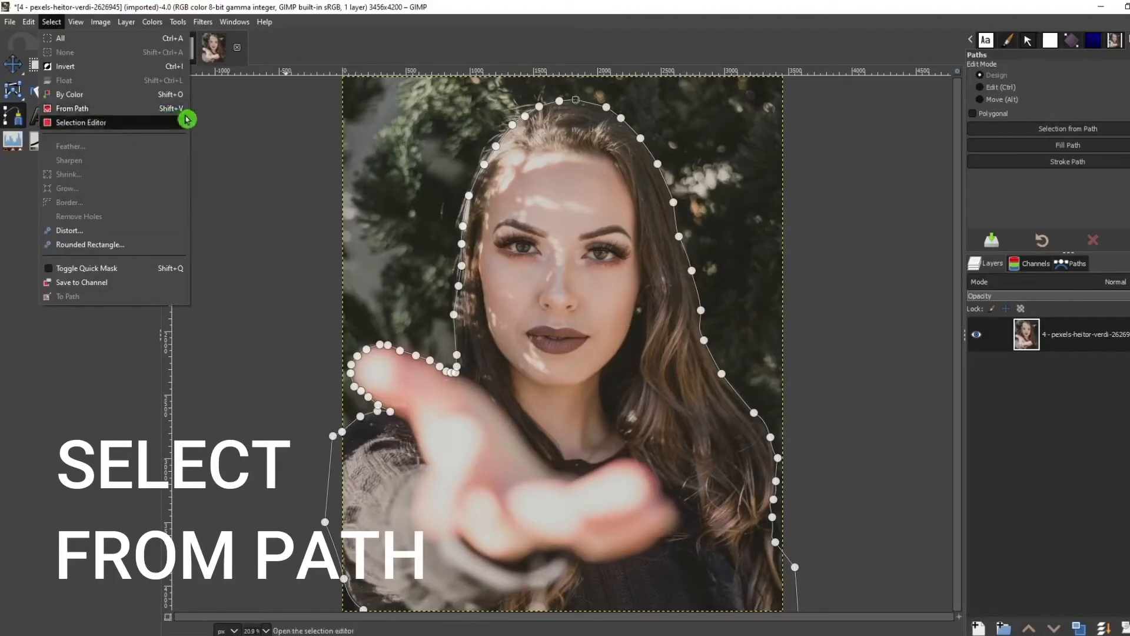
click(855, 235)
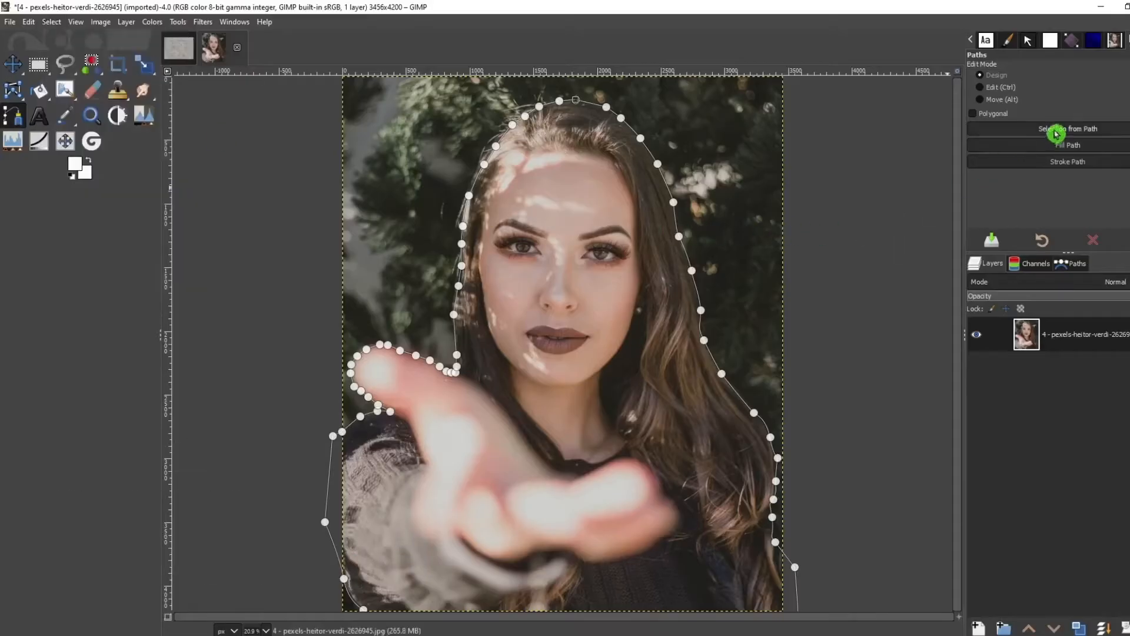
click(1054, 129)
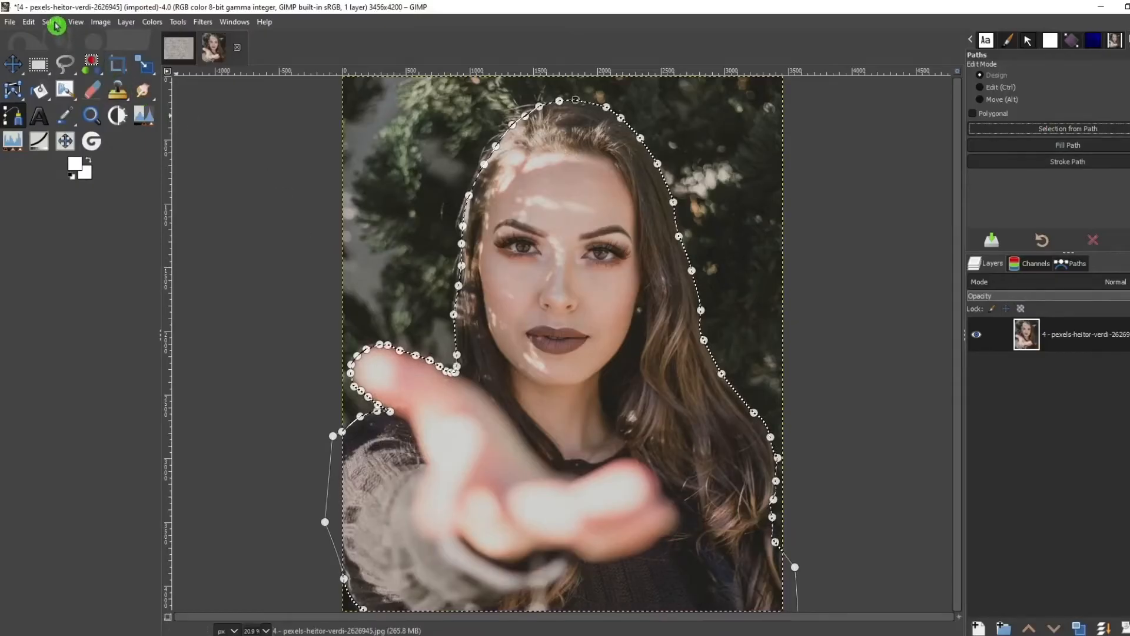
- Invert the selection and clear the background around the woman to transparency
click(54, 24)
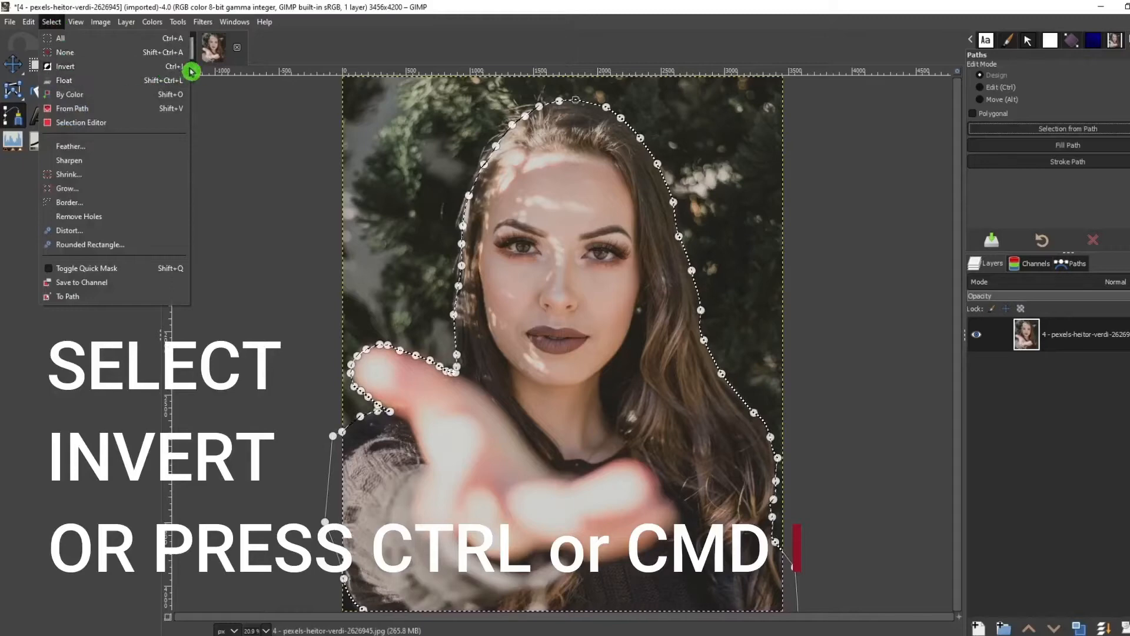
click(763, 224)
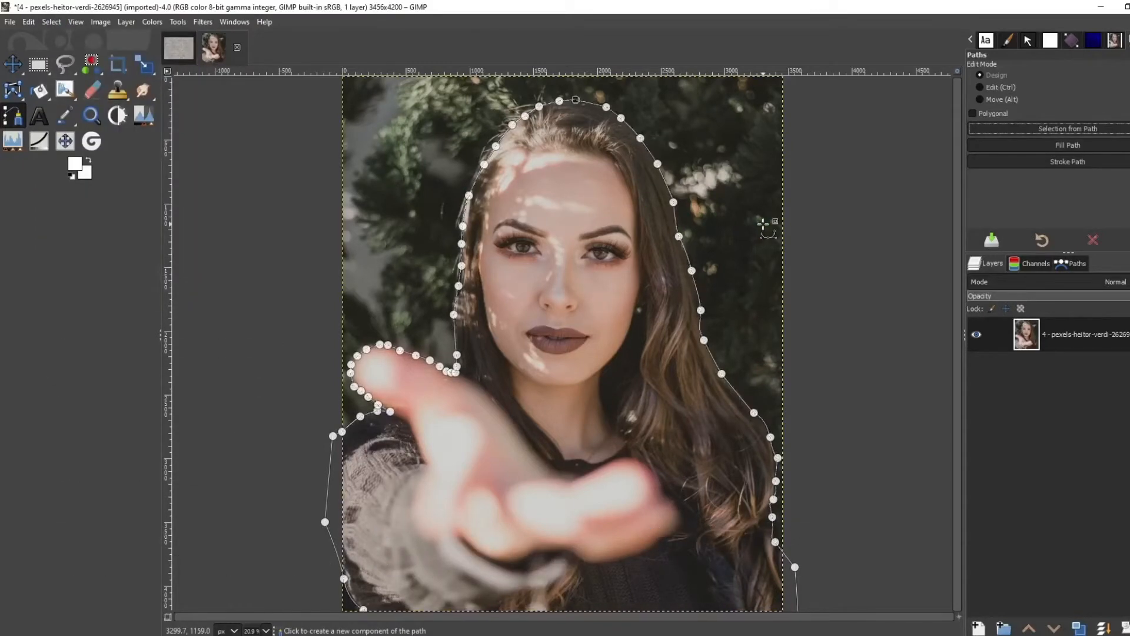
click(28, 22)
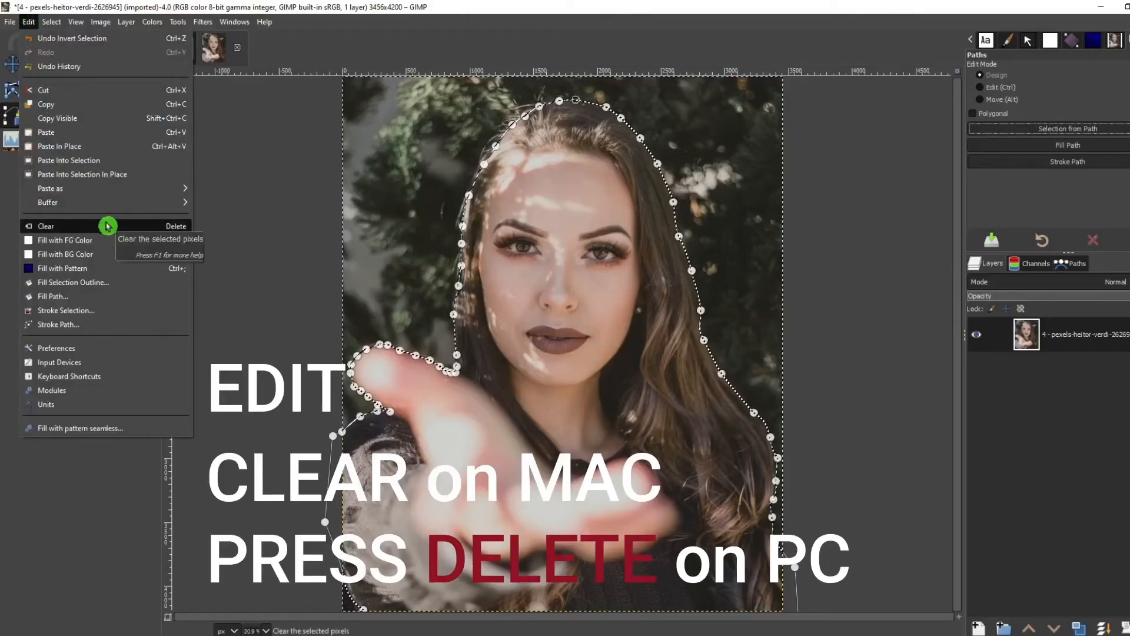
click(113, 226)
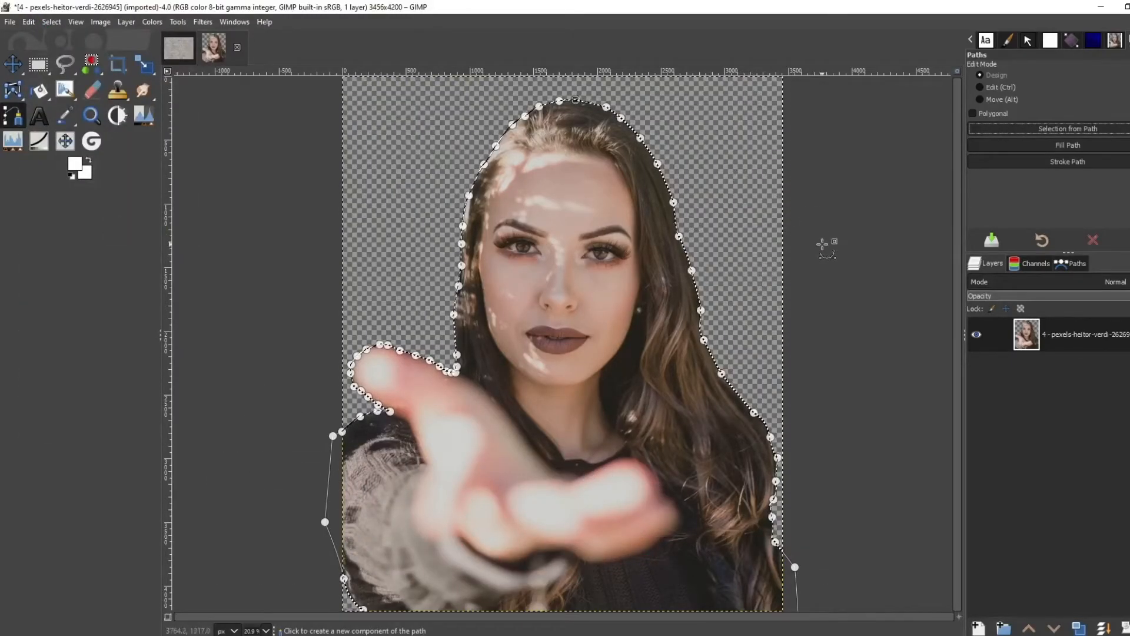
- Deselect everything and switch to the Move tool so the path outline is hidden
click(52, 23)
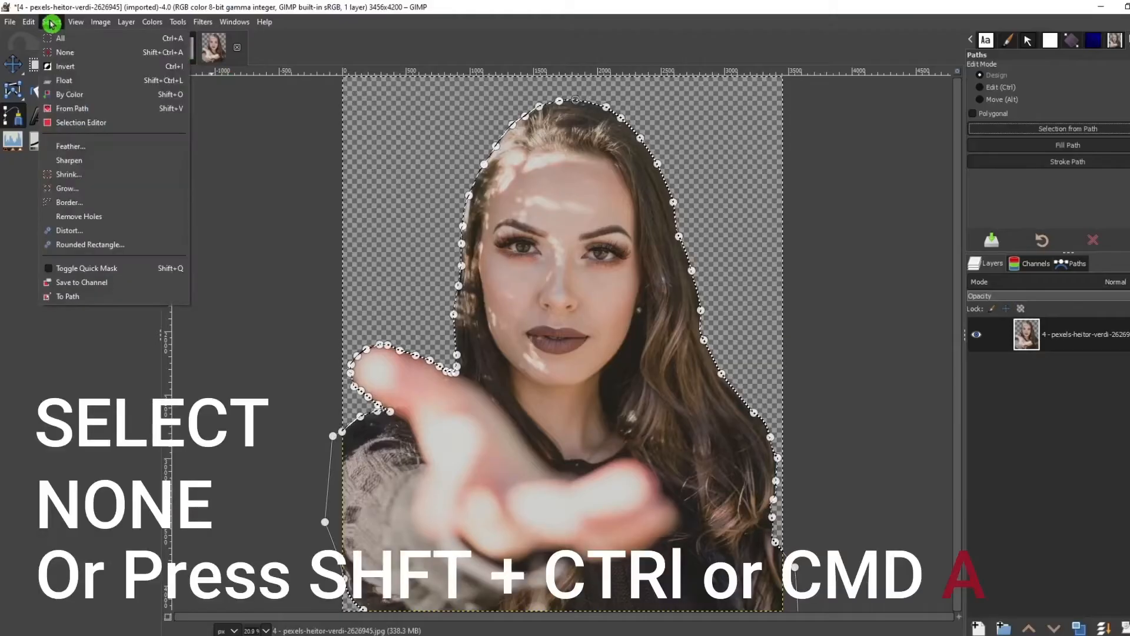
click(113, 55)
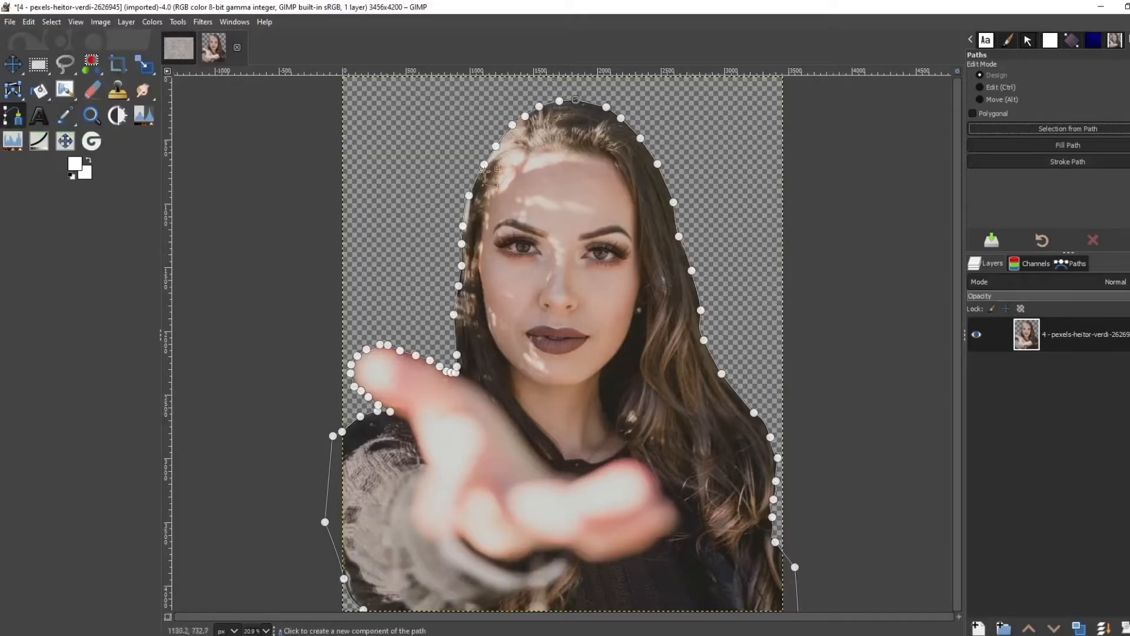
click(13, 63)
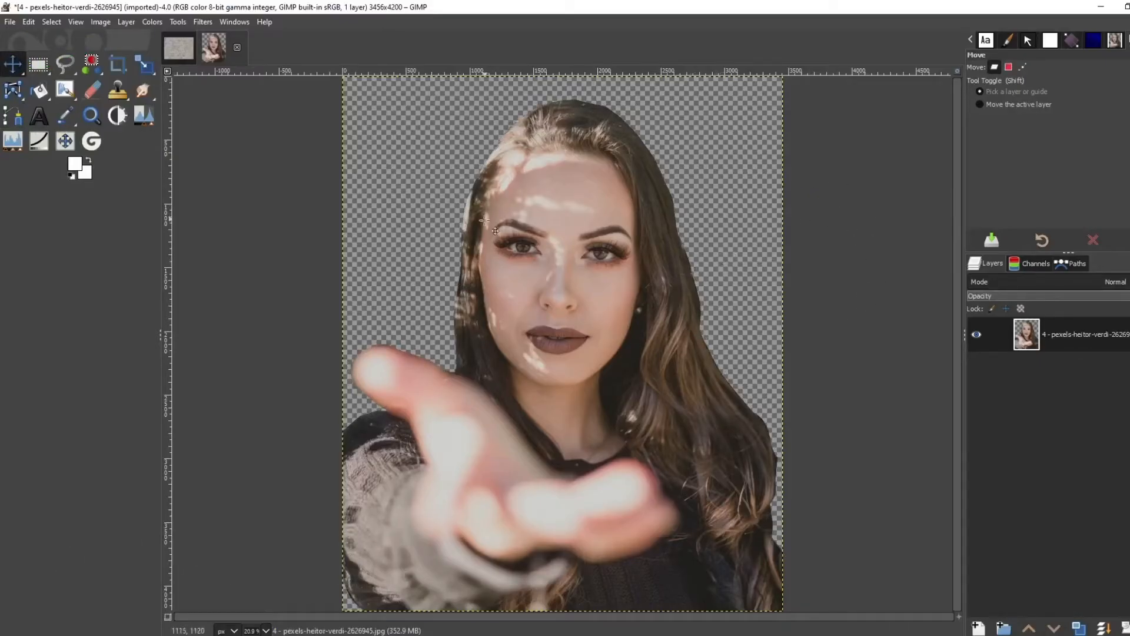
- Copy the woman's cut-out layer and paste it into the brick wall image
drag(520, 225, 534, 216)
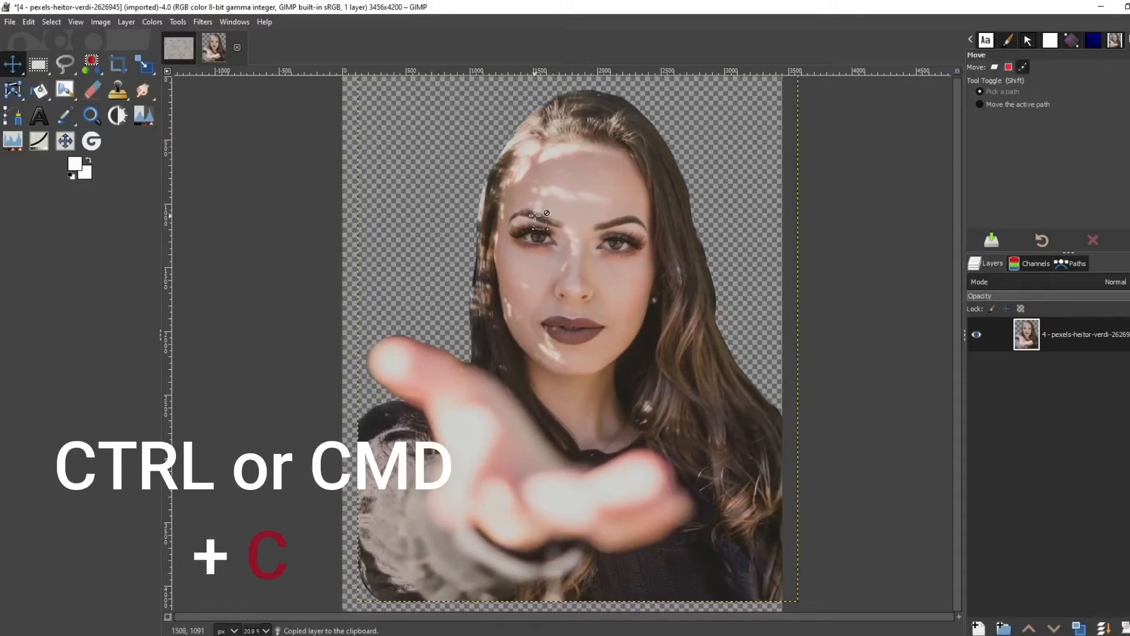
click(186, 50)
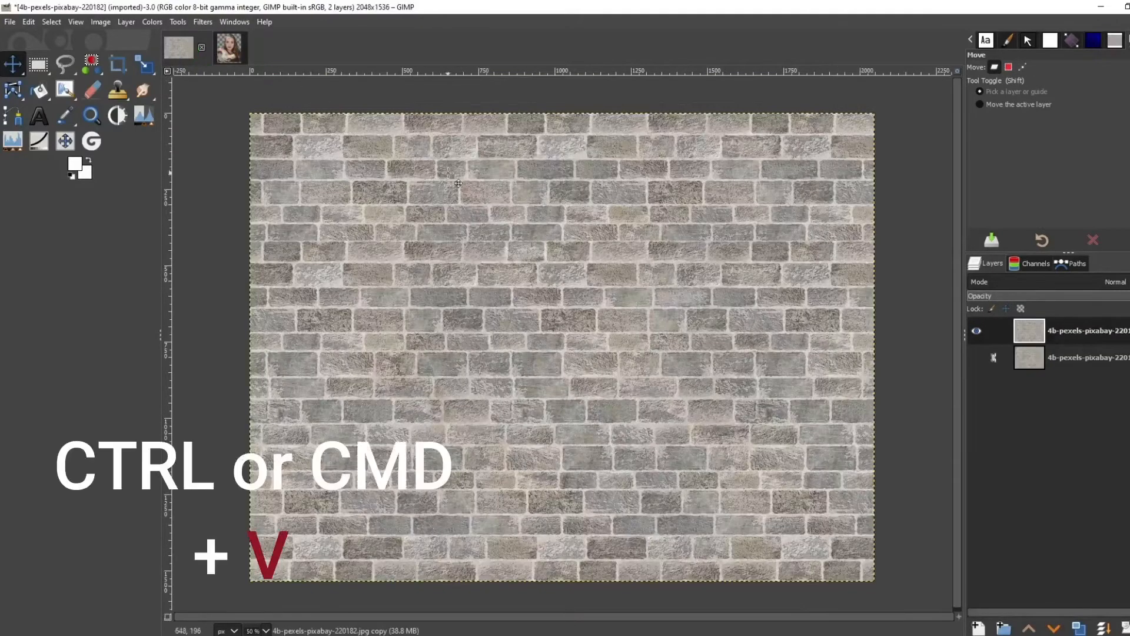
key(ctrl+v)
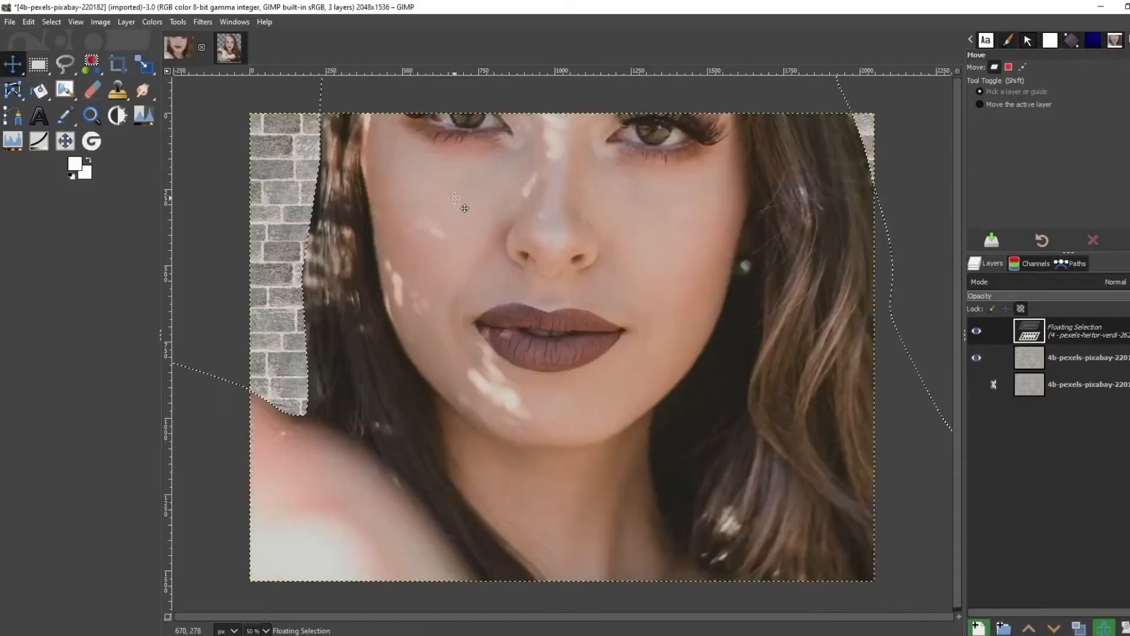
- Scale the pasted woman down proportionally to about 1160 × 1410 px and place her at the brick wall's lower-left corner
scroll(471, 217, down, 2)
scroll(471, 219, down, 2)
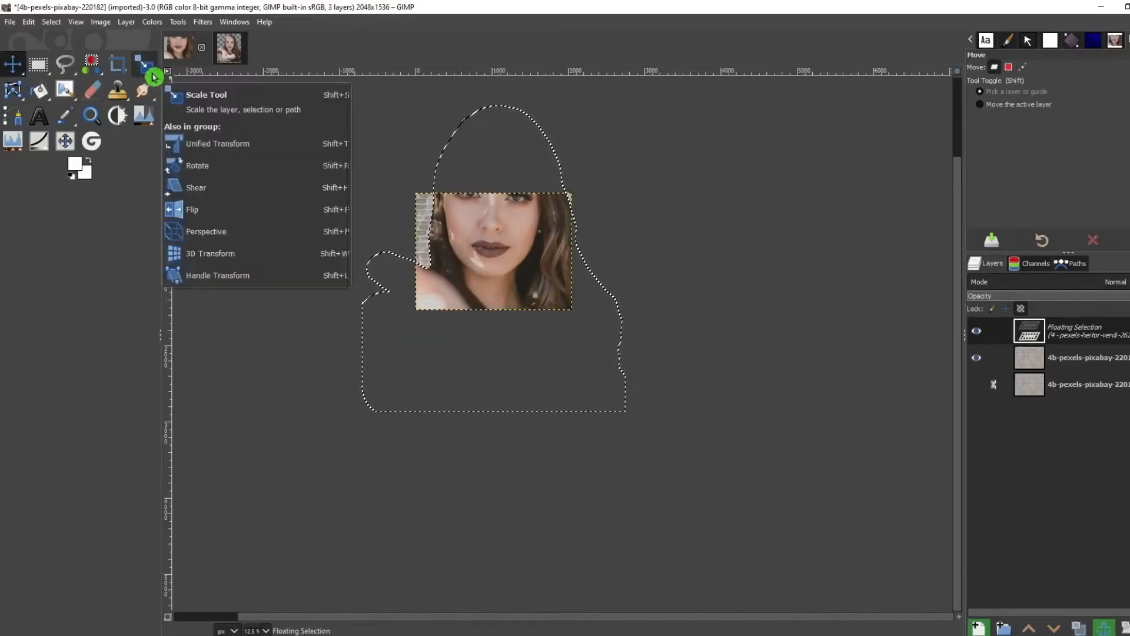
key(shift+s)
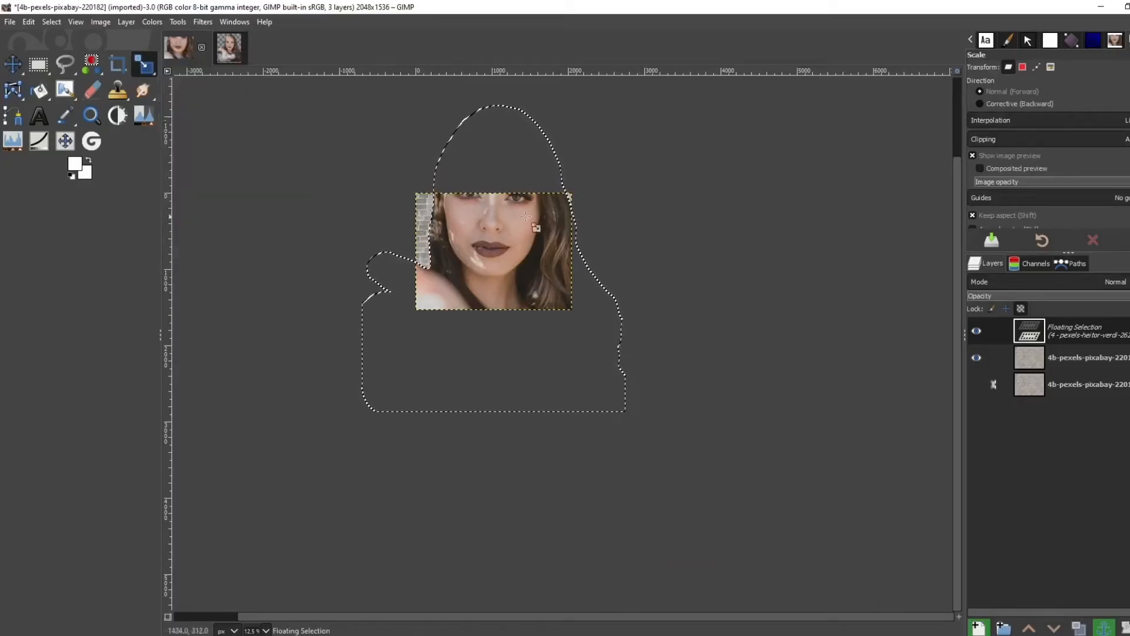
click(529, 155)
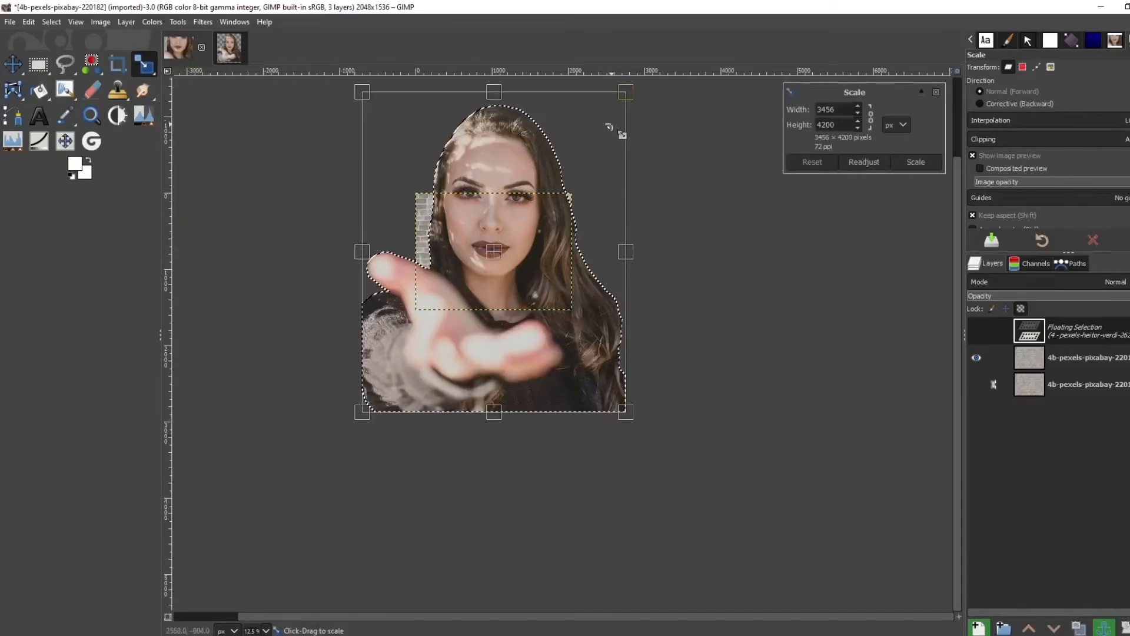
drag(626, 95, 567, 162)
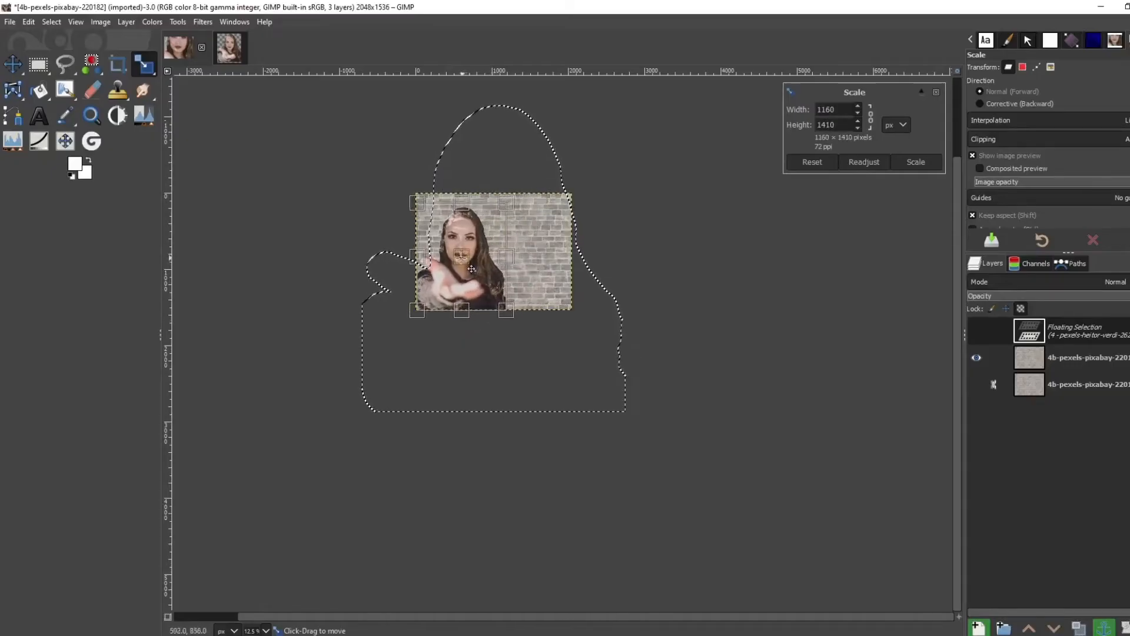
click(917, 164)
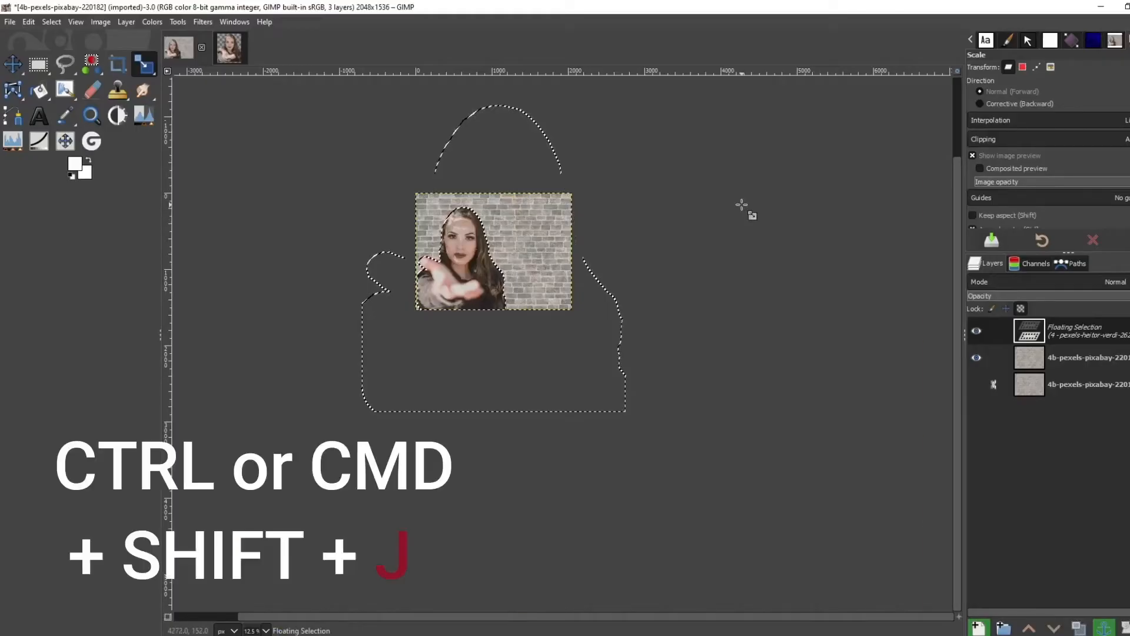
- Move the floating woman slightly to the left against the wall's edge and anchor her onto the brick layer below
key(ctrl+shift+j)
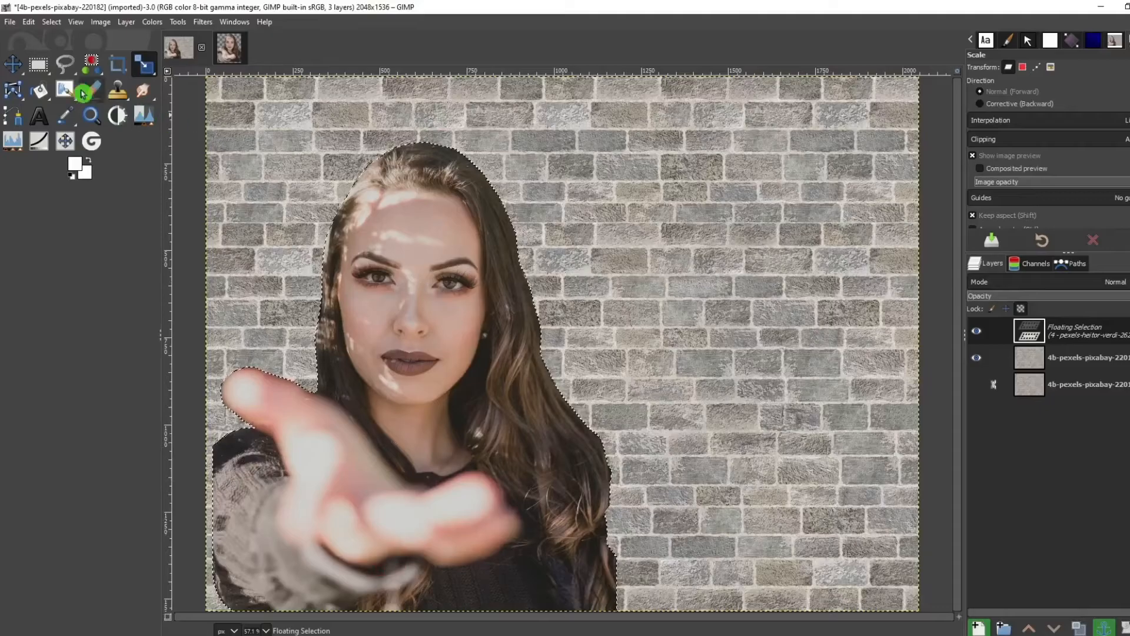
click(15, 68)
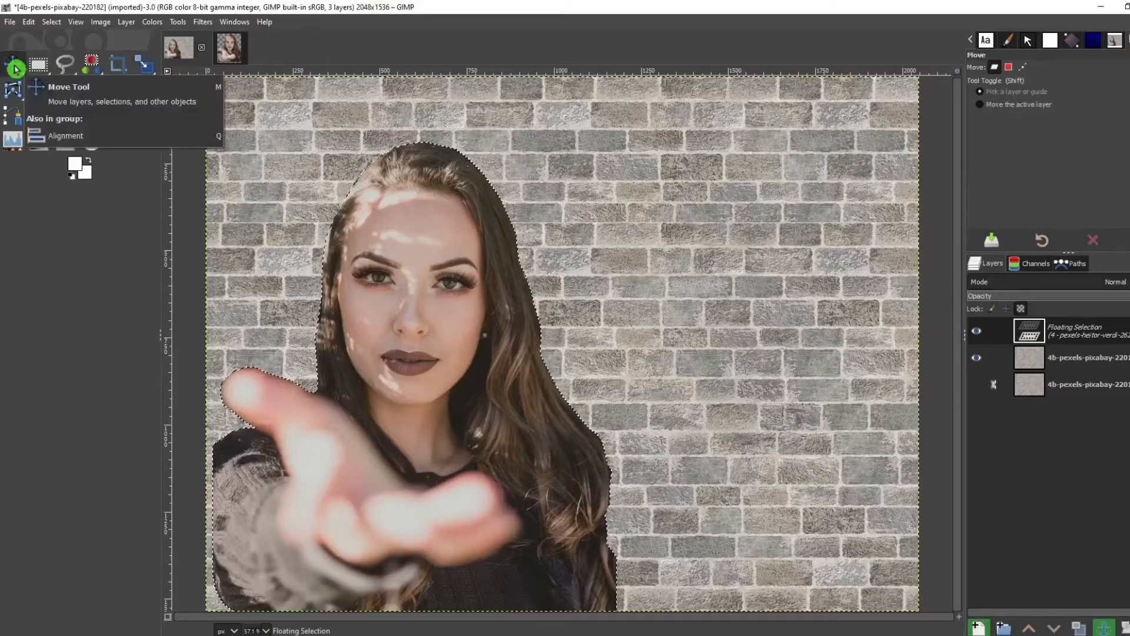
drag(415, 271, 408, 269)
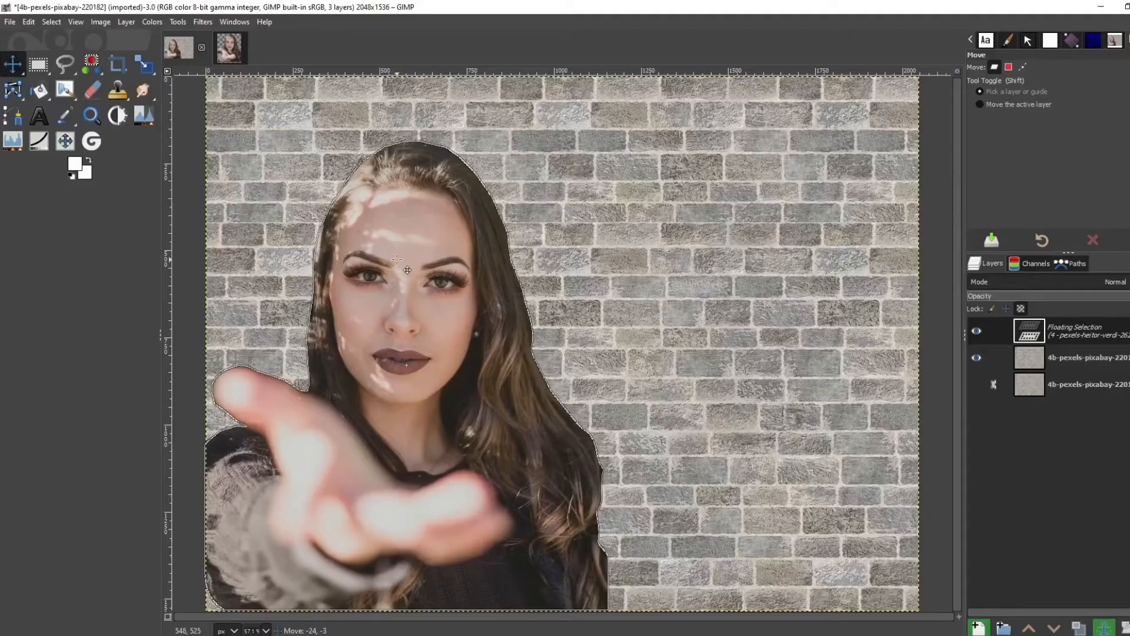
click(631, 238)
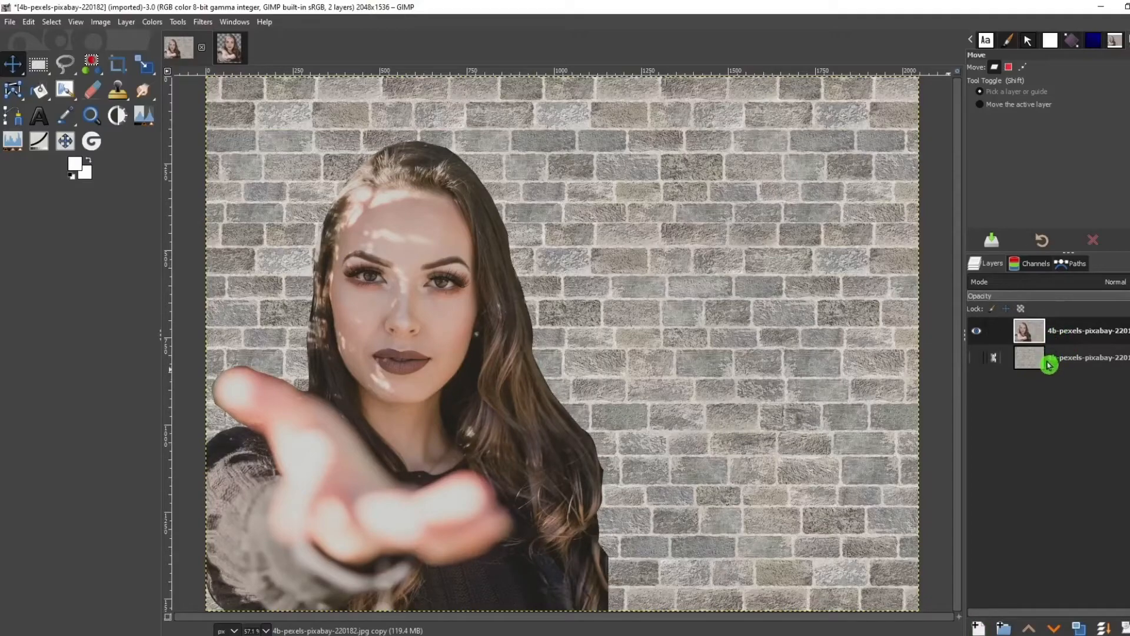
- Make the original brick layer visible and set the blend mode of the layer with the woman to Screen
click(1000, 354)
click(1103, 322)
drag(1103, 297, 1129, 296)
click(1090, 285)
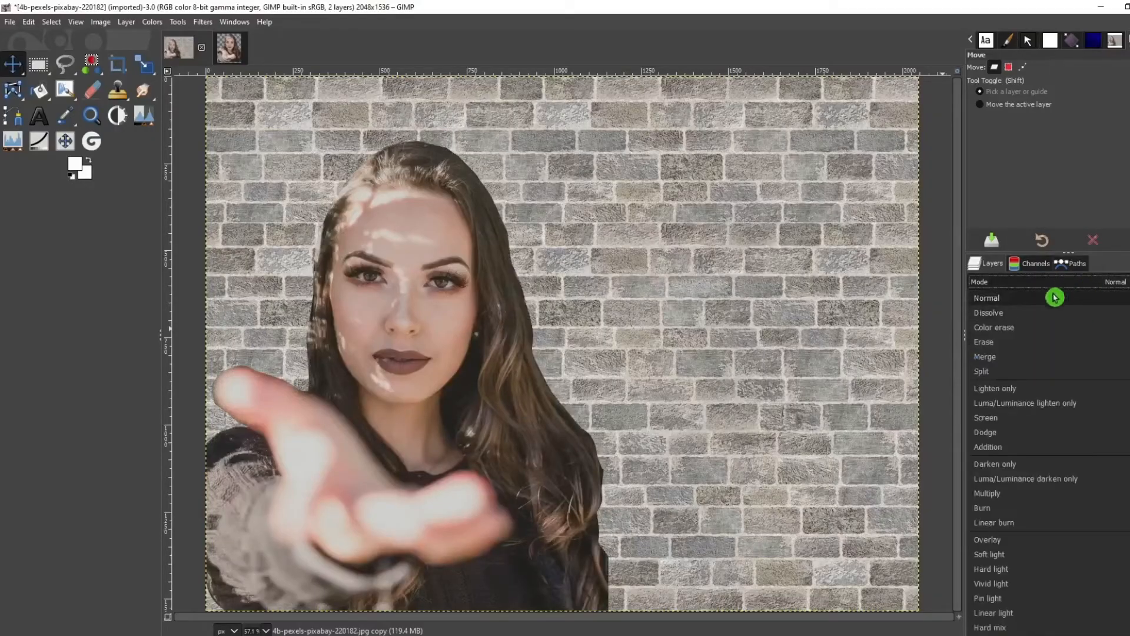
click(1039, 417)
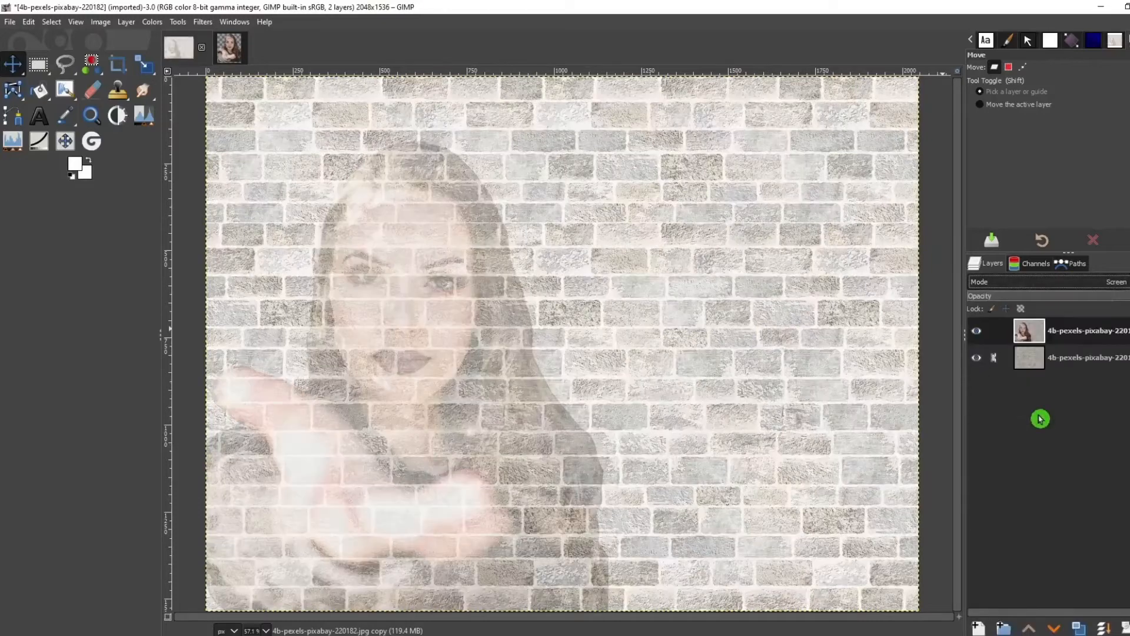
- Try the Multiply and Overlay blend modes on the layer with the woman
click(1109, 284)
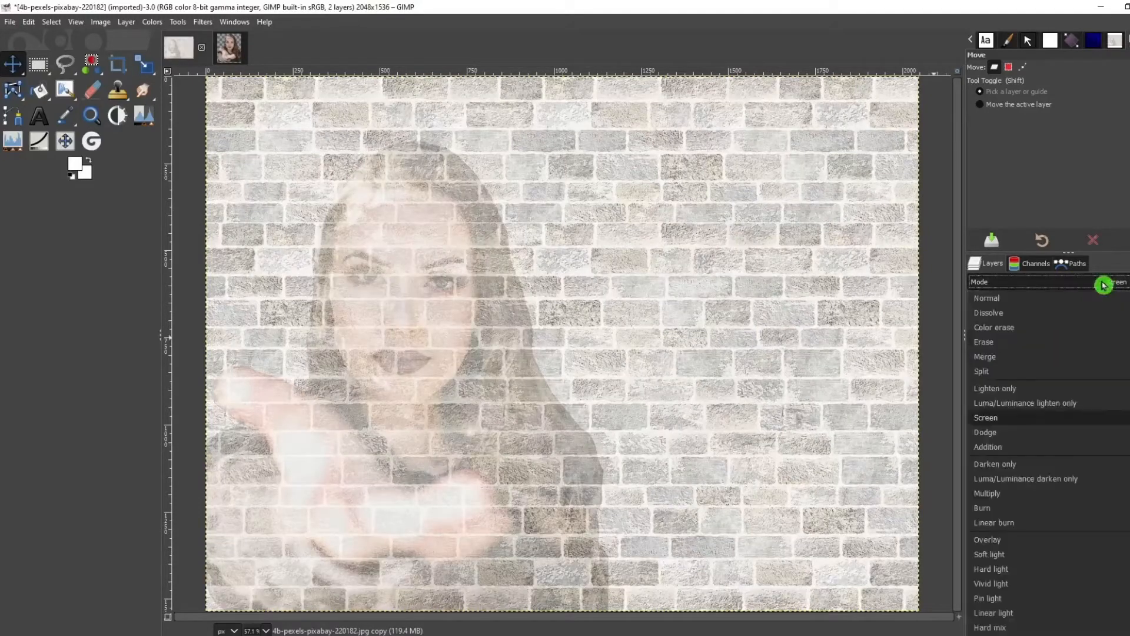
click(1023, 495)
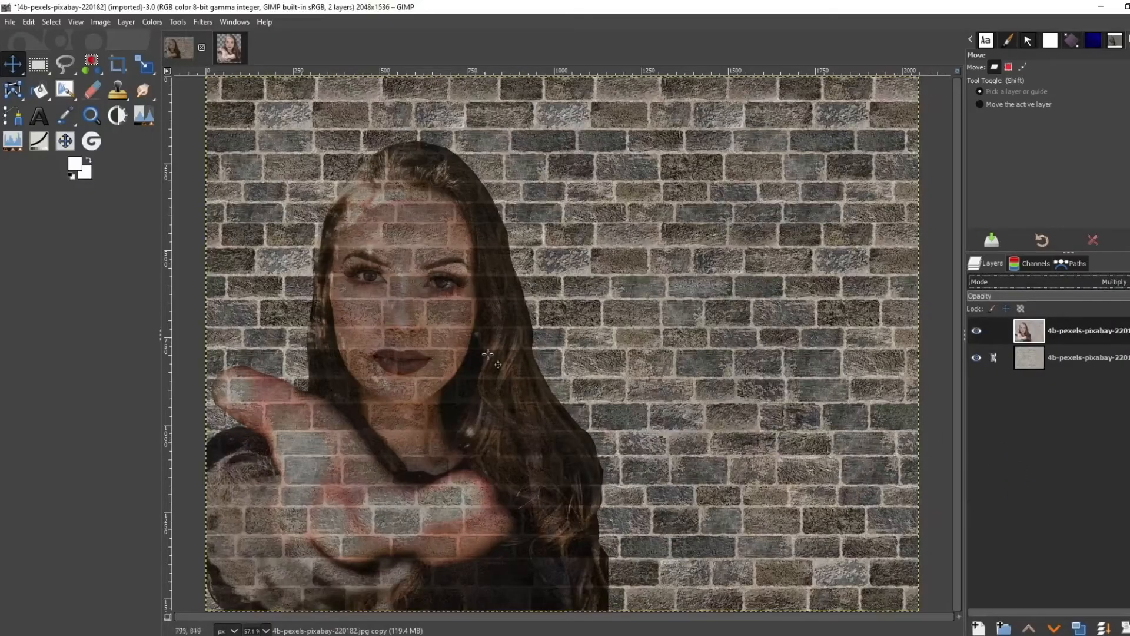
click(1098, 283)
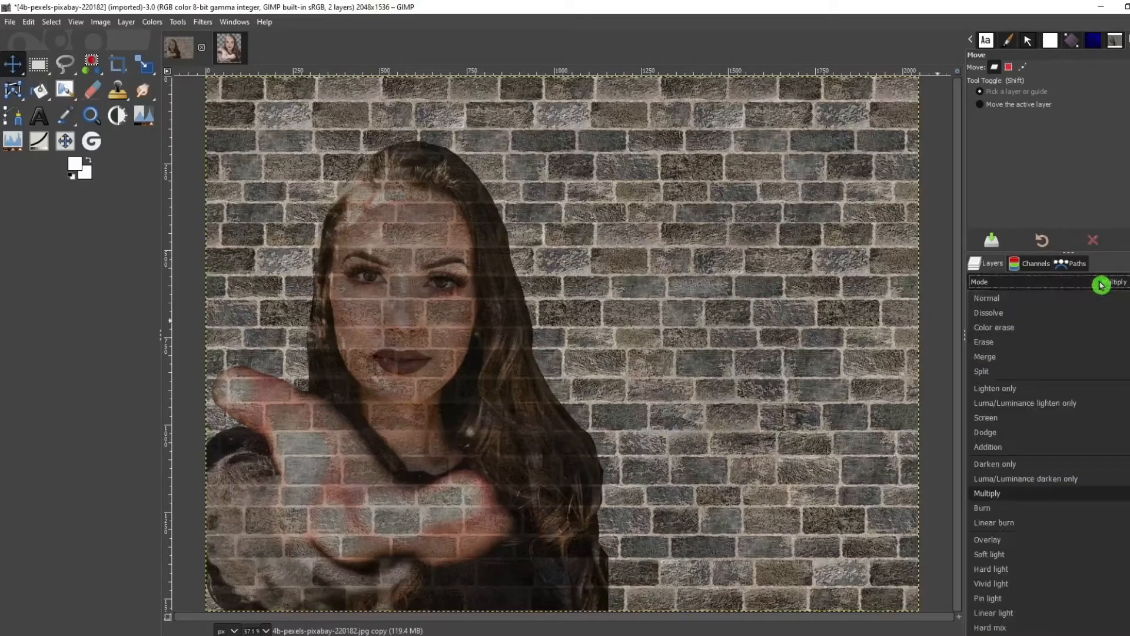
click(1045, 546)
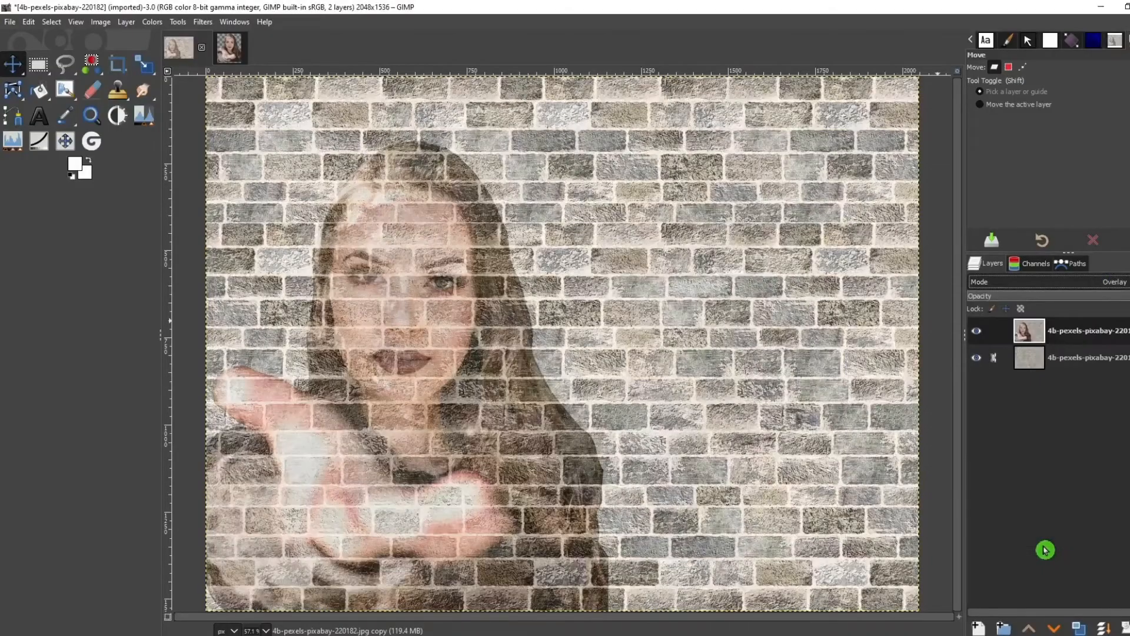
- Try duplicating the Overlay layer with the woman to strengthen the blend
click(1064, 336)
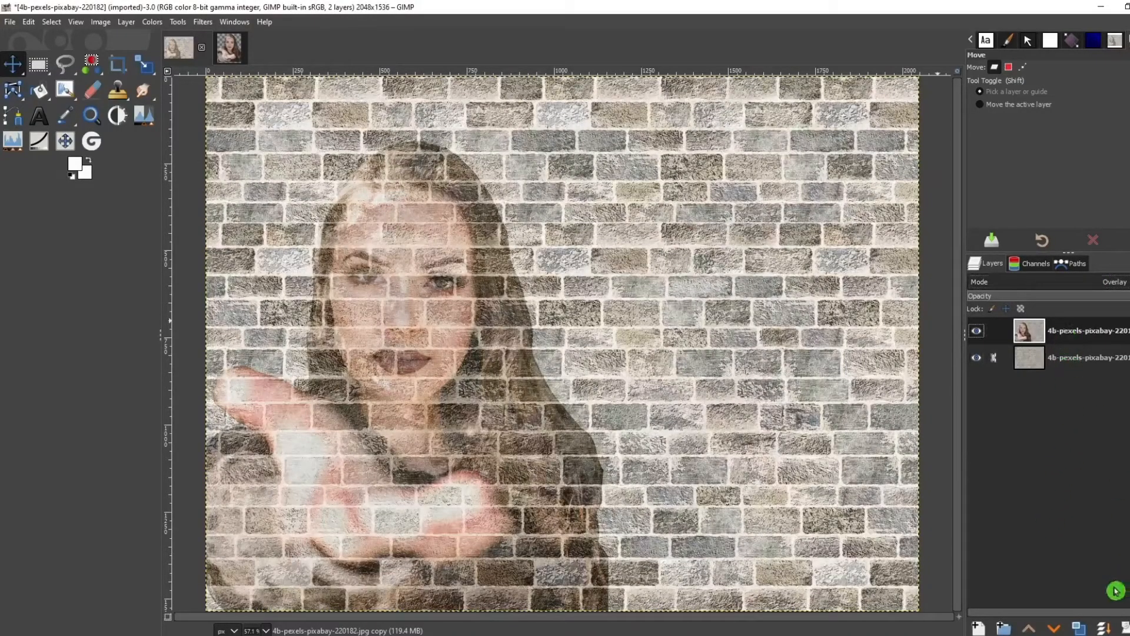
click(1079, 628)
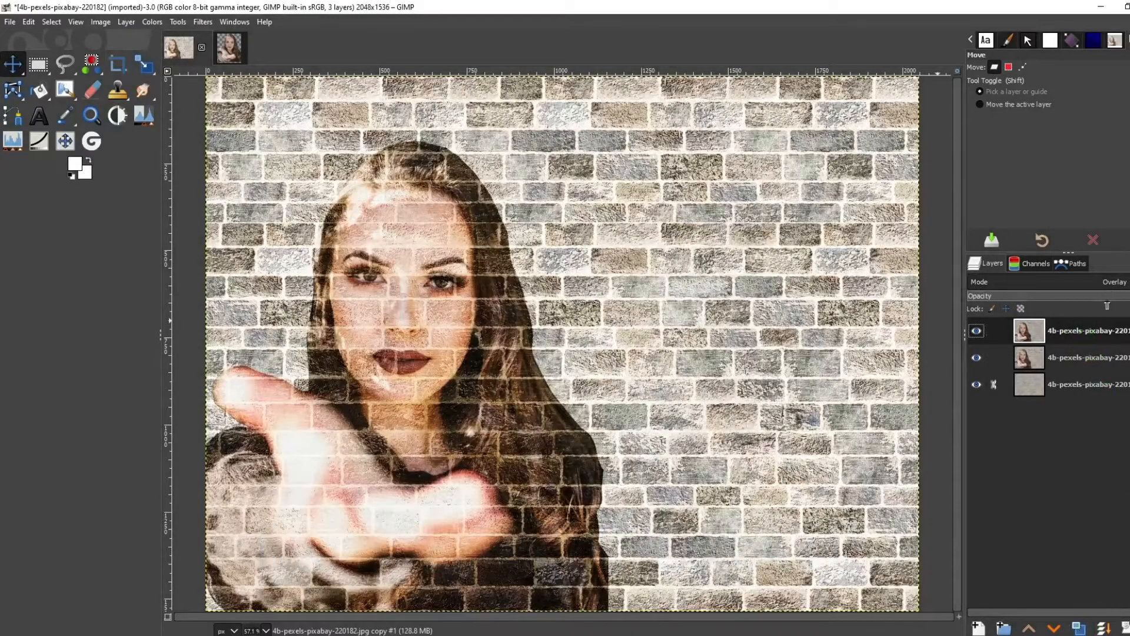
click(1116, 282)
click(1102, 296)
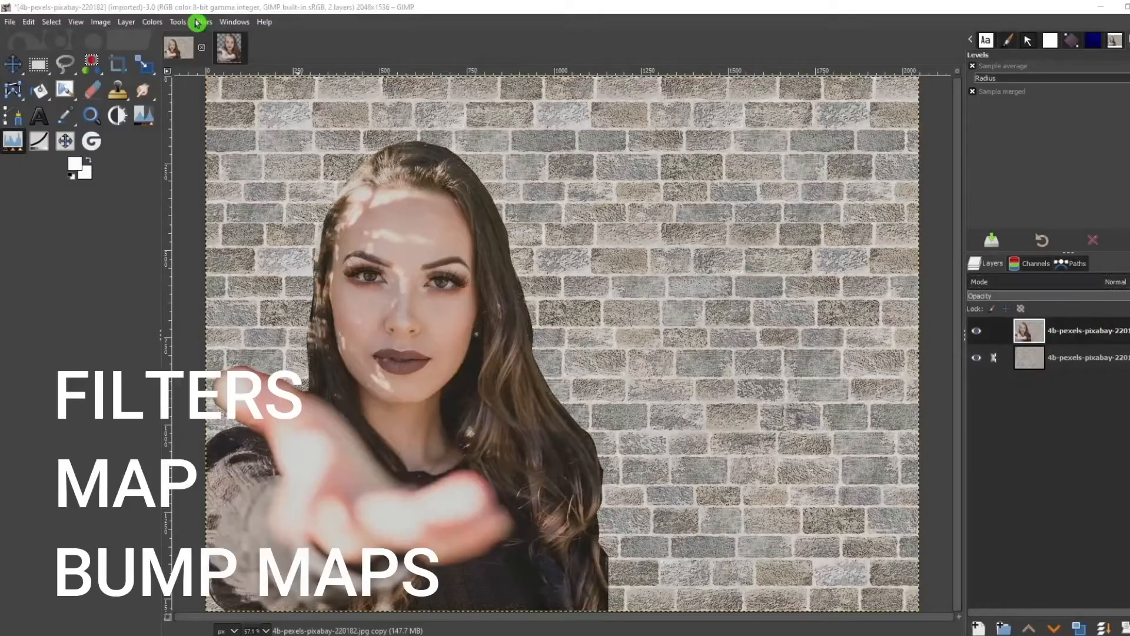
- Start a Bump Map filter on the layer with the woman, using the original brick layer 4b-pexels-pixabay-220182.jpg as aux input
click(197, 22)
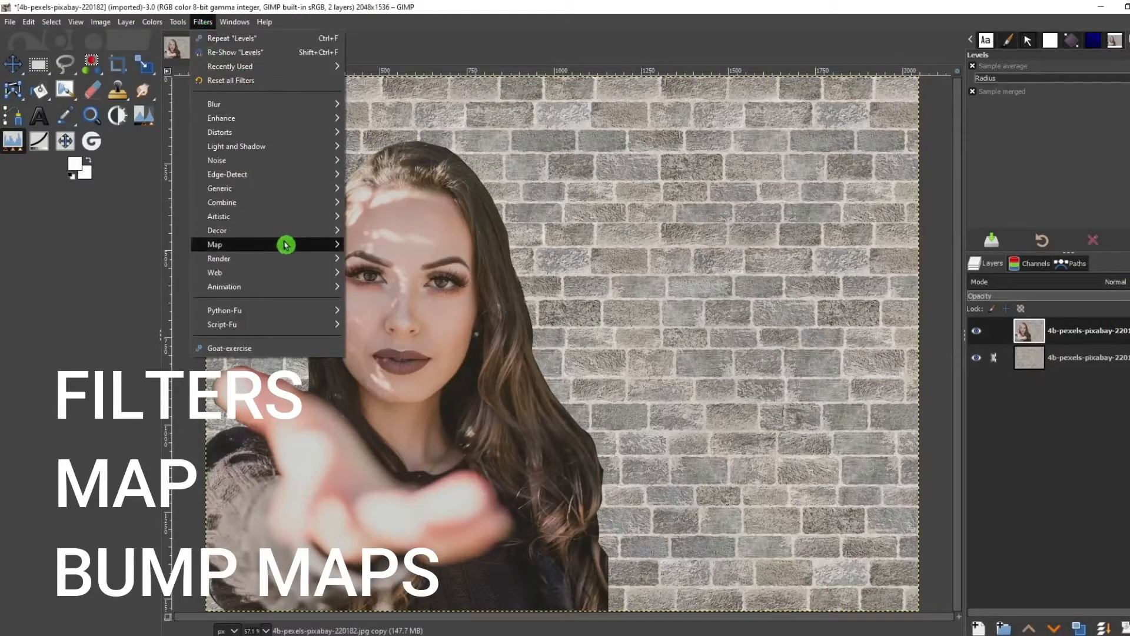
mouse_move(285, 244)
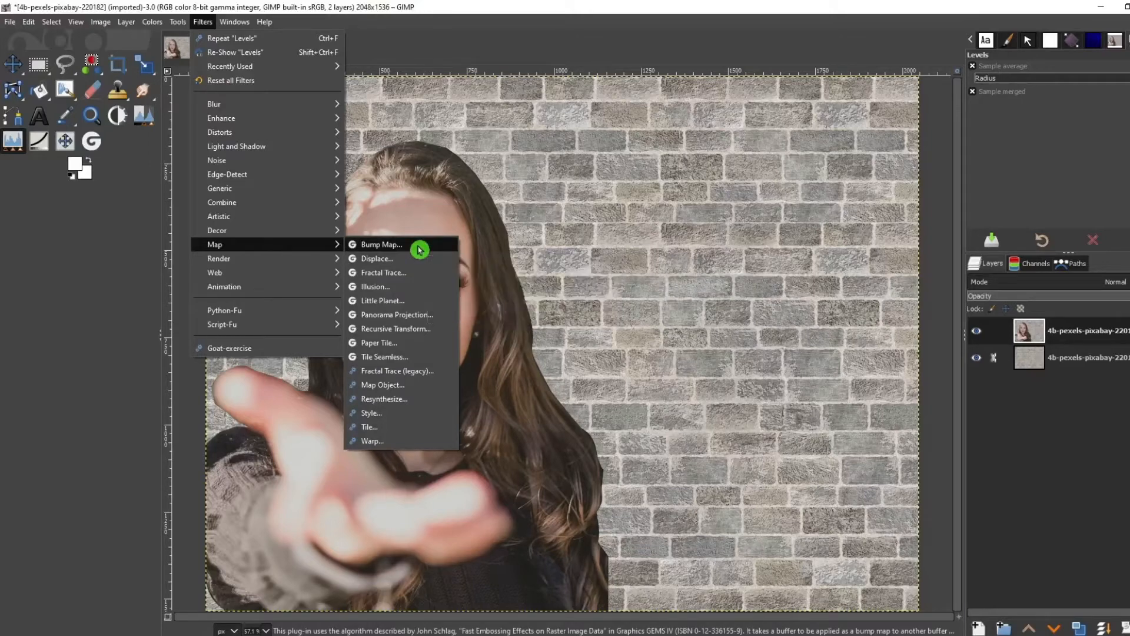
click(419, 247)
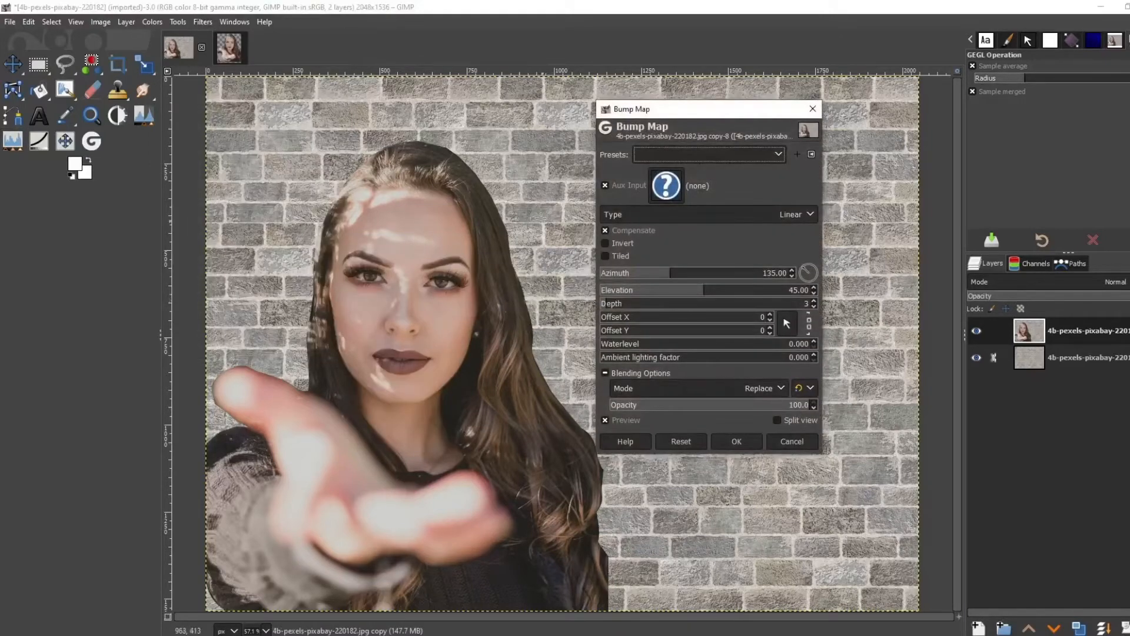
click(666, 183)
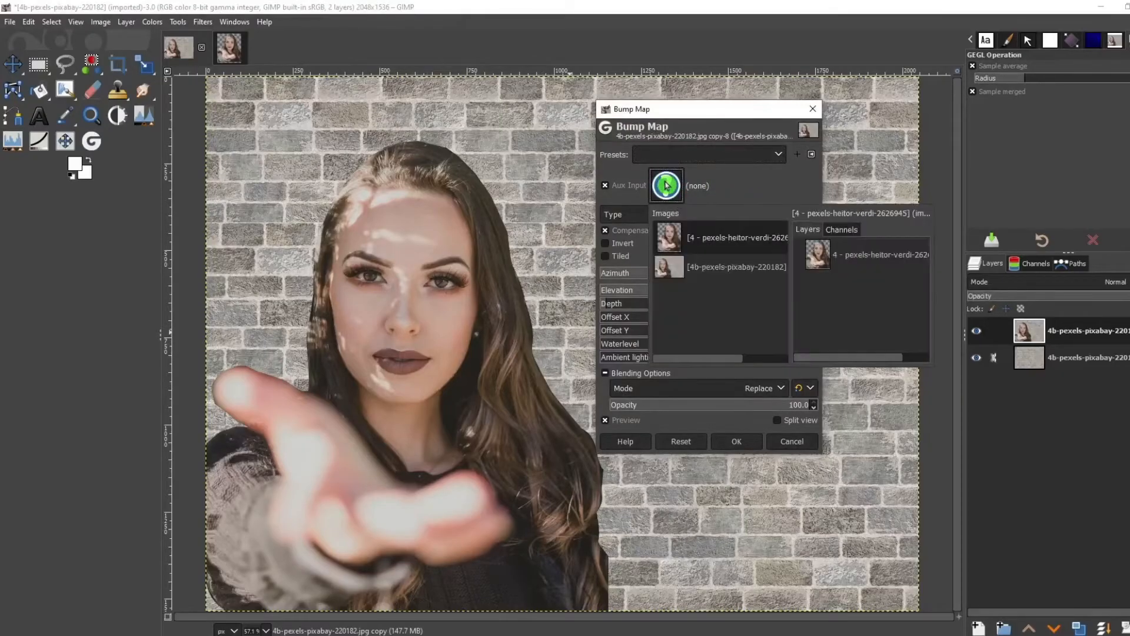
click(715, 270)
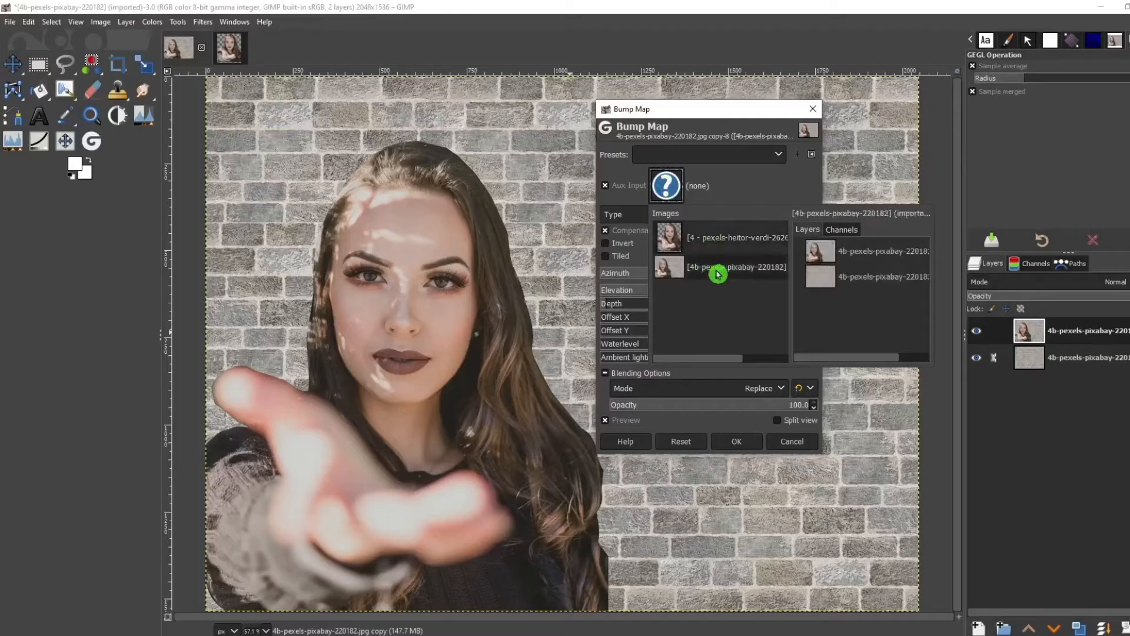
click(845, 282)
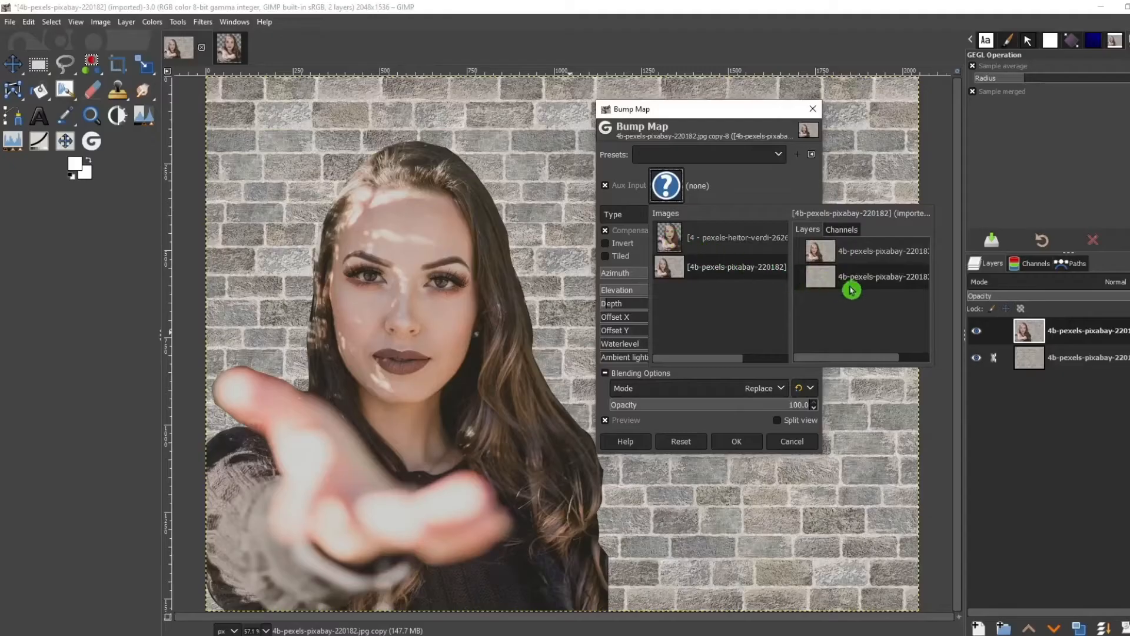
double_click(859, 283)
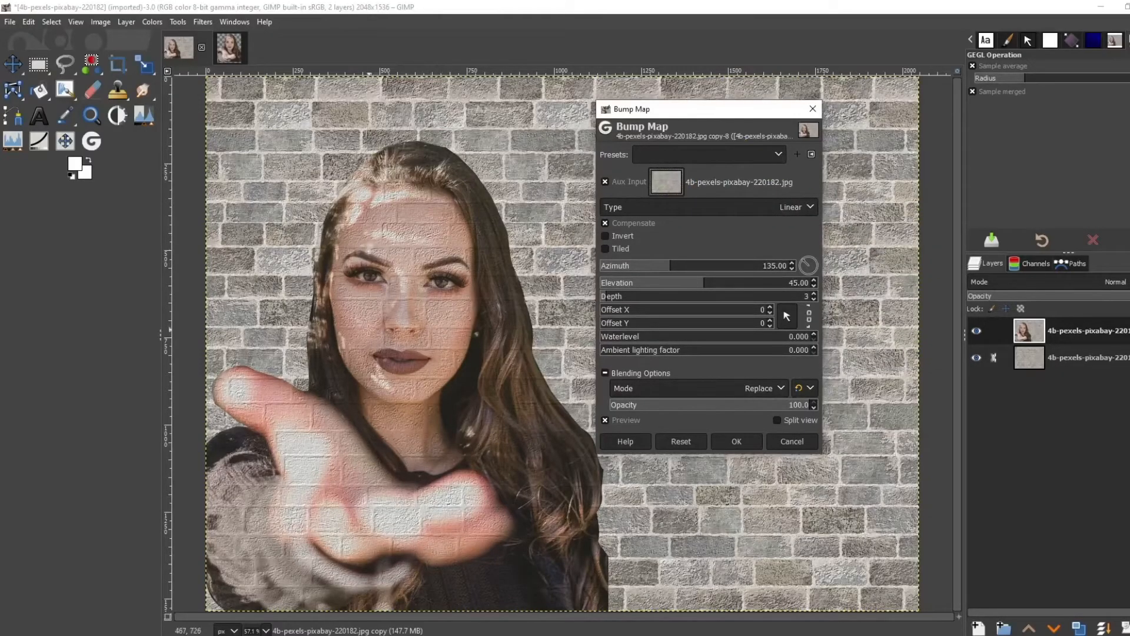
- Set the bump map's azimuth to about 168.31 and its elevation to about 24.44
drag(659, 266, 675, 284)
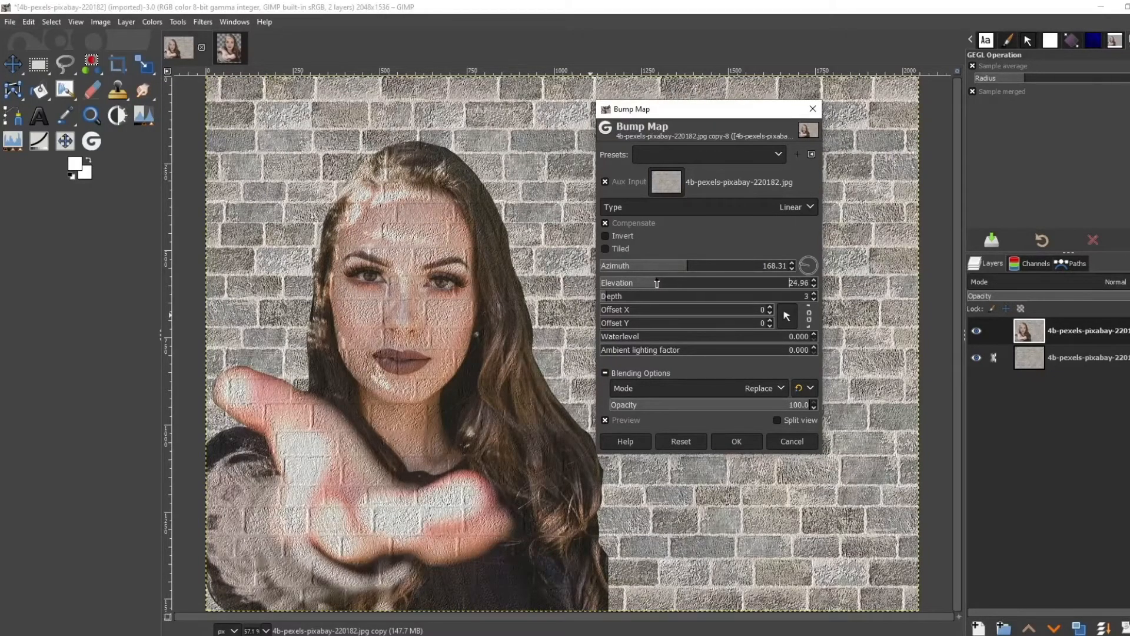
drag(638, 299, 613, 296)
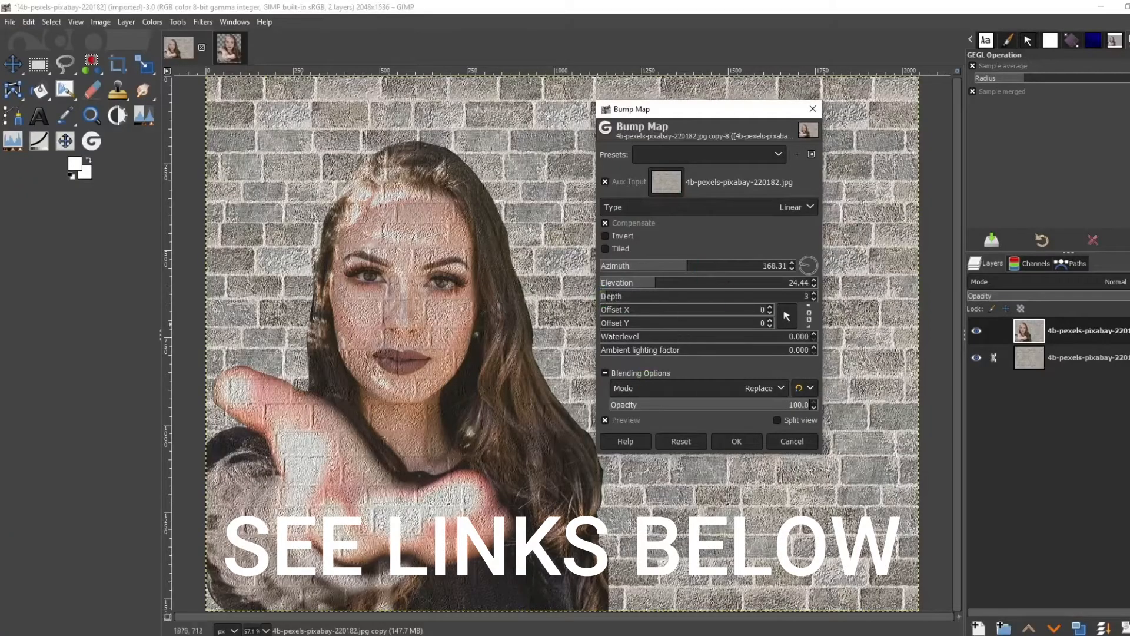
click(1058, 288)
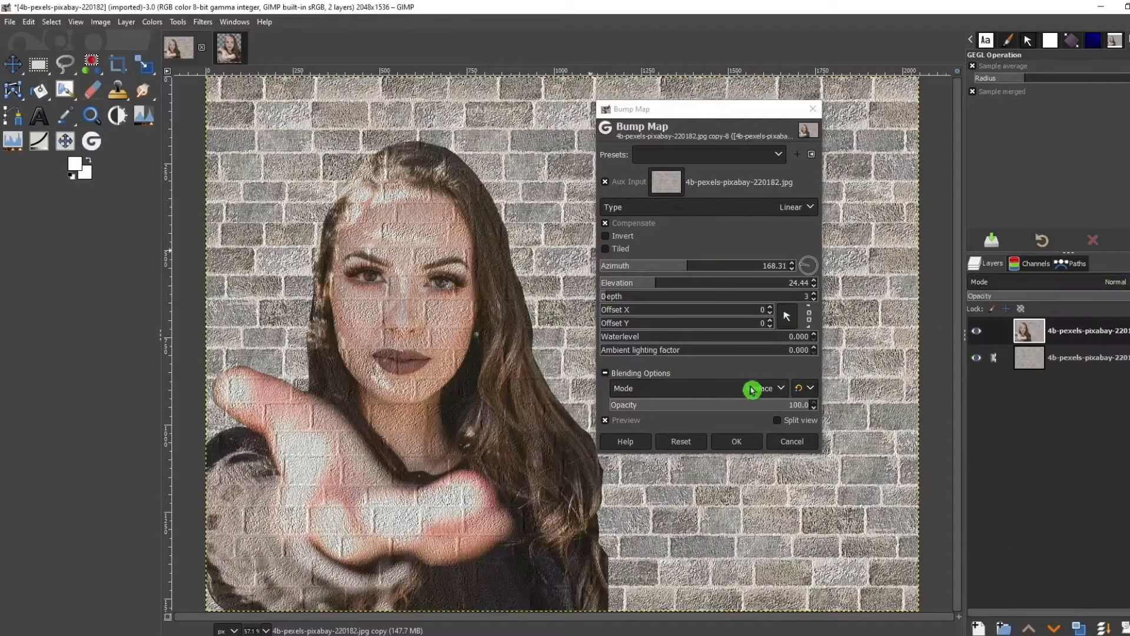
- Try Overlay as the bump map's blending mode, and switch it to Screen
click(752, 389)
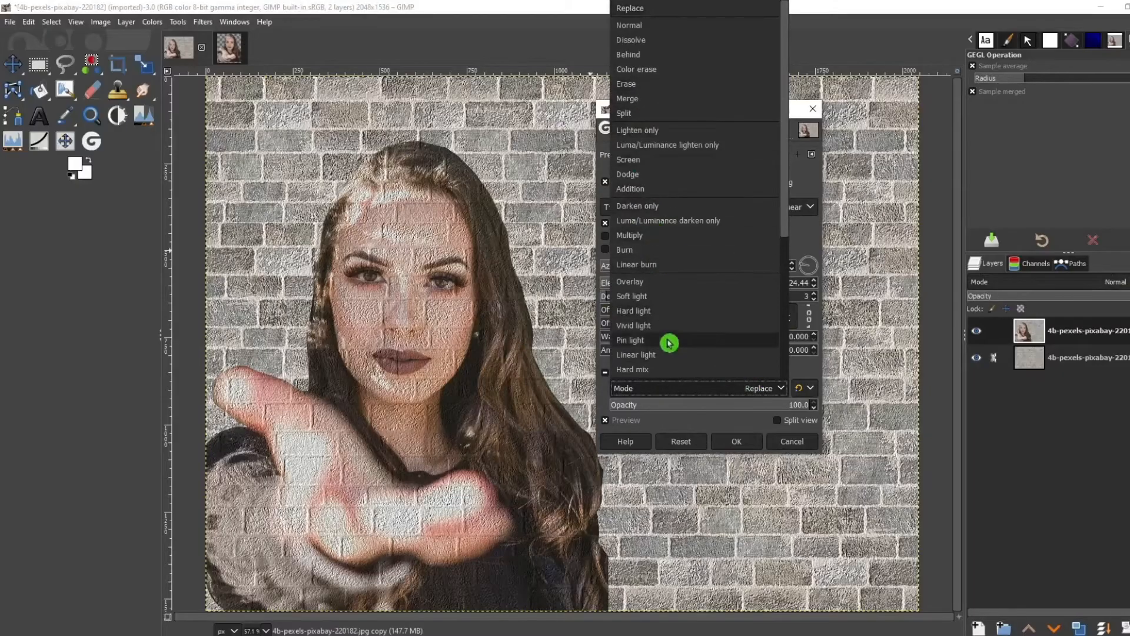
click(658, 282)
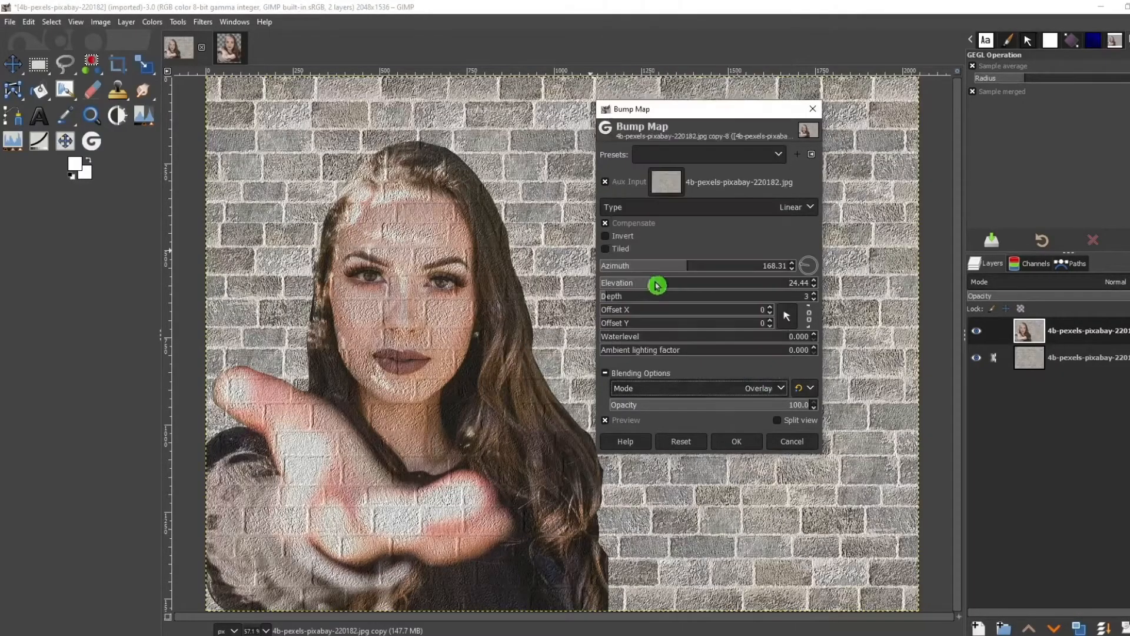
click(695, 388)
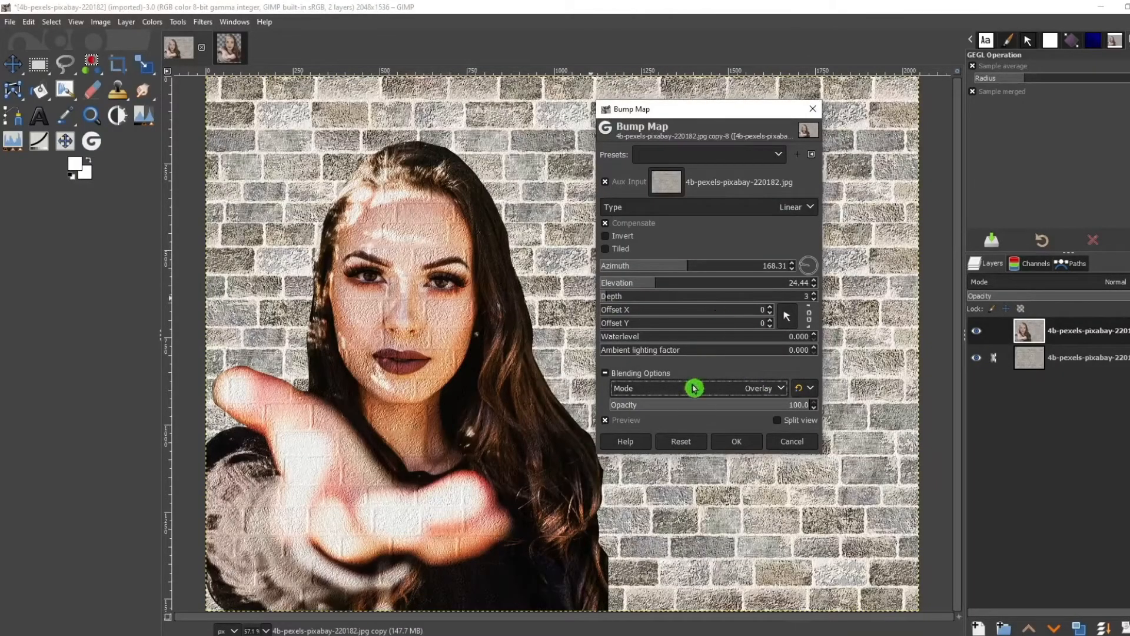
click(661, 167)
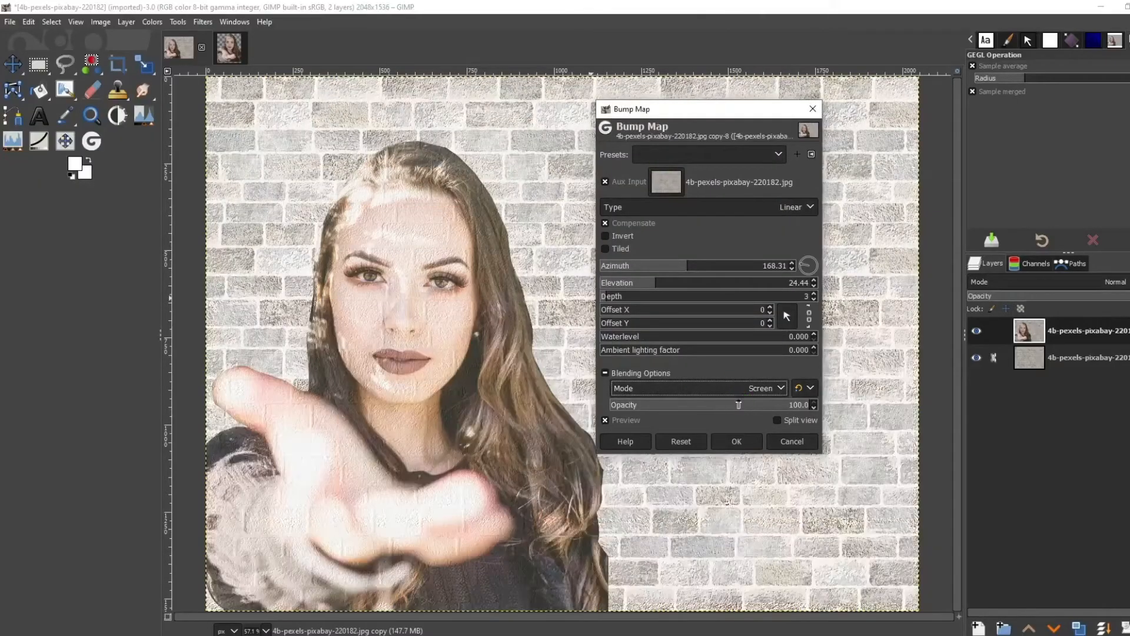
- Try Multiply as the bump map's blending mode and vary the opacity of the layer with the woman
click(724, 388)
click(704, 280)
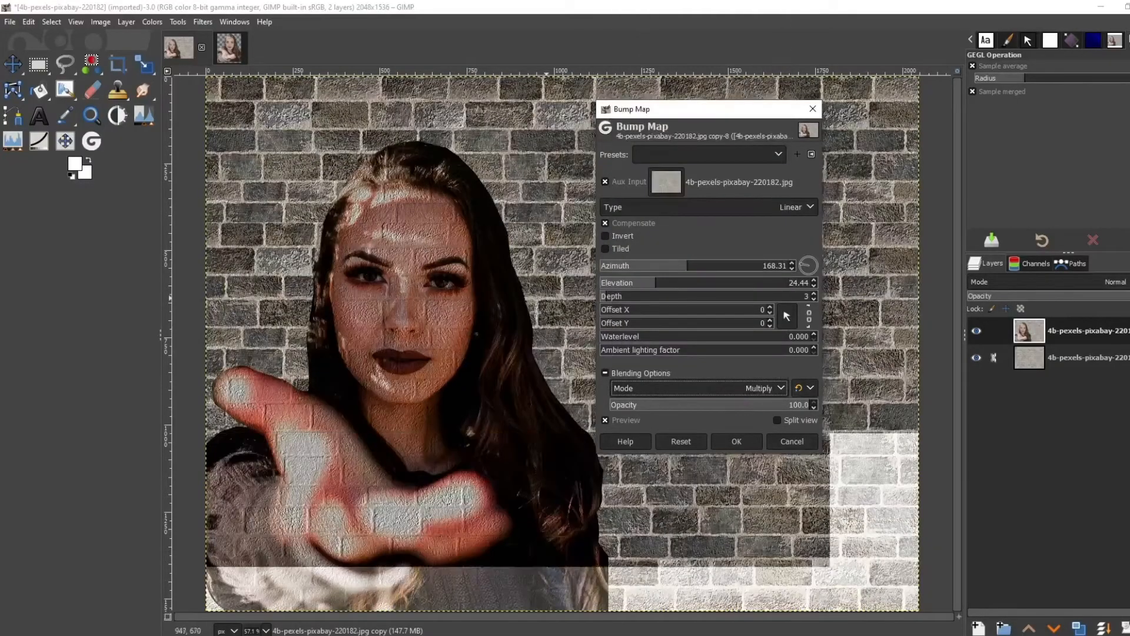
click(1070, 297)
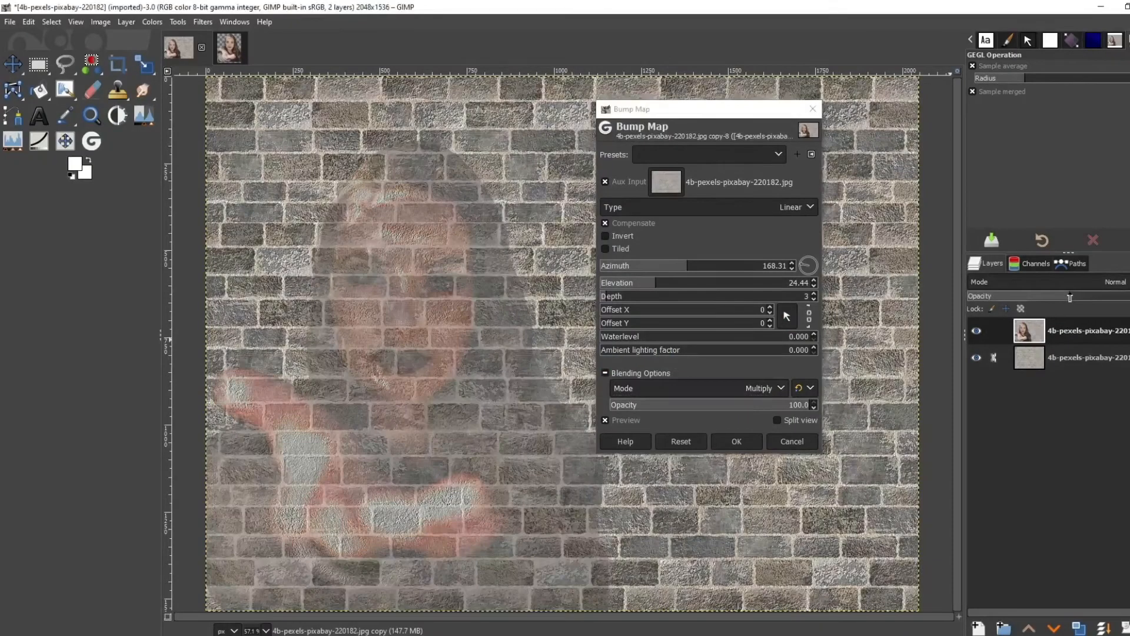
drag(1086, 300, 1127, 298)
- Set the bump map's blending mode to Normal and its azimuth to about 132.08, and apply the filter
click(732, 388)
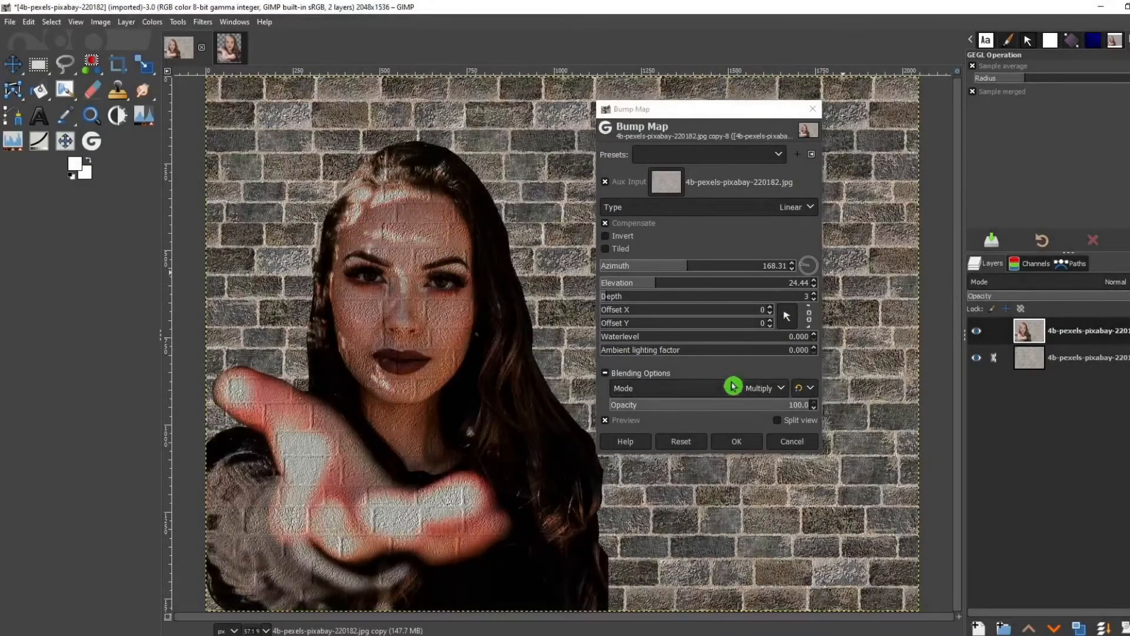
click(671, 27)
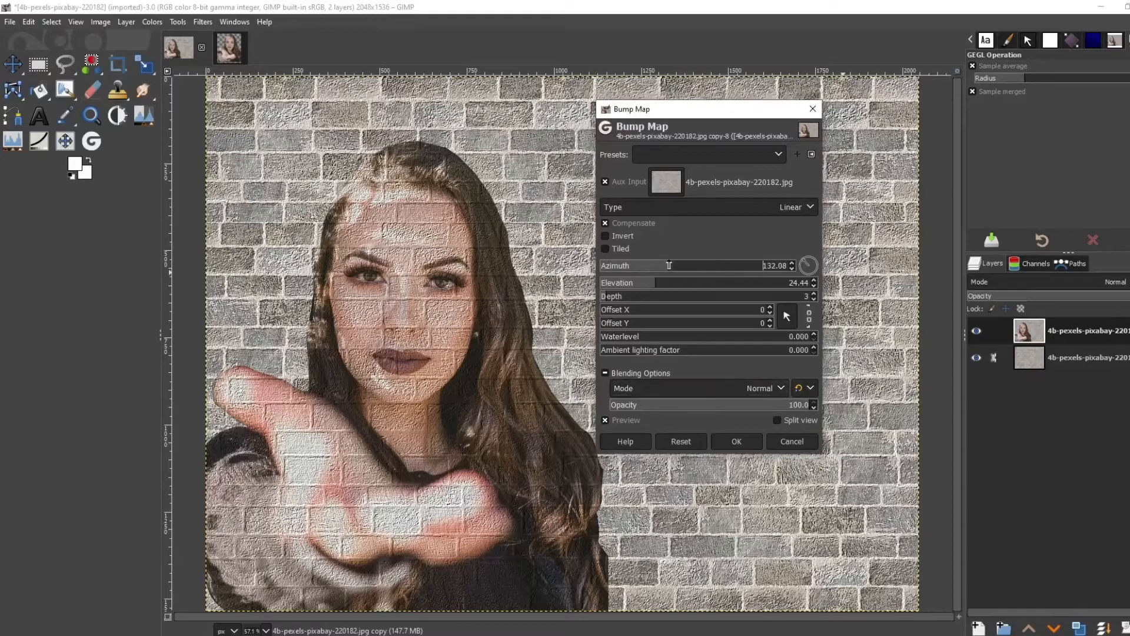
click(736, 441)
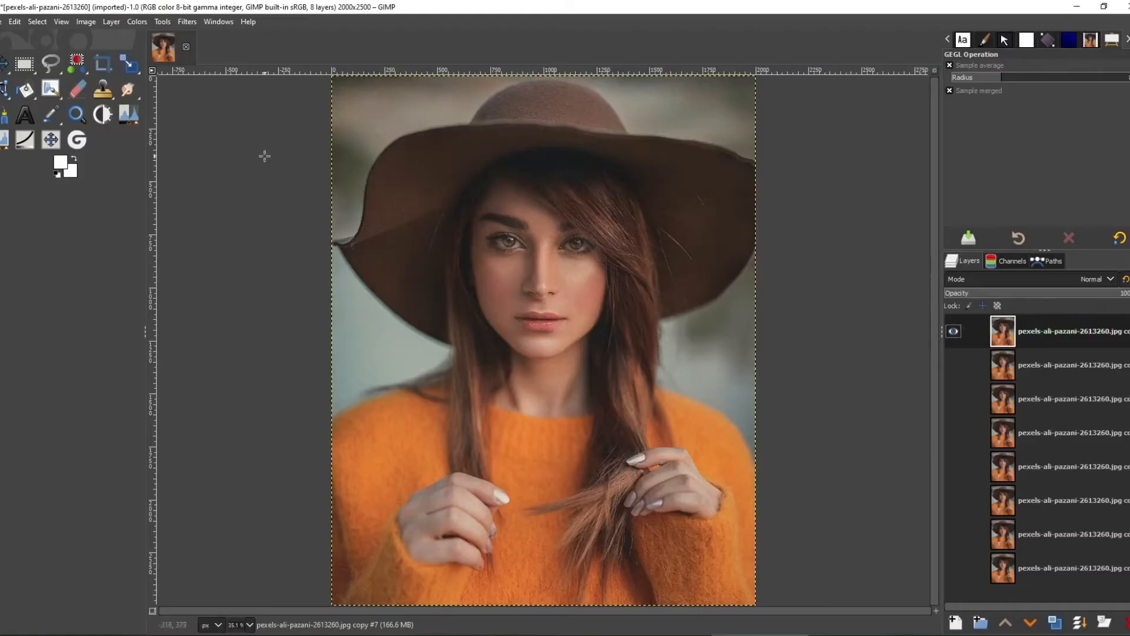
- Adjust Hue-Saturation on the topmost copy of the hat portrait with hue -180, lightness -100 and all saturation removed
click(139, 22)
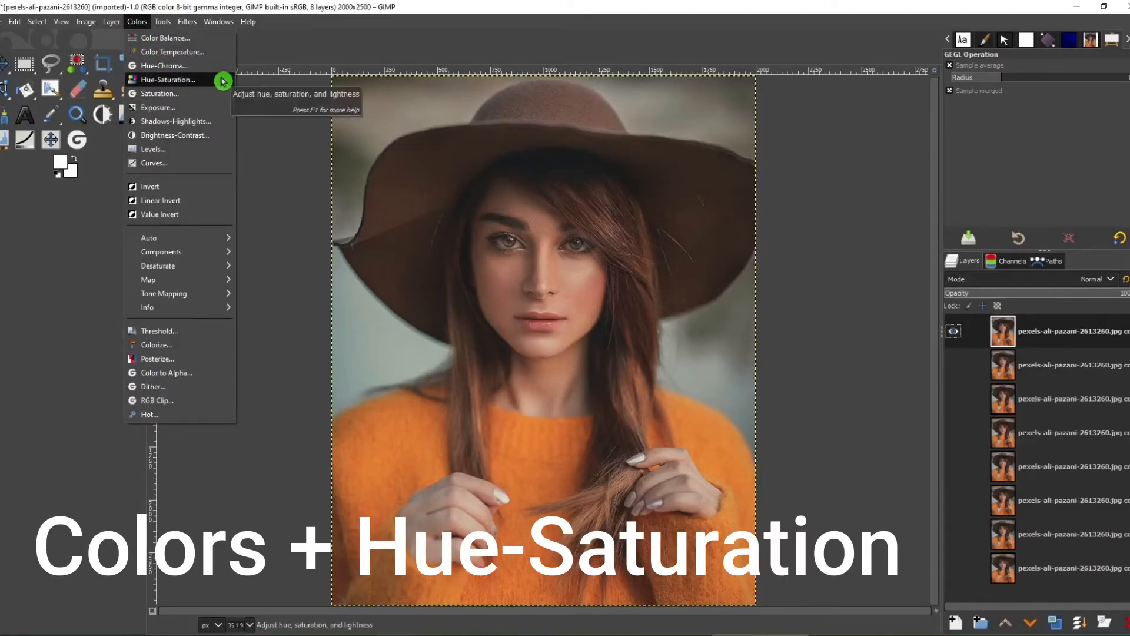
click(222, 80)
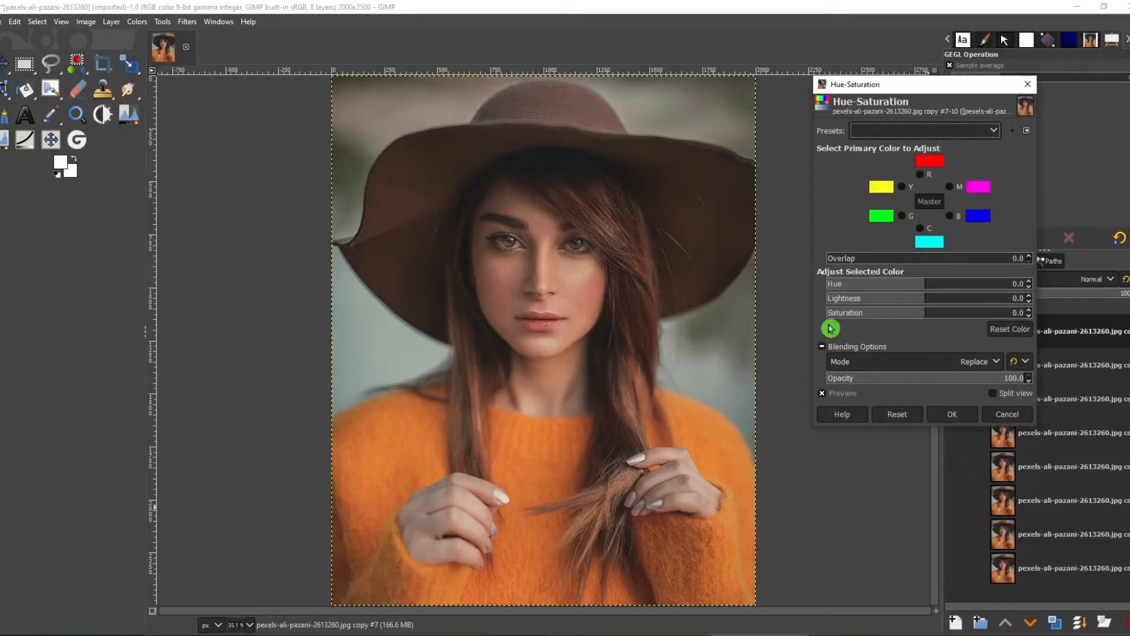
drag(923, 285, 796, 283)
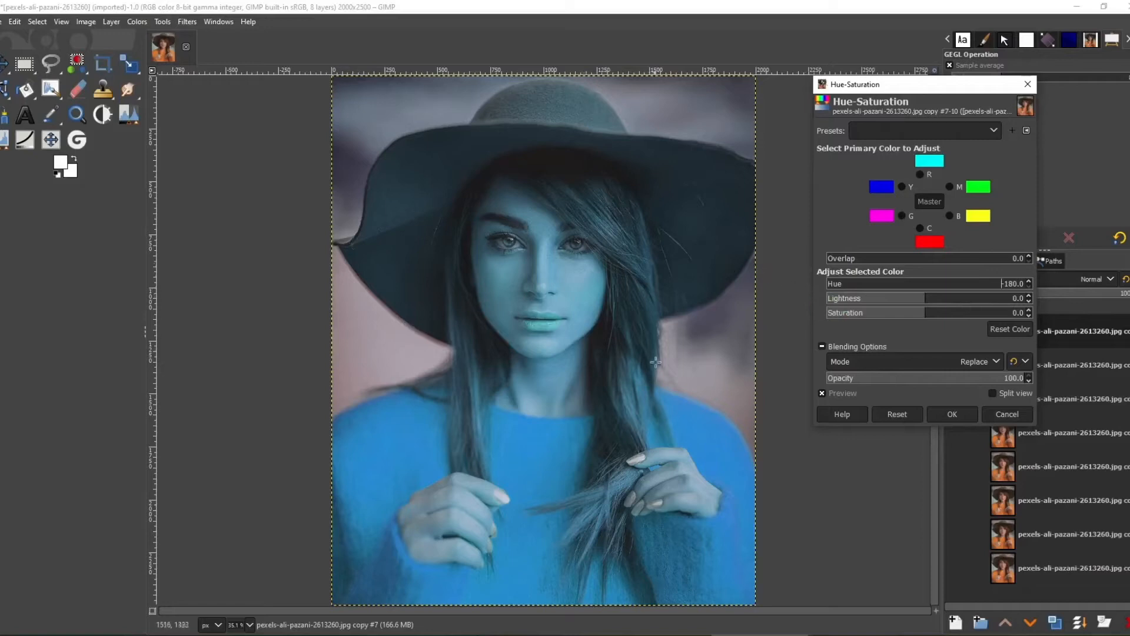
drag(923, 299, 824, 299)
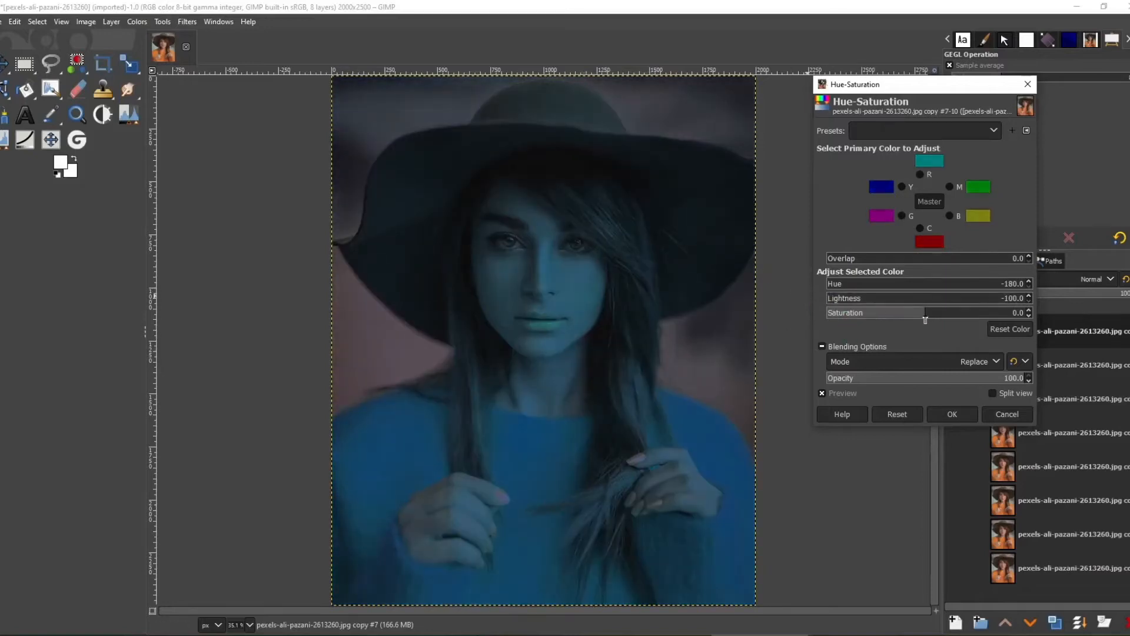
drag(893, 314, 790, 311)
click(942, 413)
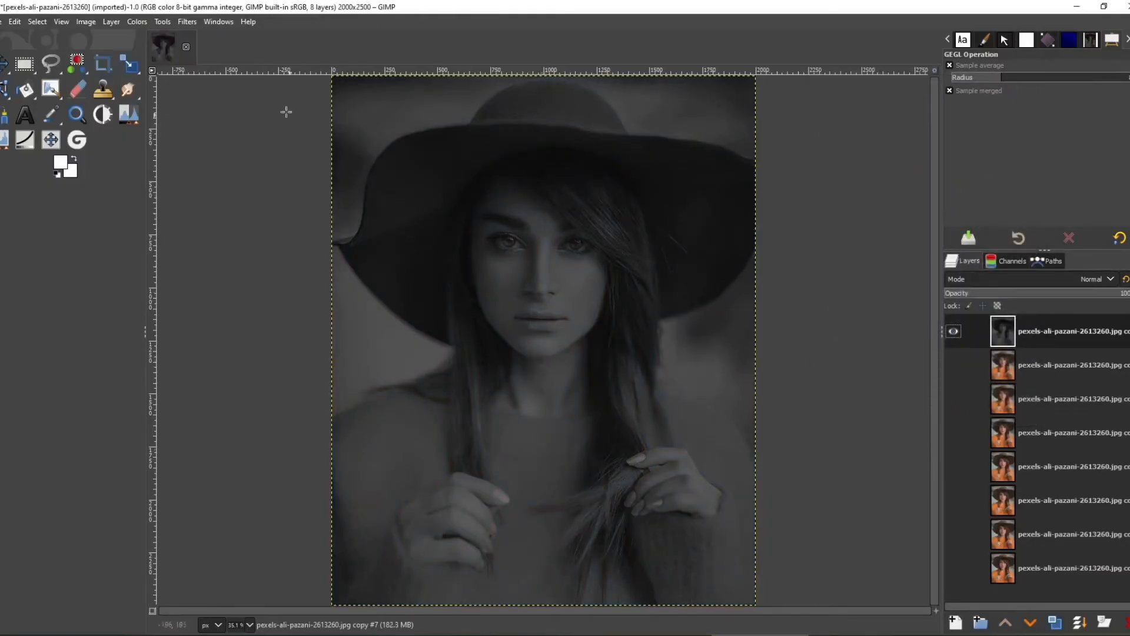
- Brighten the grey portrait layer with Curves, raising the black point's output to 3 and pulling the white point in to the histogram's bright end
click(139, 22)
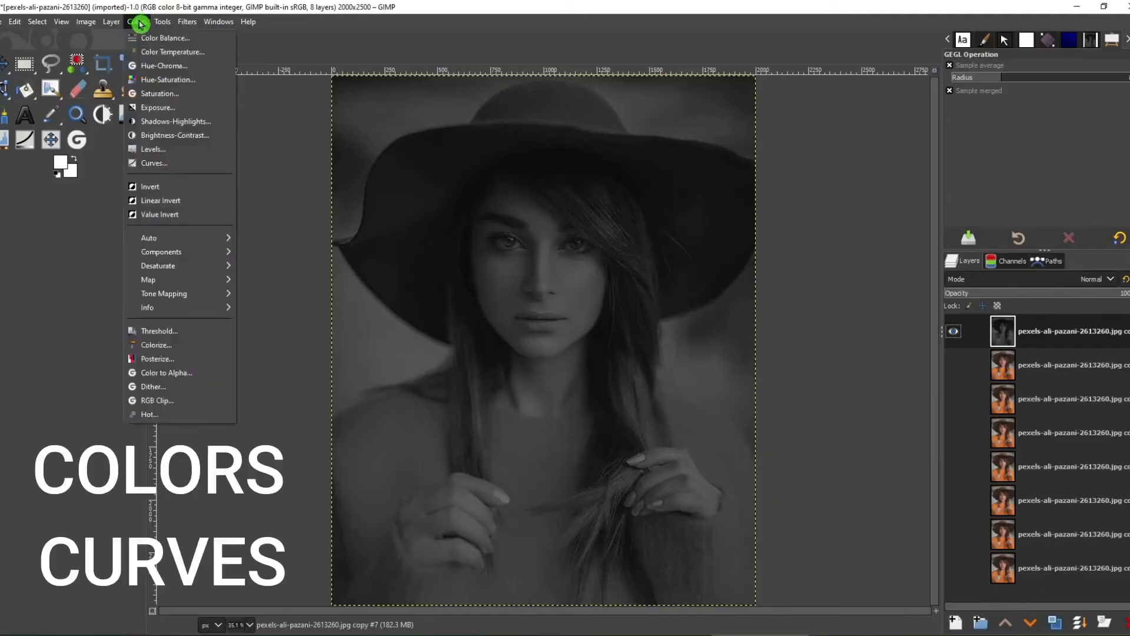
click(159, 163)
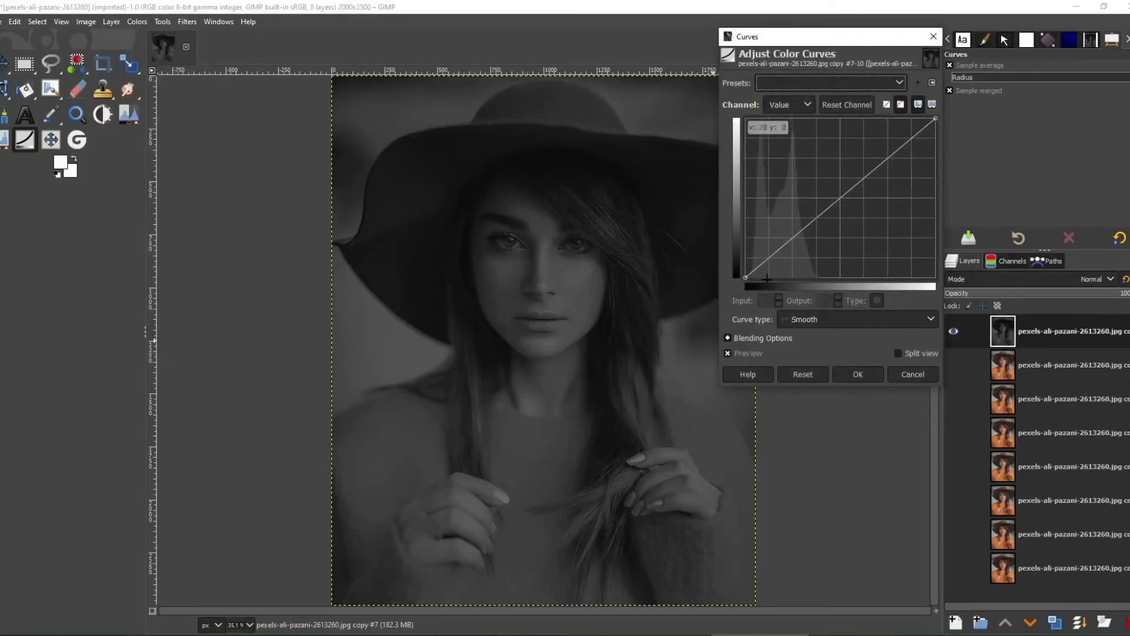
mouse_move(936, 119)
mouse_down()
mouse_move(815, 118)
mouse_move(813, 142)
mouse_move(837, 193)
mouse_move(846, 121)
mouse_move(936, 126)
mouse_up()
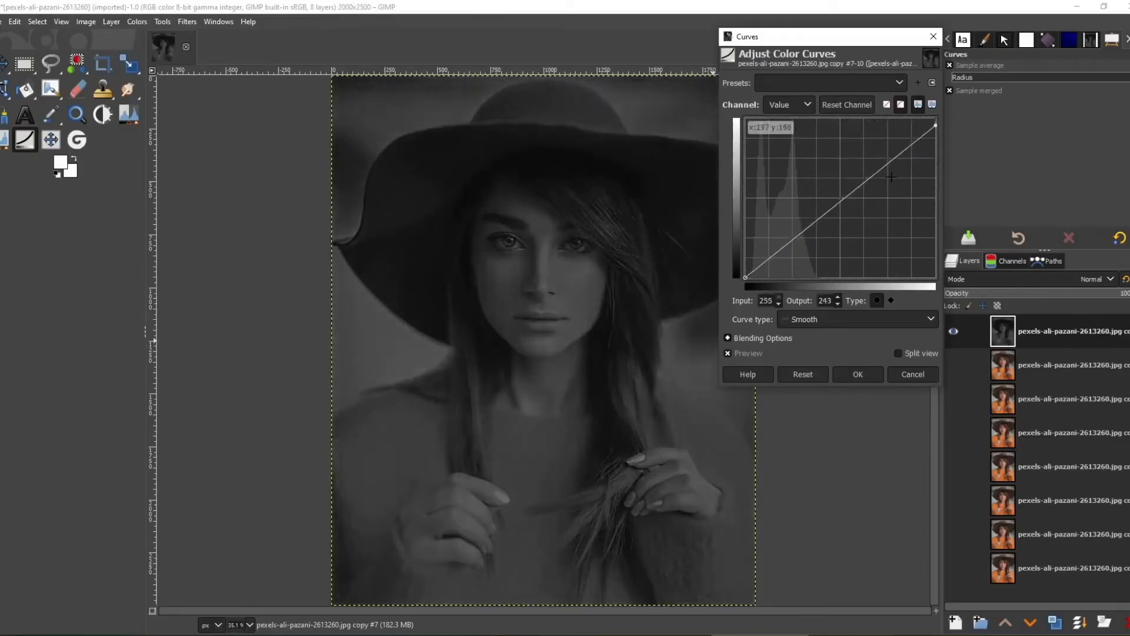
mouse_move(747, 278)
mouse_down()
mouse_move(821, 276)
mouse_move(745, 276)
mouse_up()
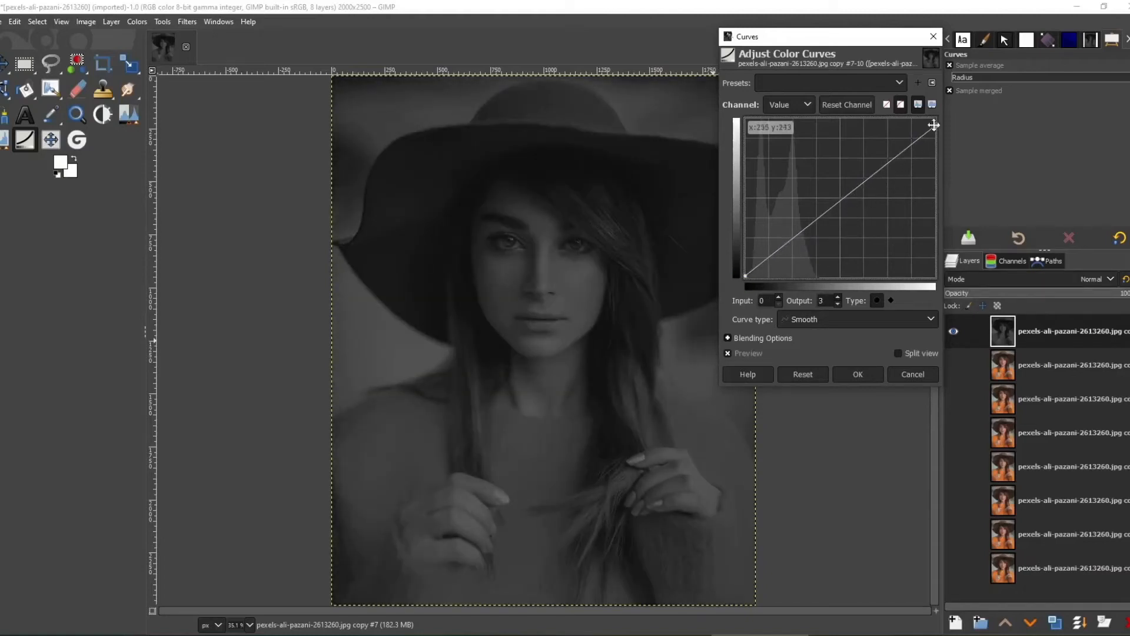
drag(934, 125, 801, 119)
click(858, 374)
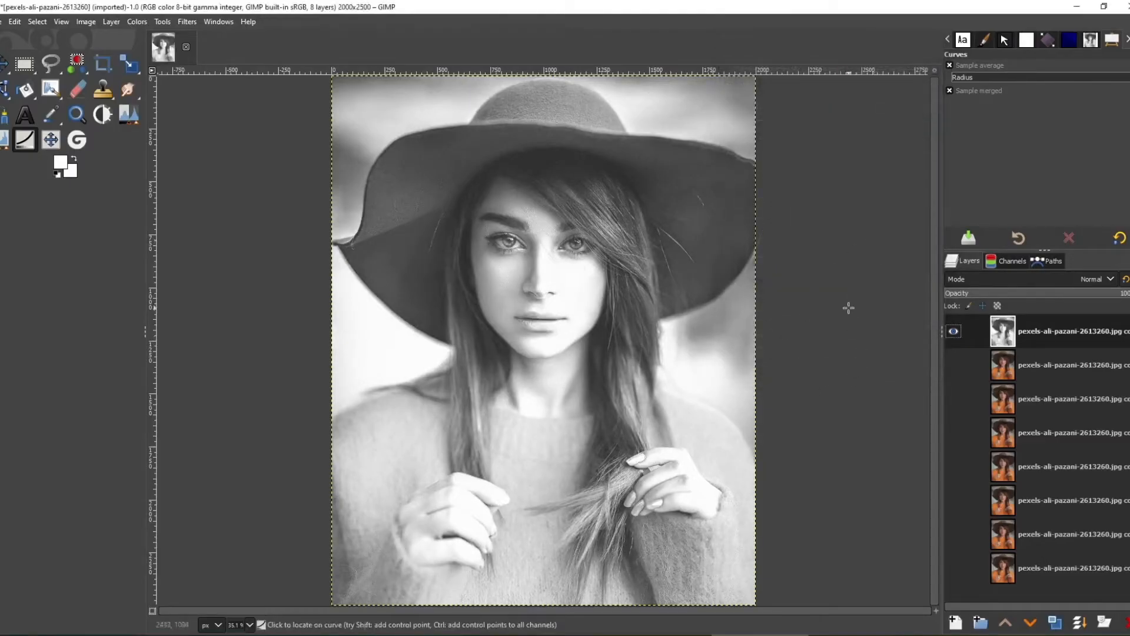
- Start a Photocopy filter on the grey portrait layer with mask radius about 22.238 and sharpness about 0.299
click(188, 21)
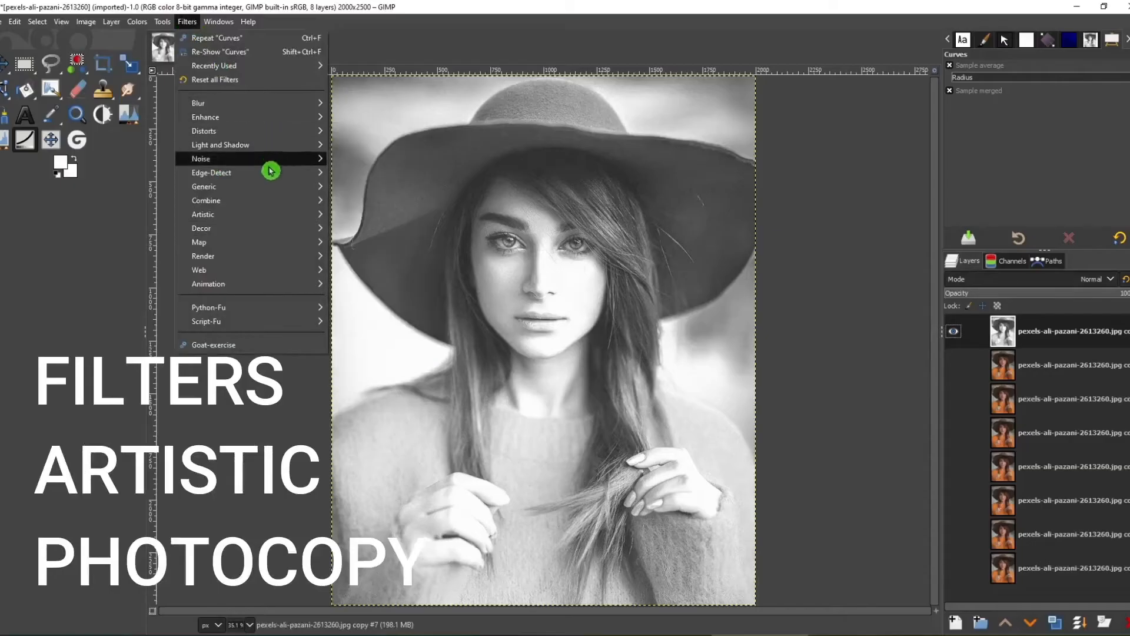
mouse_move(274, 219)
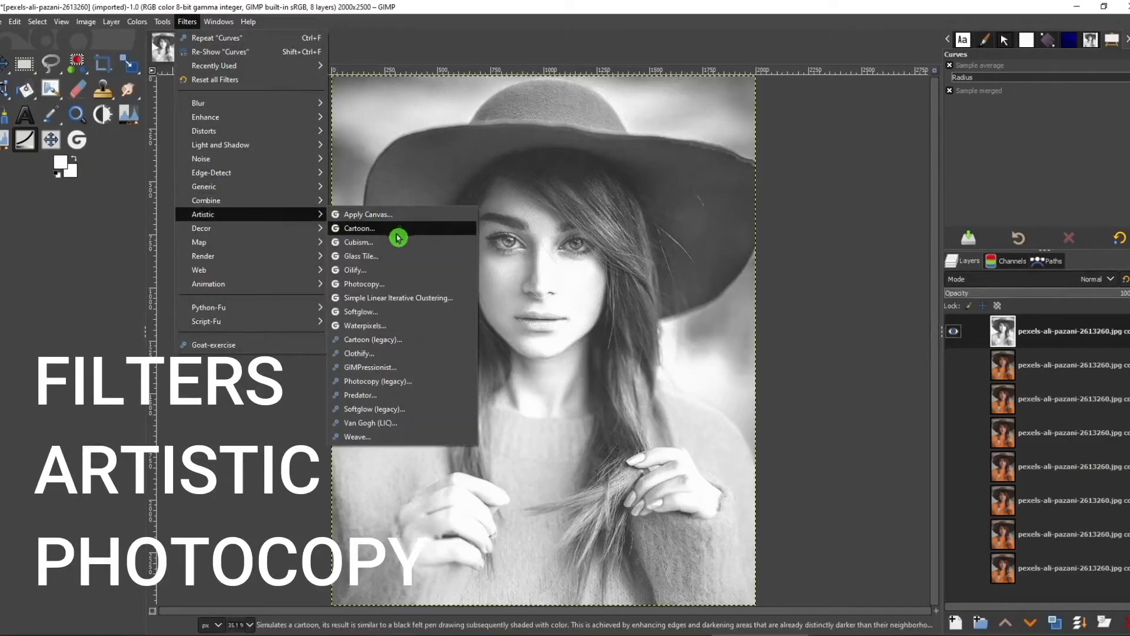
click(419, 287)
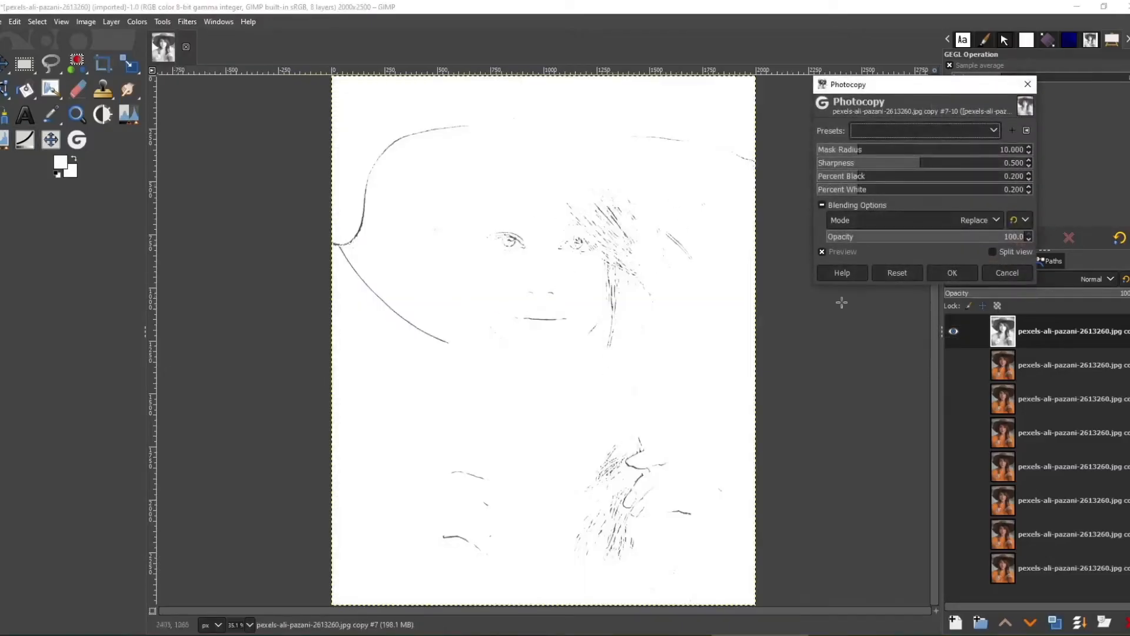
drag(861, 151, 895, 151)
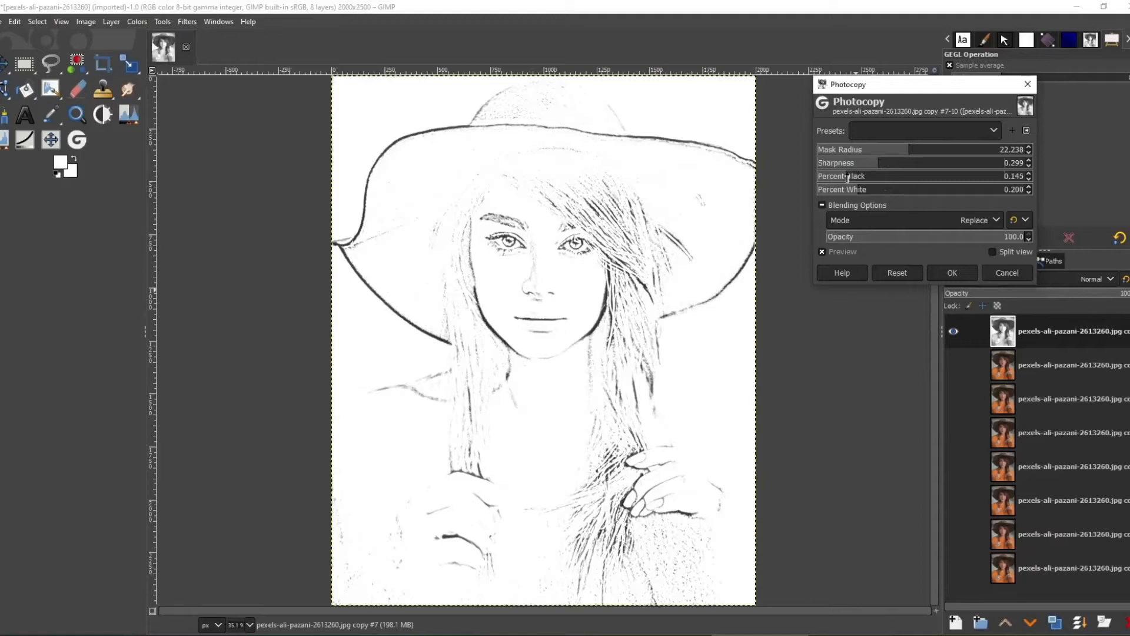
- Set the Photocopy filter's percent black to about 0.099 and percent white to about 0.070, keep Replace mode, and apply it
drag(876, 189, 896, 190)
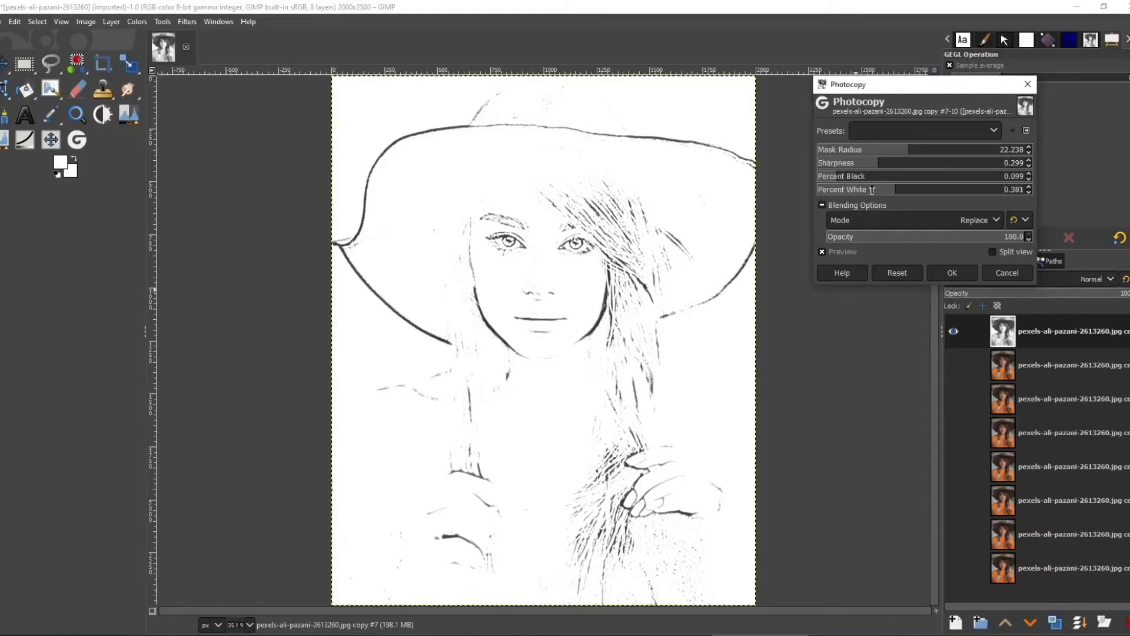
click(830, 190)
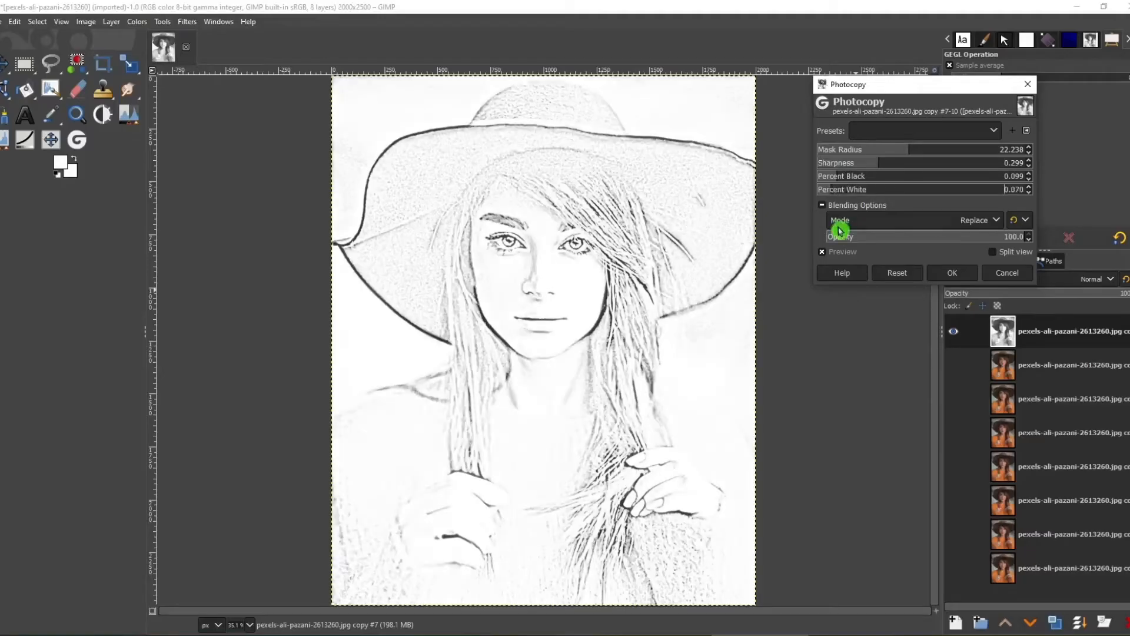
click(993, 223)
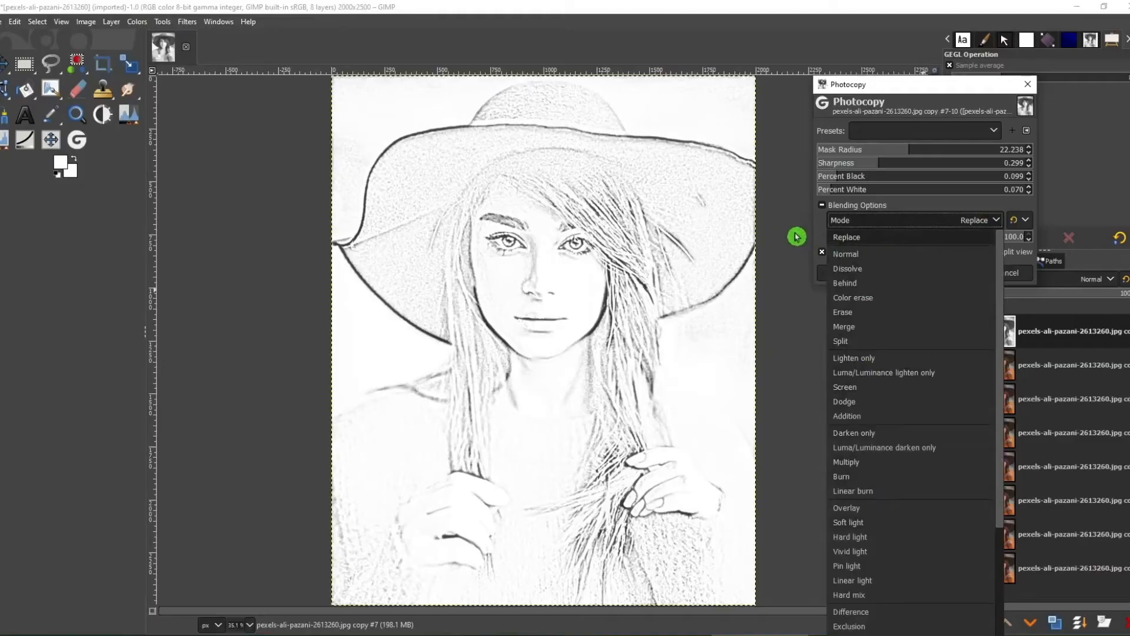
click(816, 234)
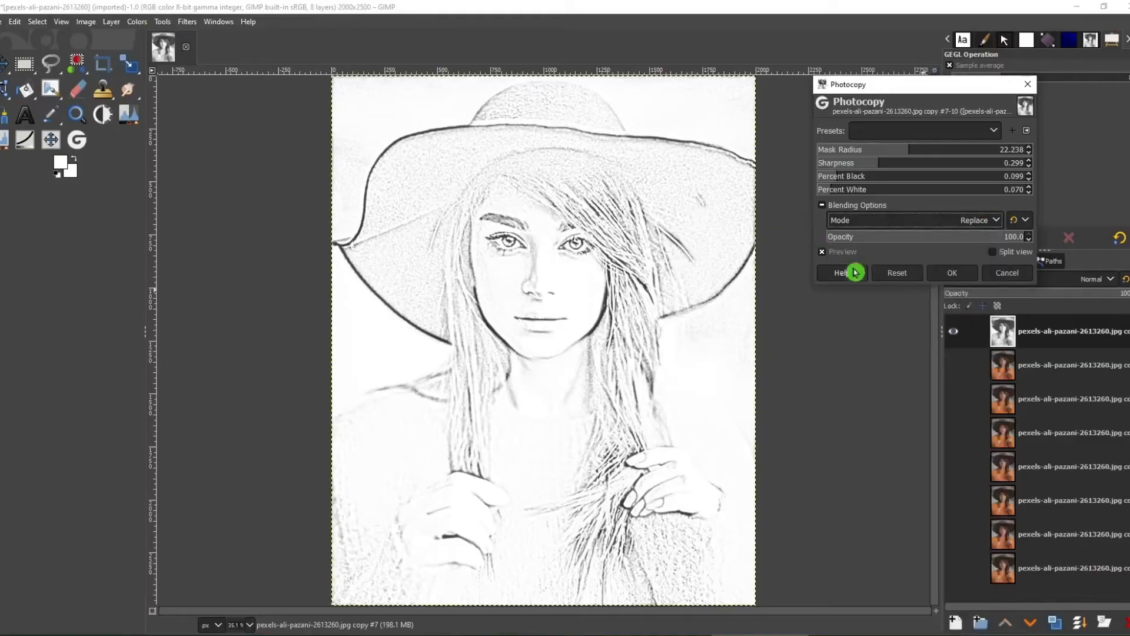
click(952, 273)
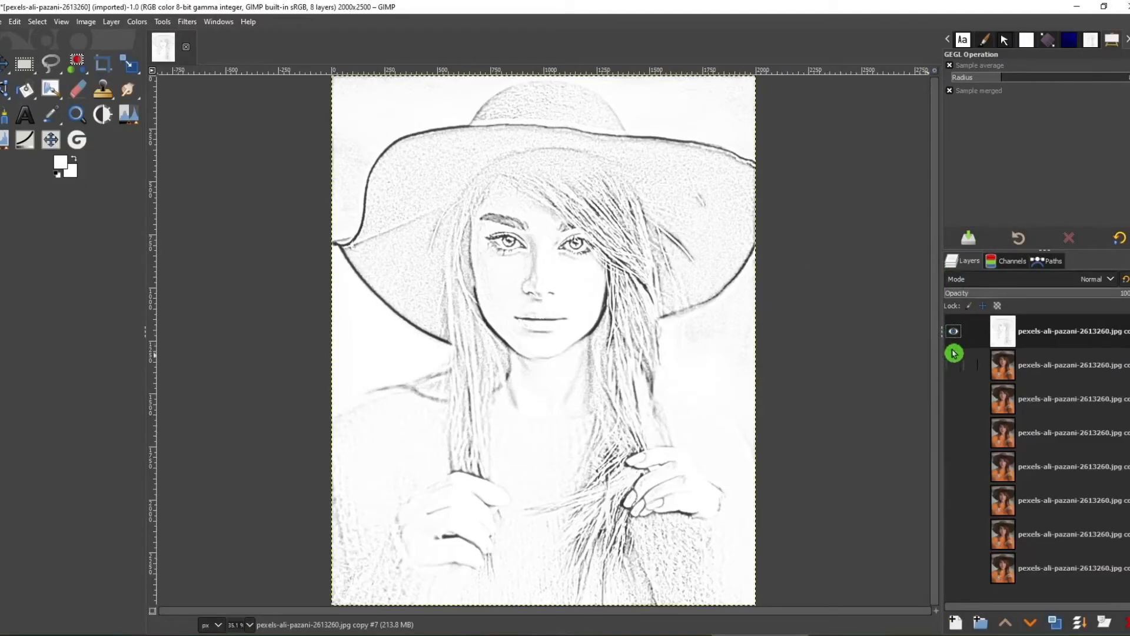
- Show only the portrait copy directly below the sketch layer
shift+click(954, 365)
click(186, 22)
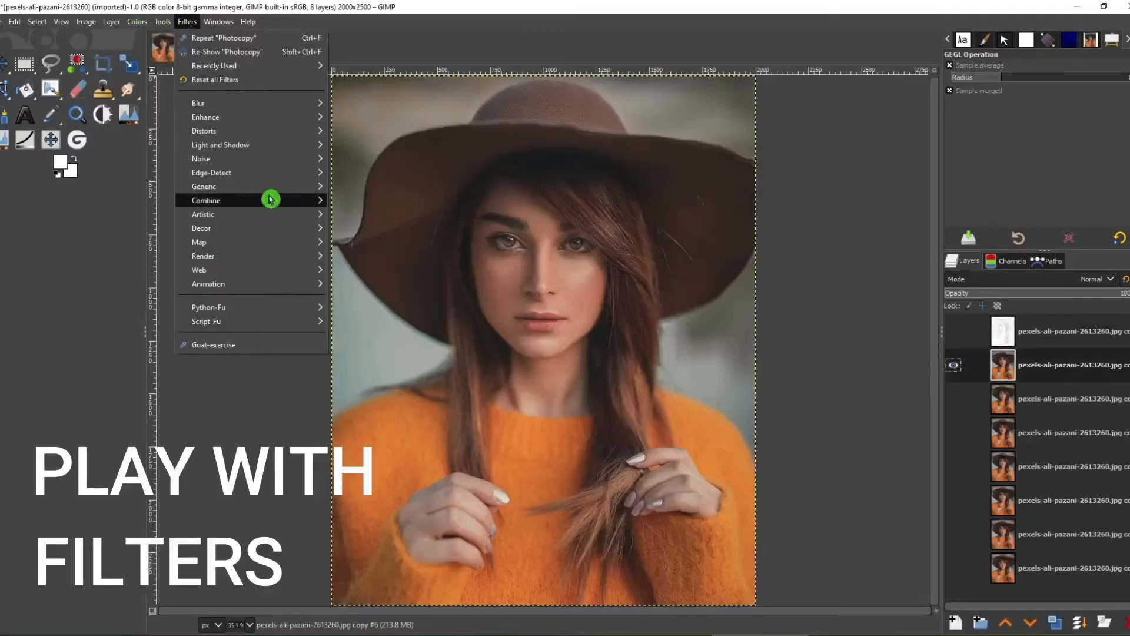
mouse_move(271, 200)
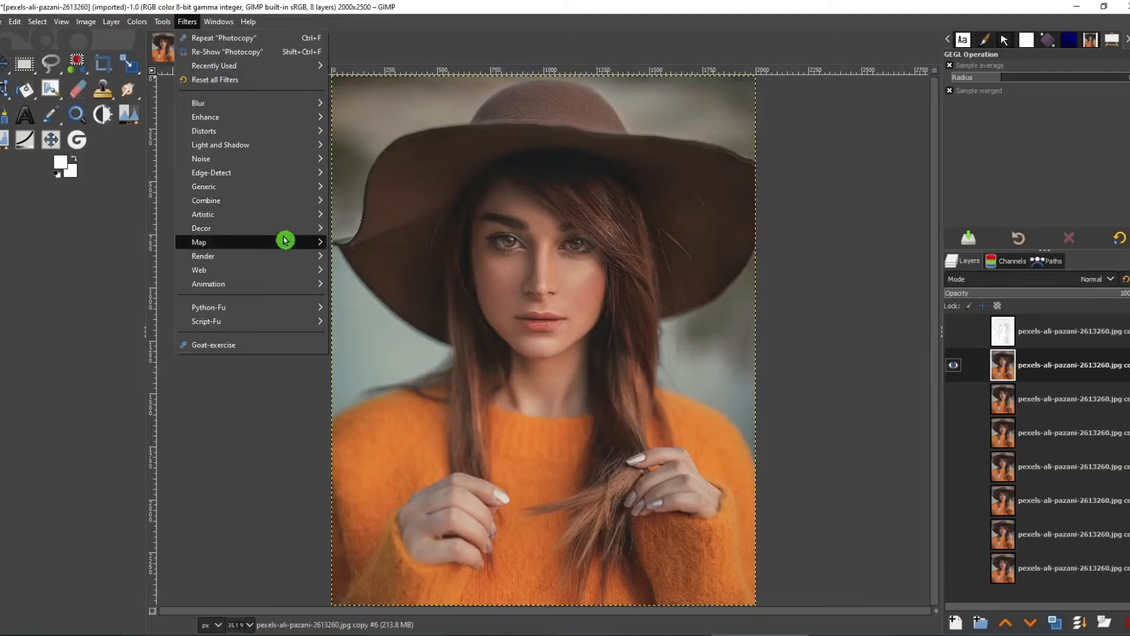
mouse_move(285, 239)
click(376, 283)
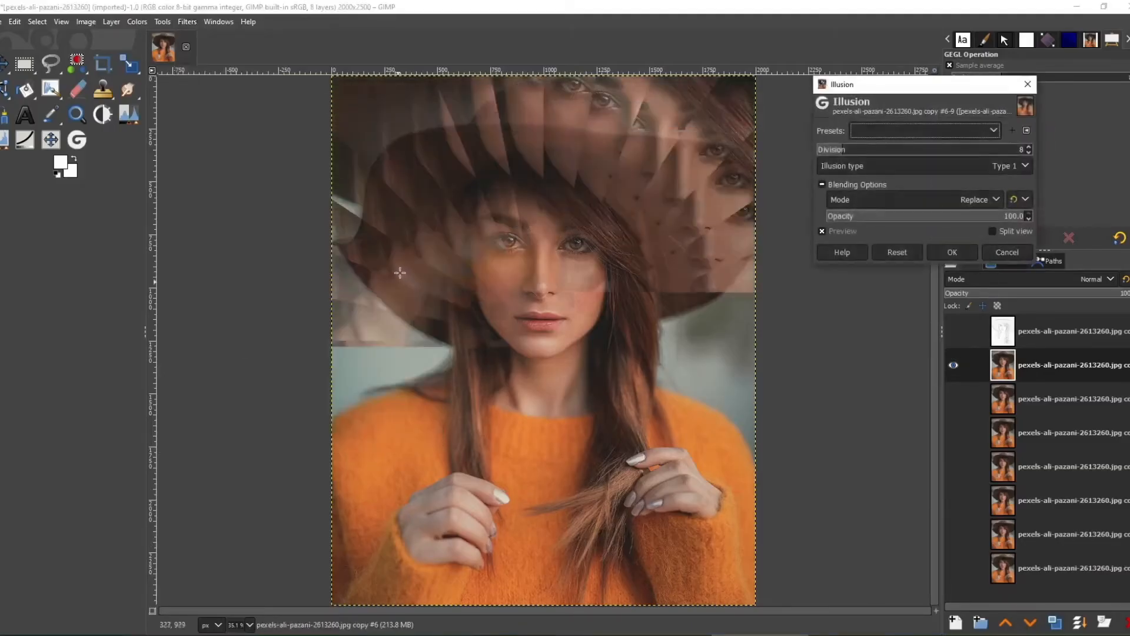
click(994, 252)
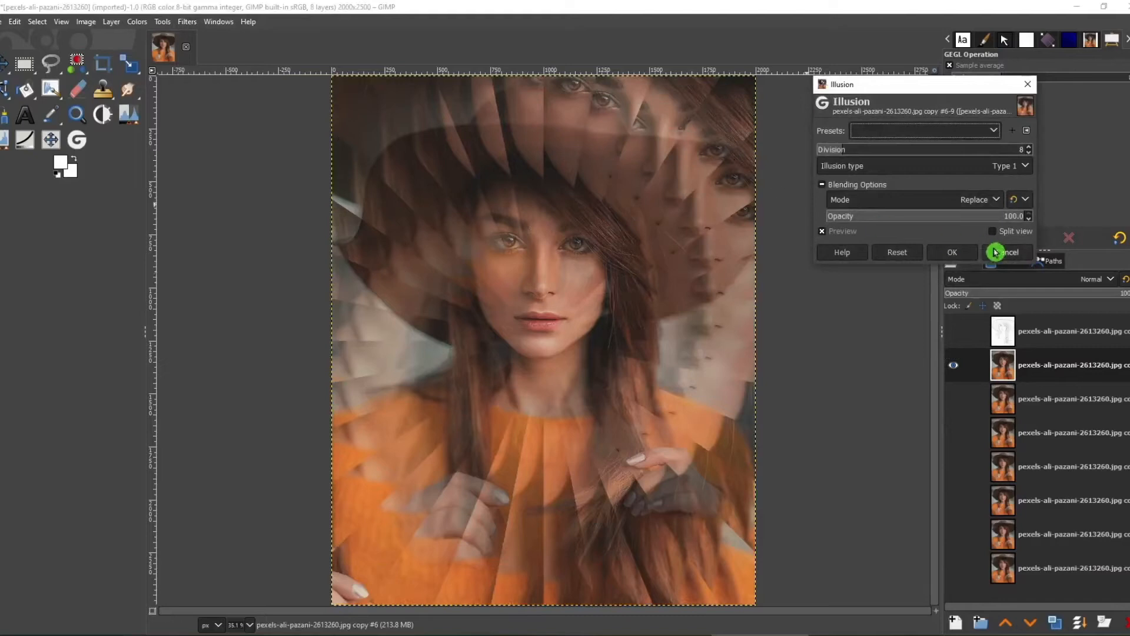
- Apply the Glass Tile filter with tile width and height 35 to the visible portrait copy, and show only the copy below it
mouse_move(255, 215)
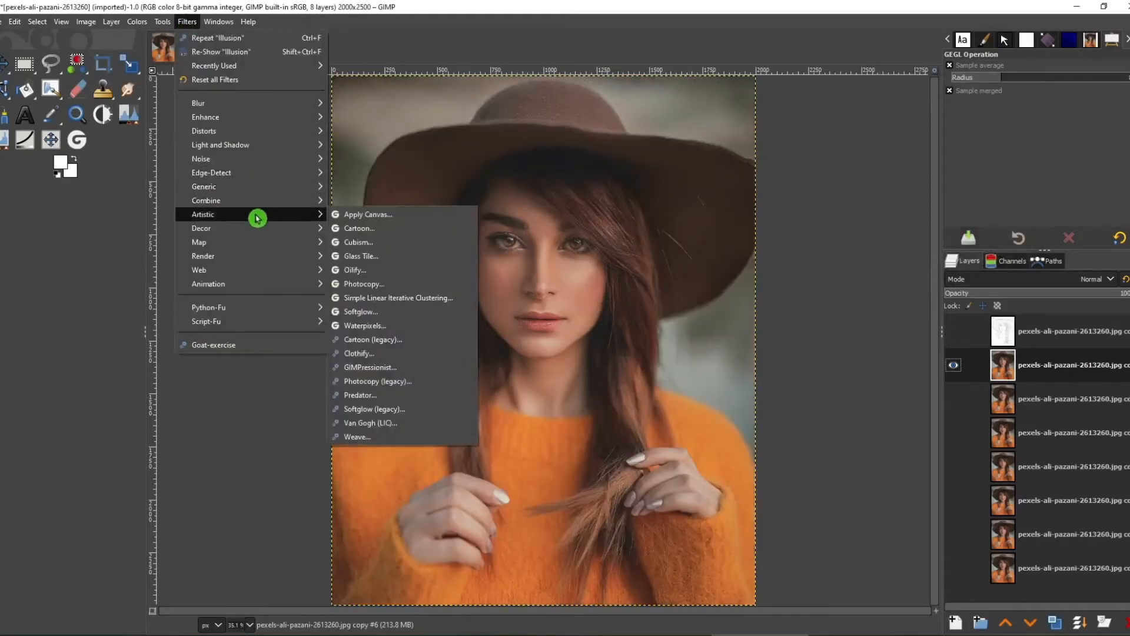
click(429, 269)
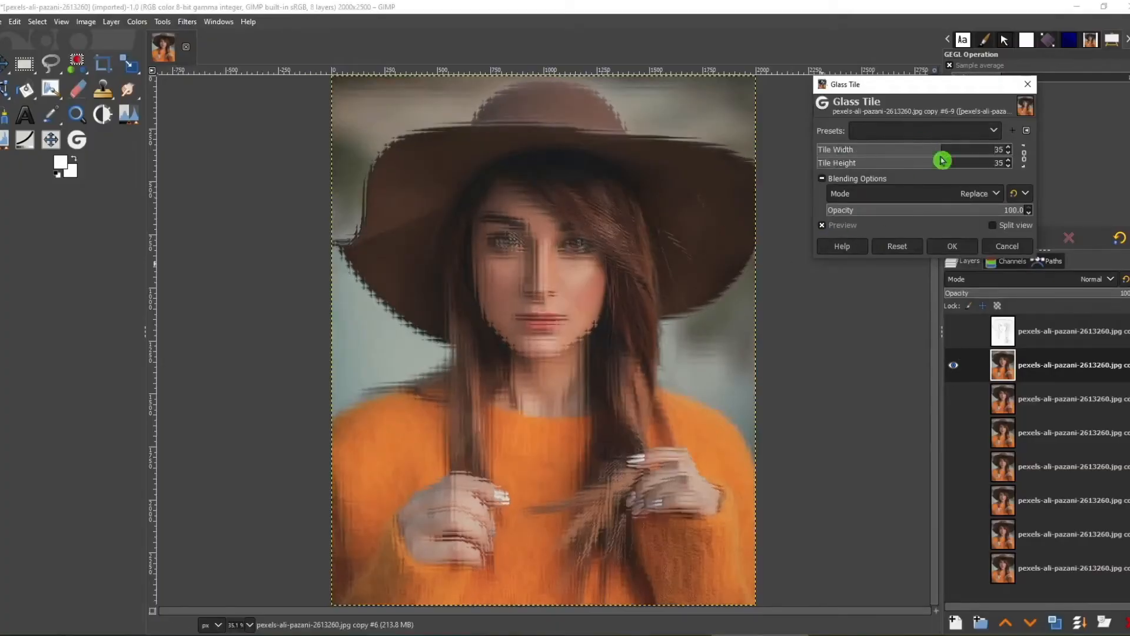
click(955, 246)
click(953, 365)
click(954, 399)
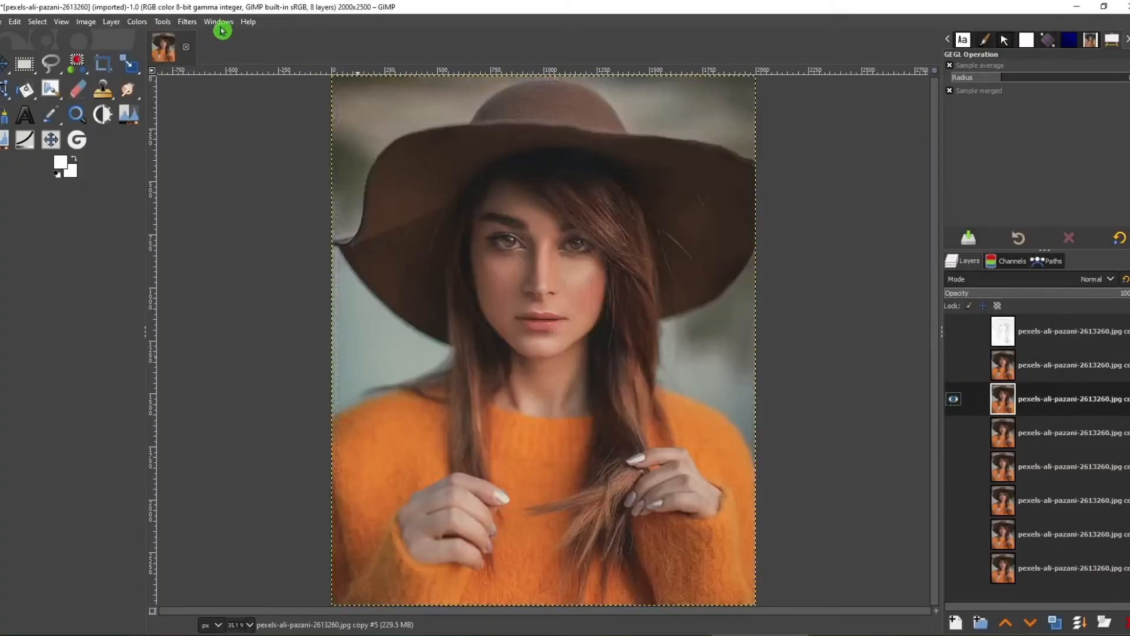
- Add a 12-pixel border with a newly picked colour around the image, and apply Glass Tile with 25 by 25 tiles to the border layer
click(187, 21)
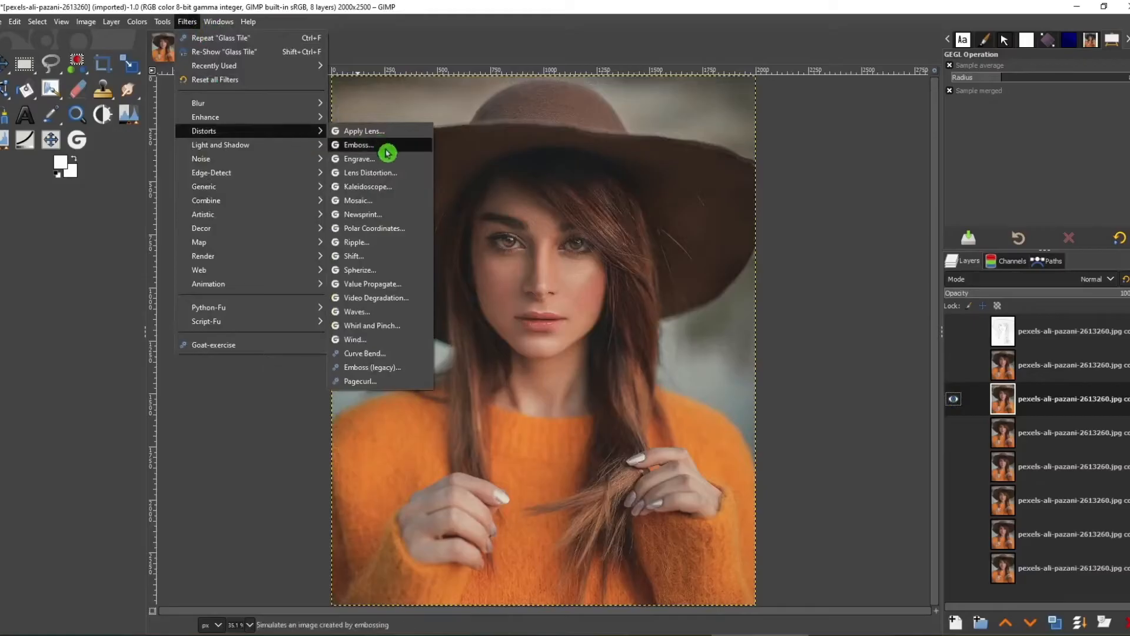
mouse_move(299, 233)
click(365, 242)
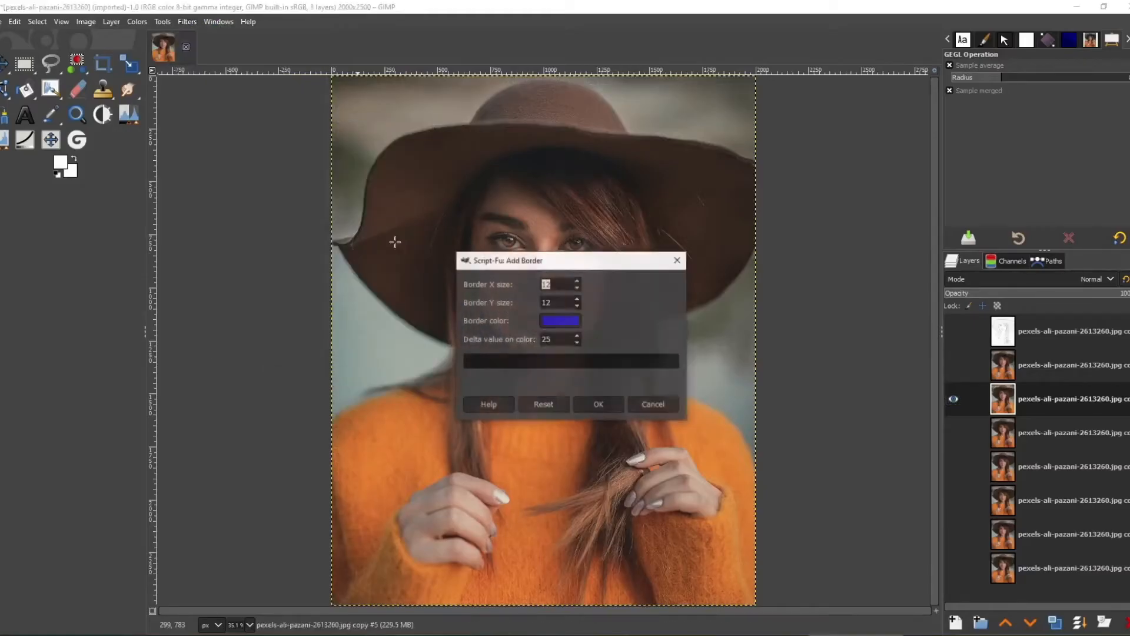
click(557, 323)
click(607, 433)
click(610, 406)
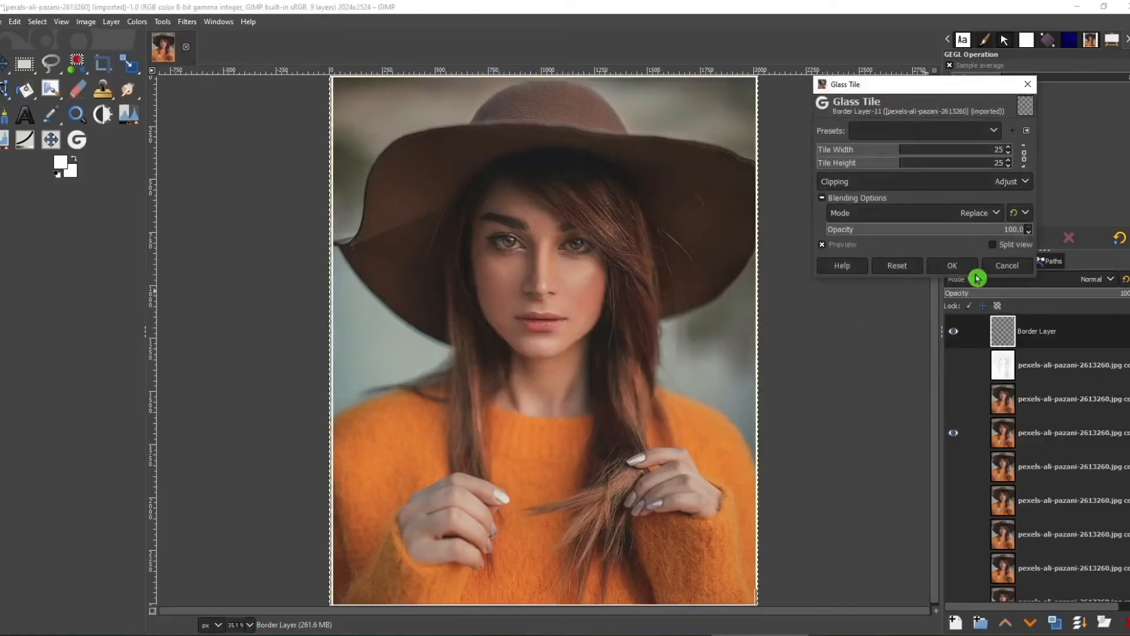
click(974, 271)
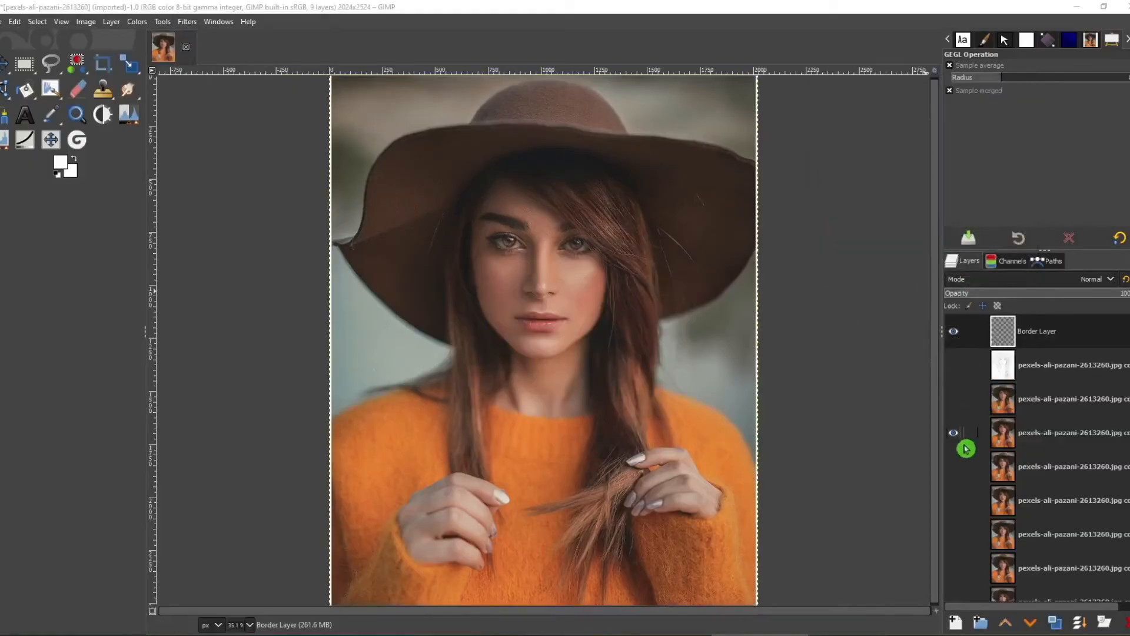
- Show only the next portrait copy down and apply Old Photo to a working copy with defocus, sepia and a border size of 20
click(954, 433)
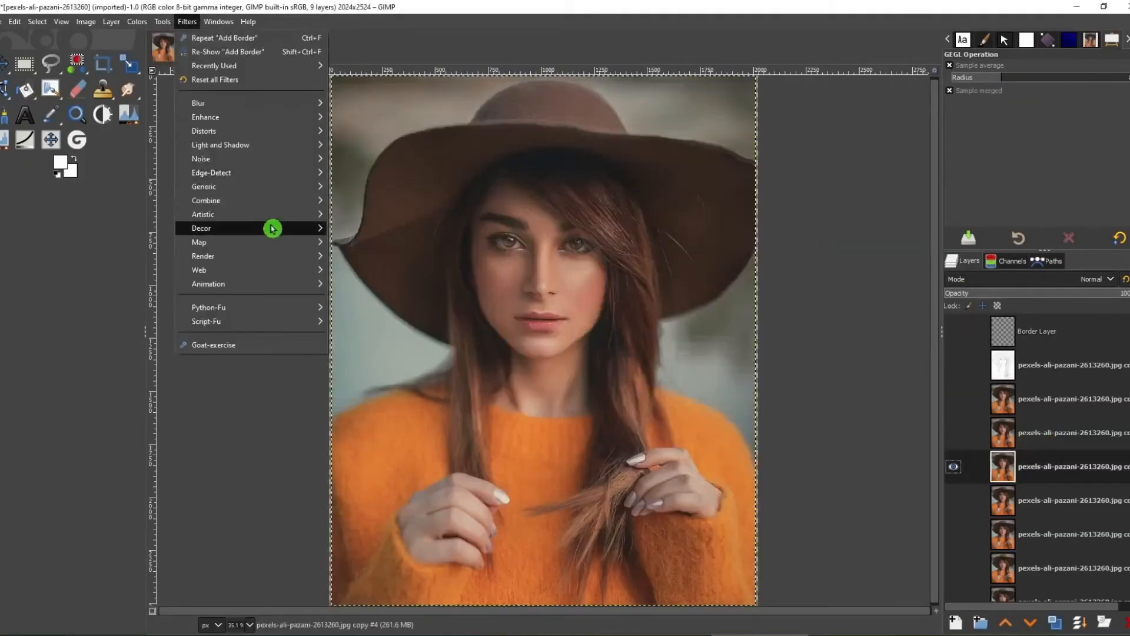
mouse_move(270, 228)
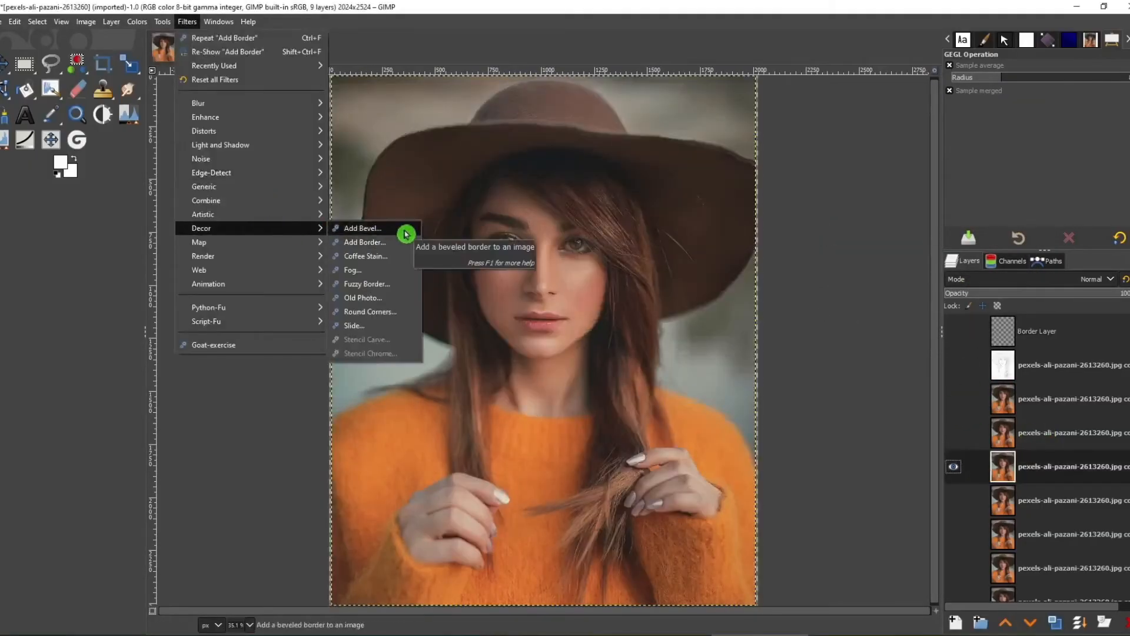
click(394, 299)
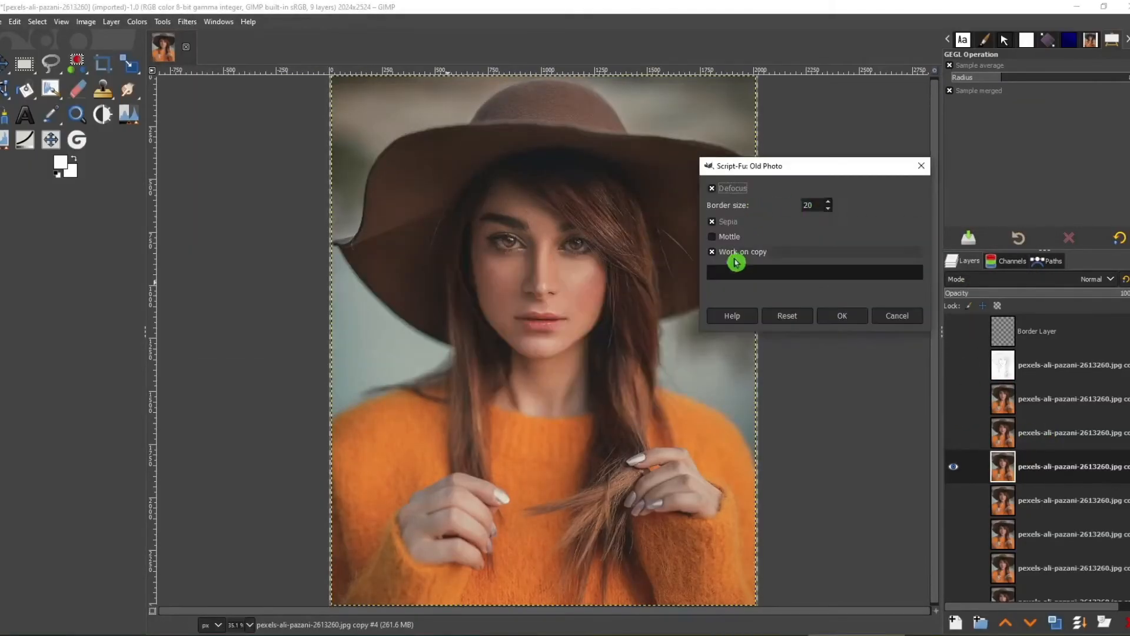
click(842, 315)
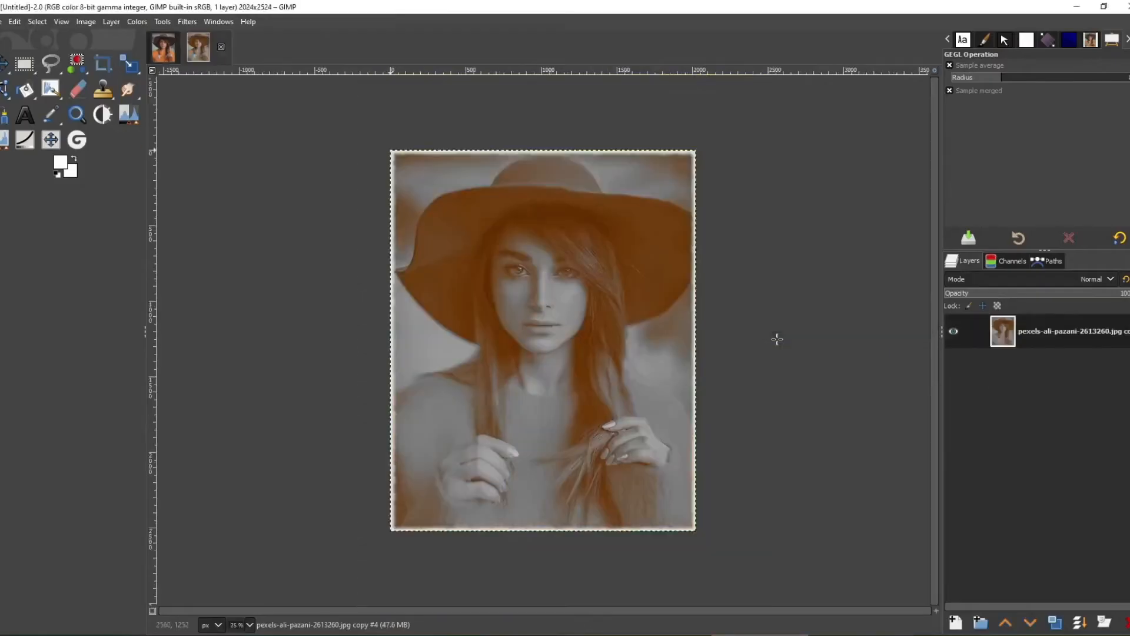
click(1048, 352)
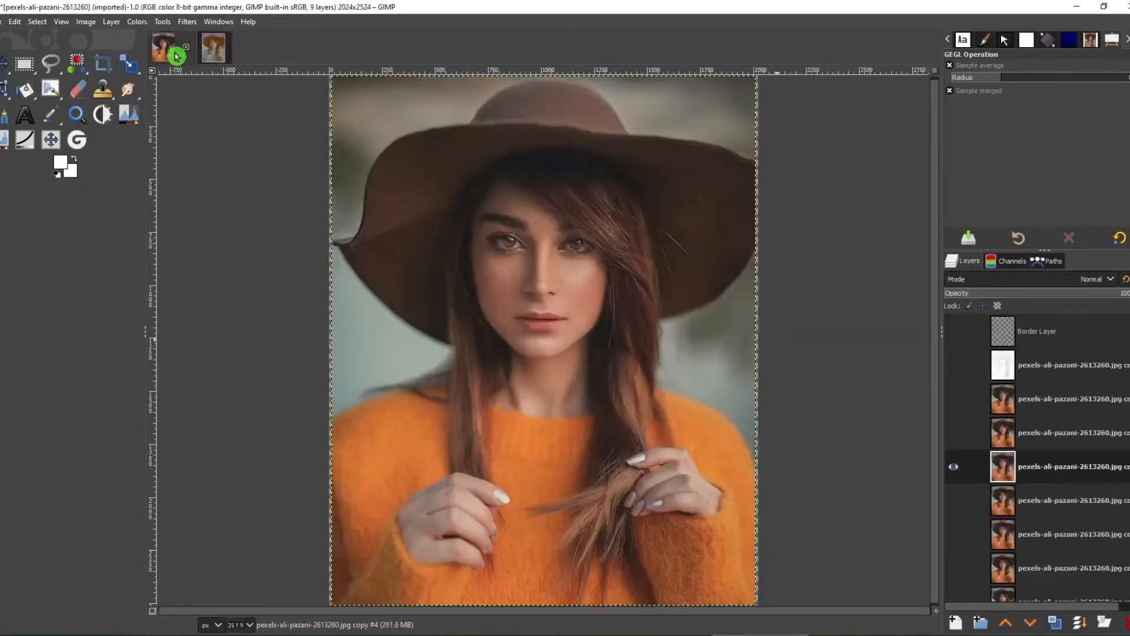
- Start Oilify on the visible portrait copy in the original image with mask radius 15, exponent 14 and 72 intensities
click(1069, 465)
click(188, 21)
click(401, 267)
click(868, 224)
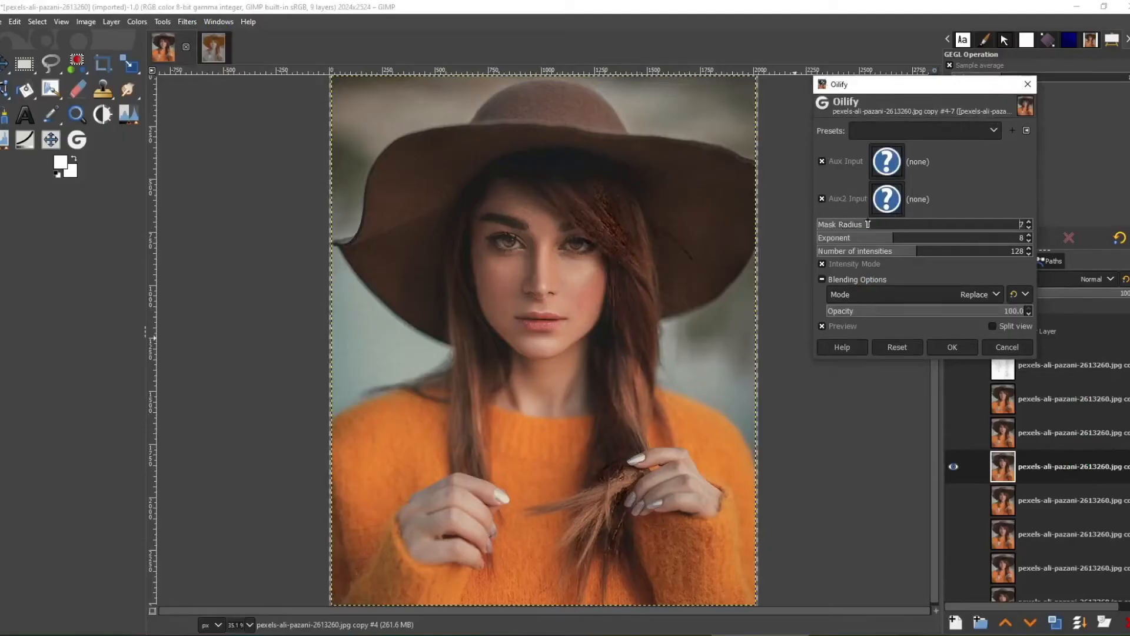
click(870, 250)
click(938, 224)
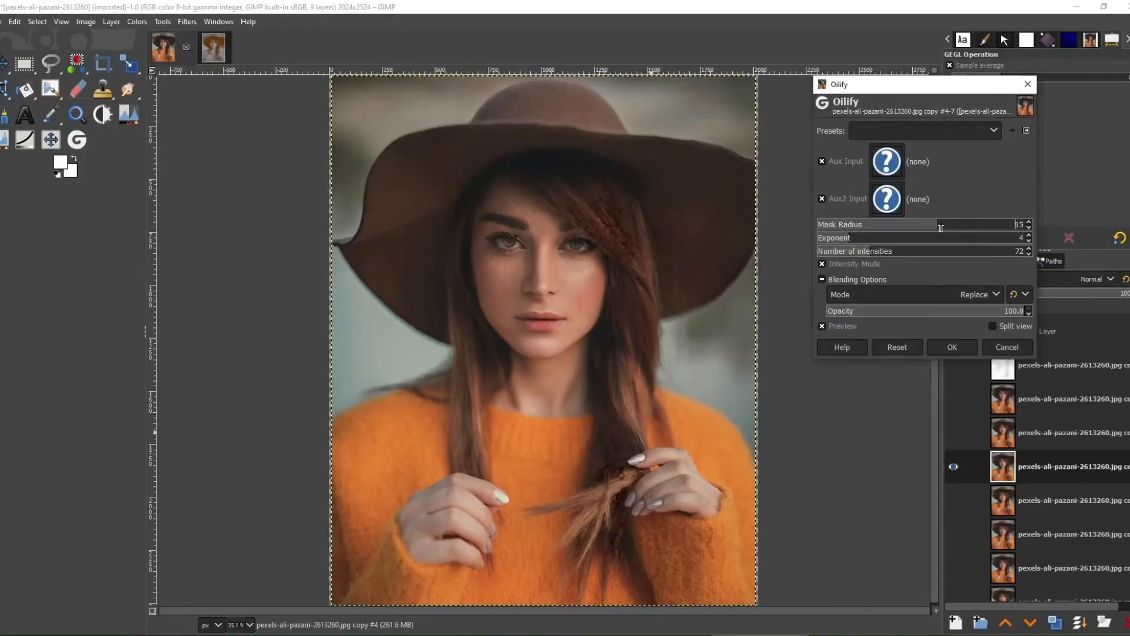
click(959, 238)
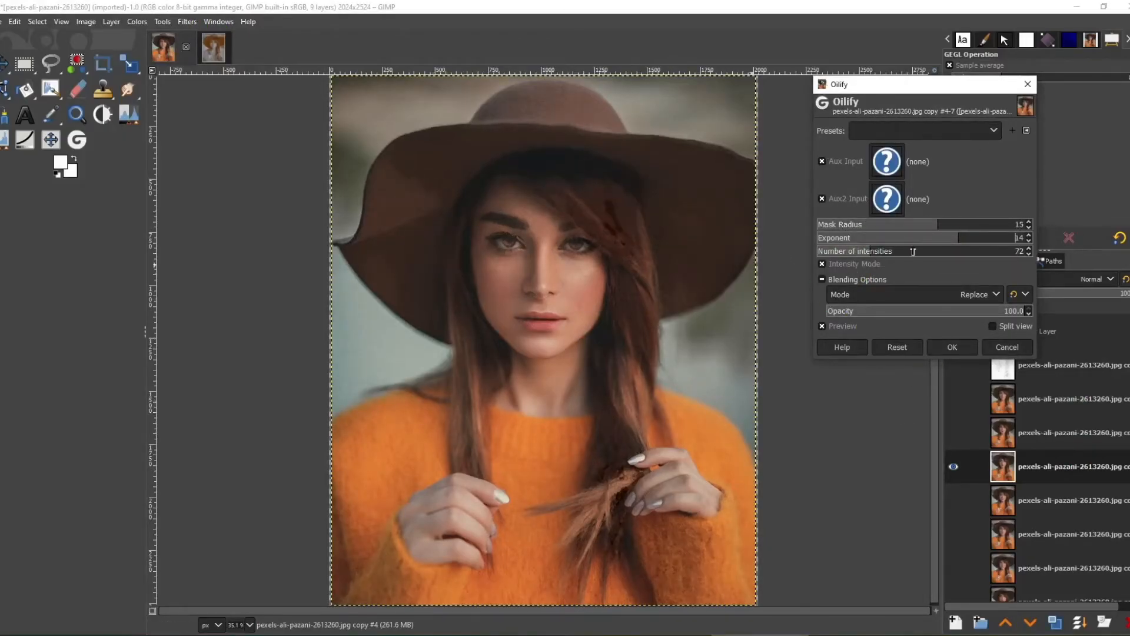
- Choose a portrait copy from the layered image as Oilify's first auxiliary input
click(887, 162)
click(736, 247)
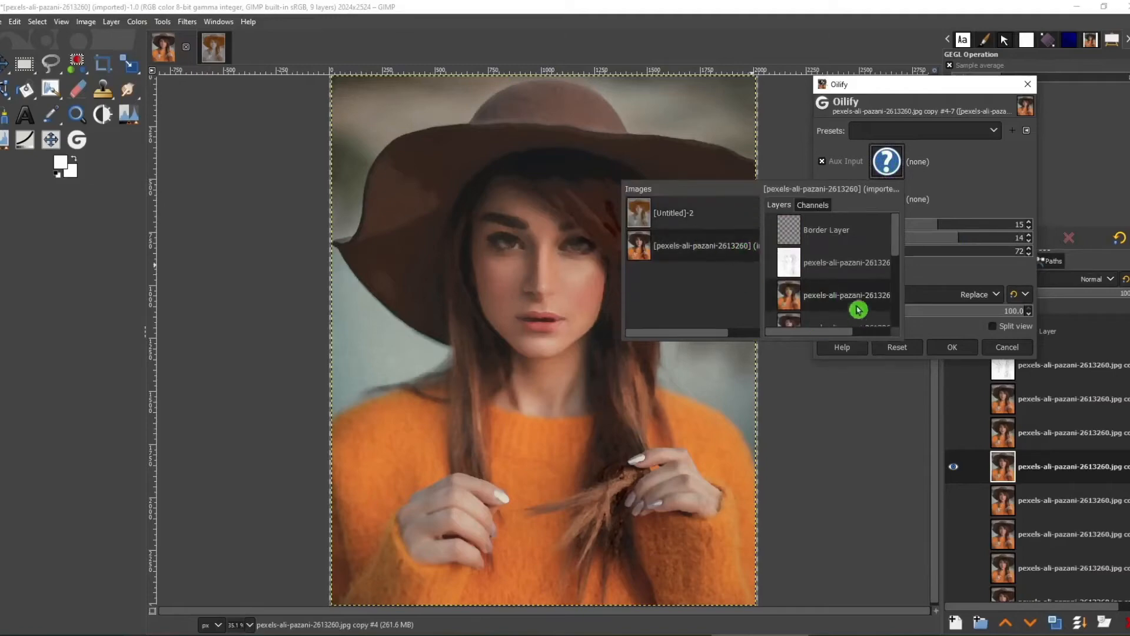
click(857, 309)
- Start the Neon edge-detect filter on the visible portrait copy with radius about 3.576 and intensity about 0.593
click(196, 45)
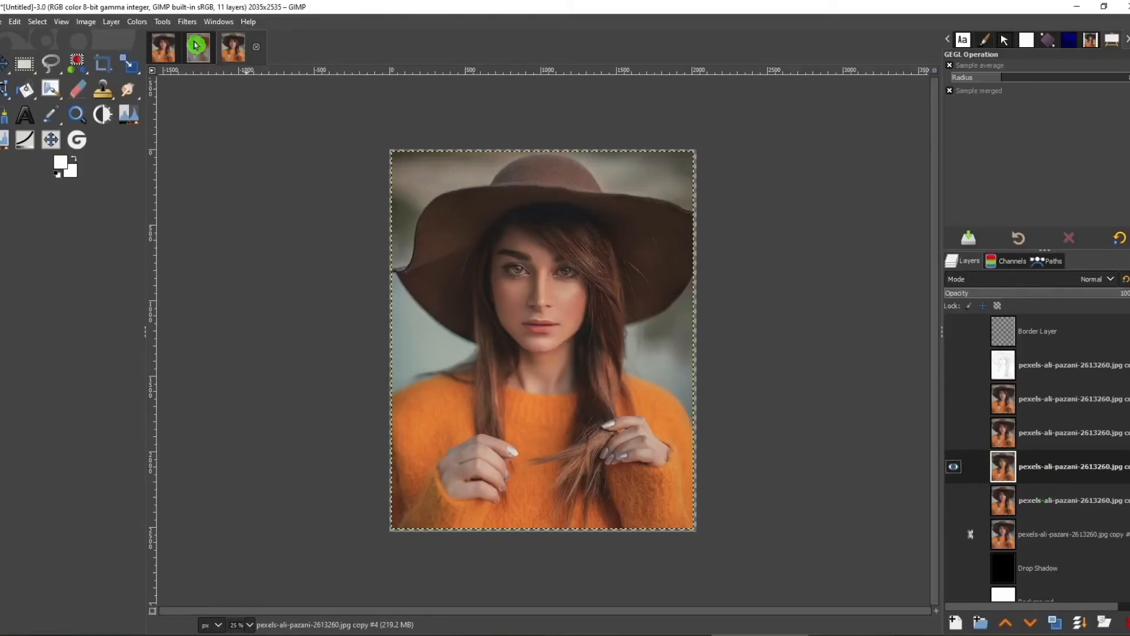
click(187, 21)
mouse_move(274, 178)
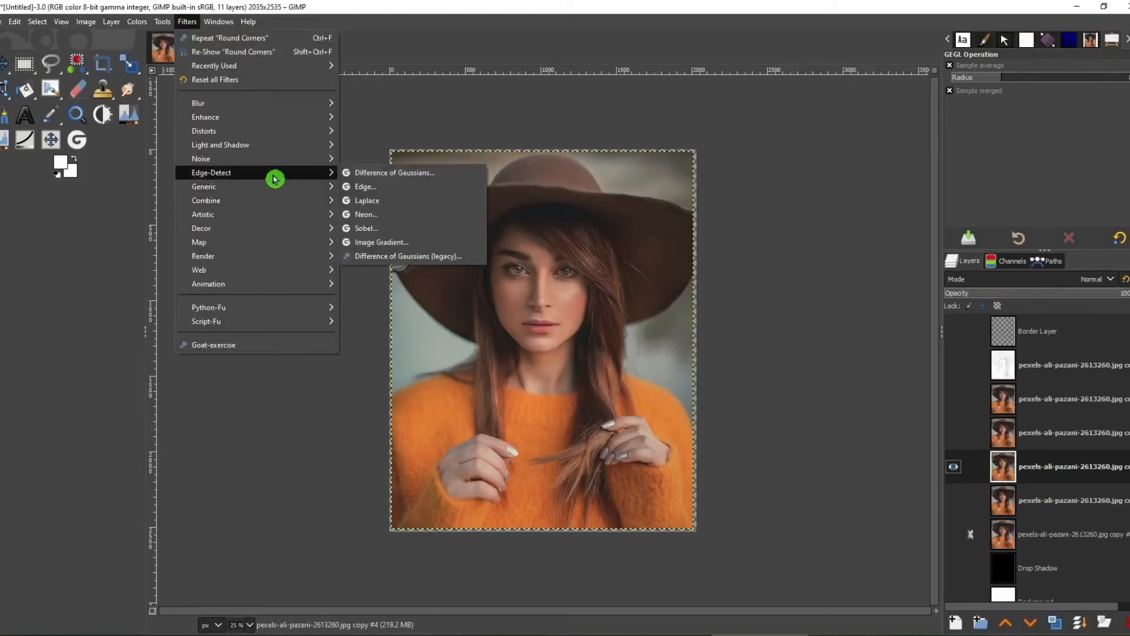
click(366, 215)
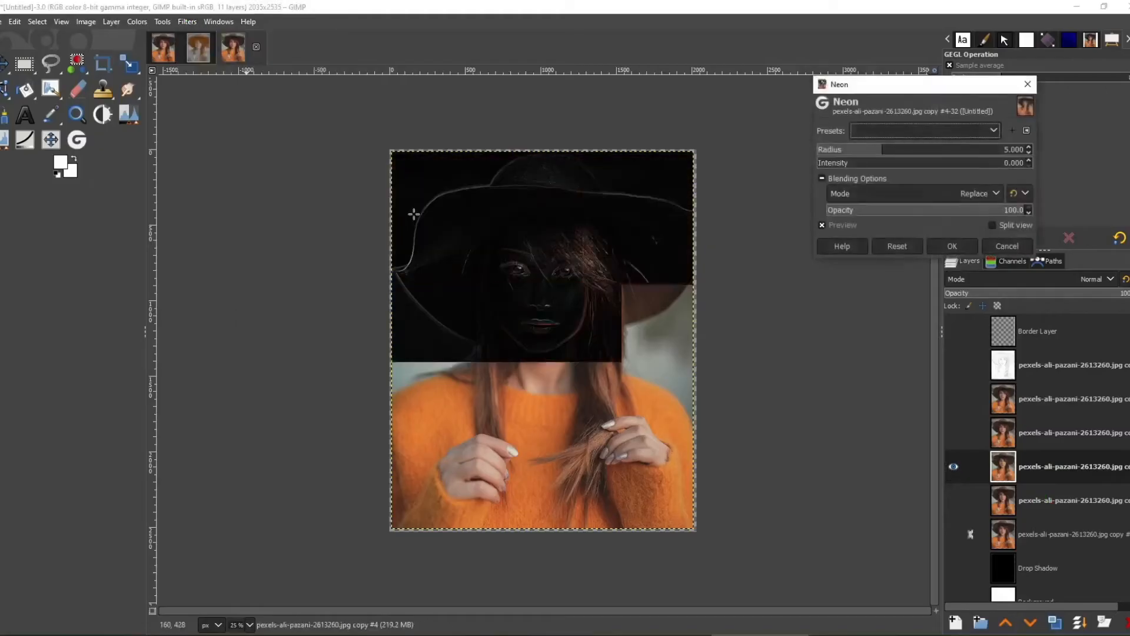
mouse_move(859, 149)
mouse_down()
mouse_move(944, 150)
mouse_move(835, 164)
mouse_move(871, 149)
mouse_move(858, 163)
mouse_up()
click(854, 149)
- Set the Neon effect's opacity to about 72.9 and its blending mode to Screen, and apply it
drag(1012, 210, 973, 207)
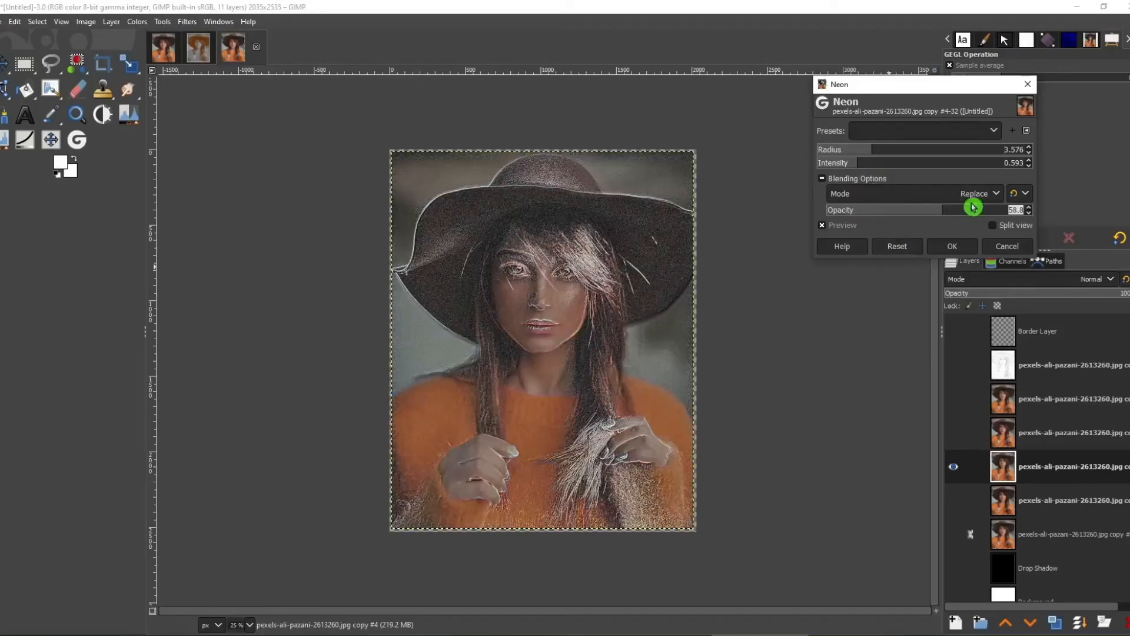
click(973, 207)
click(942, 194)
click(870, 363)
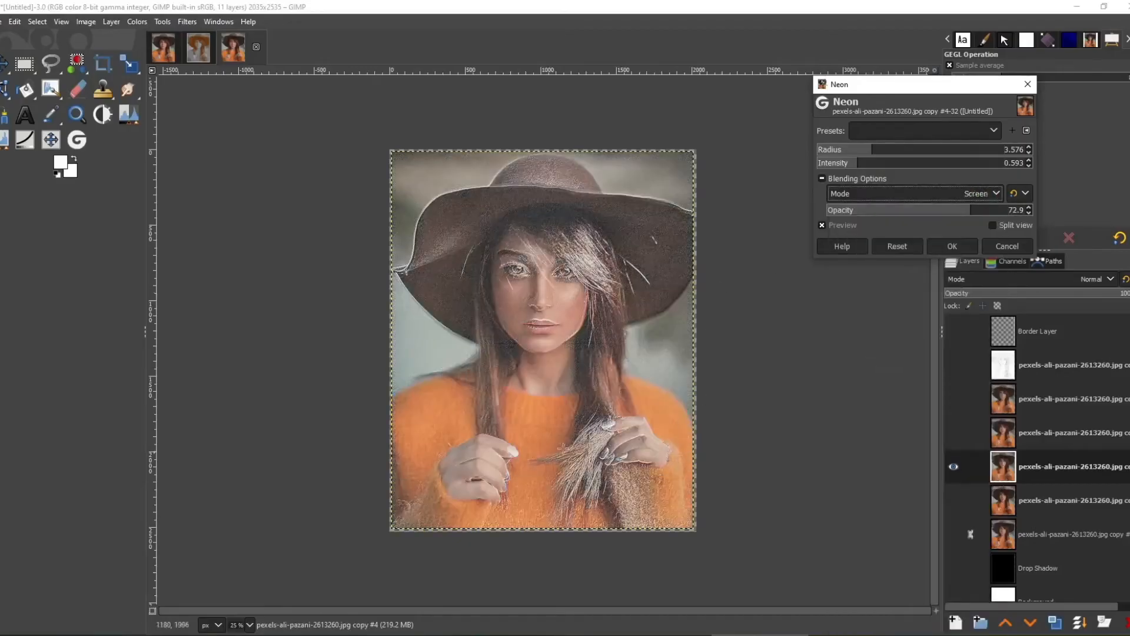
click(952, 246)
- Apply a black circular Vignette with radius about 1.631 and softness about 0.398 to the portrait copy below the Neon one
click(187, 22)
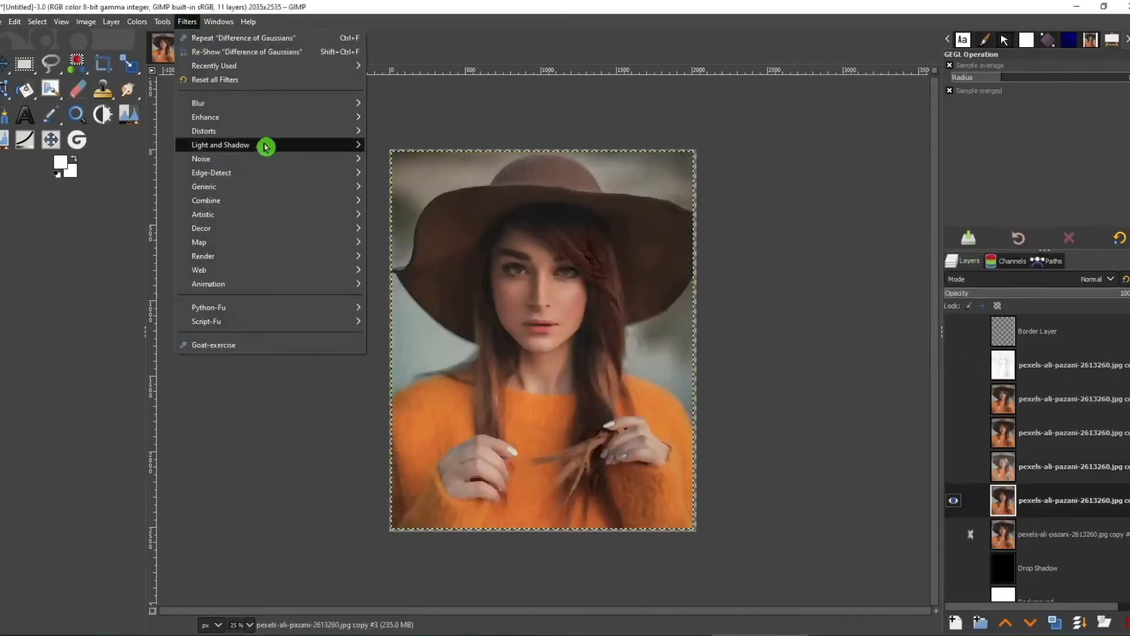
click(272, 159)
mouse_move(271, 144)
click(454, 262)
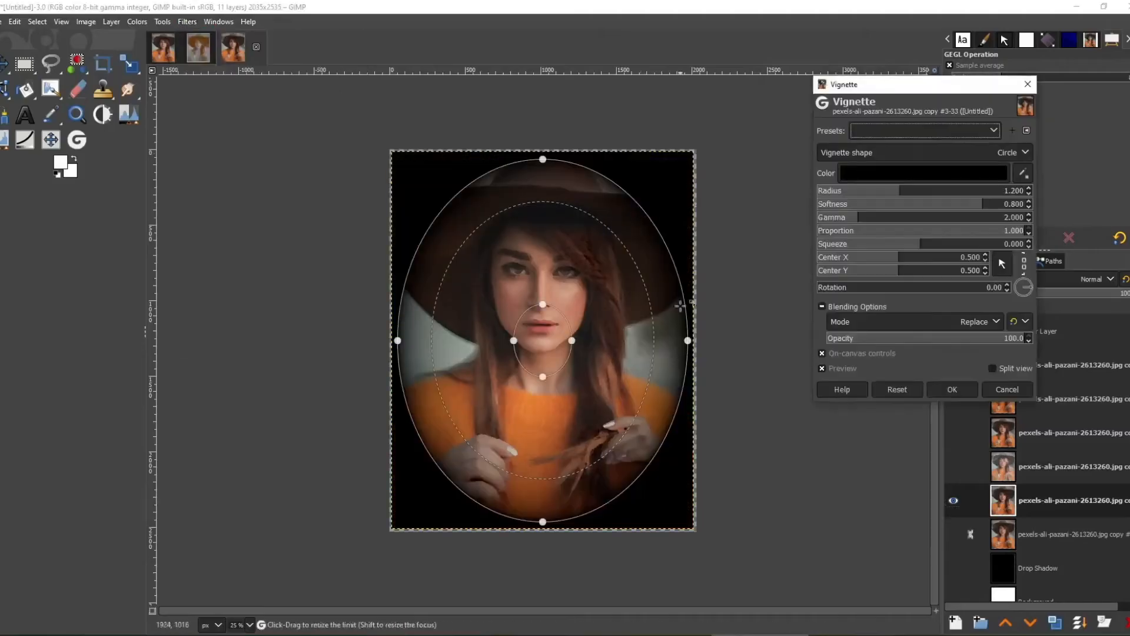
click(923, 173)
click(961, 303)
drag(844, 194, 900, 198)
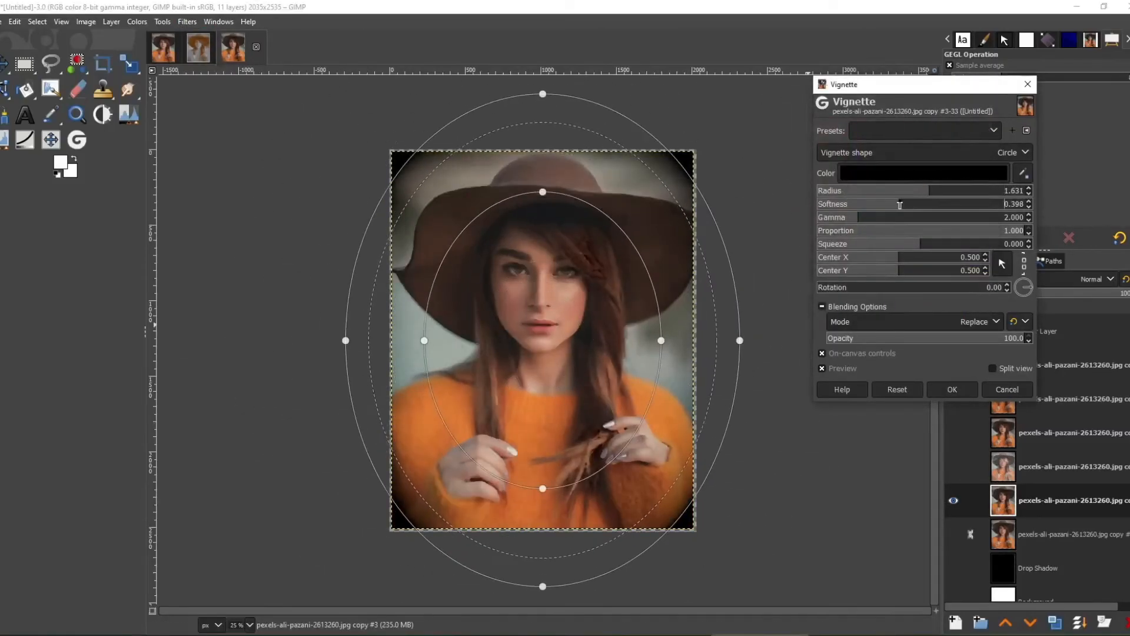
click(952, 389)
- Add an orange Fog layer named Clouds with turbulence 1.0 and opacity 100 to the vignetted portrait
click(187, 21)
mouse_move(255, 232)
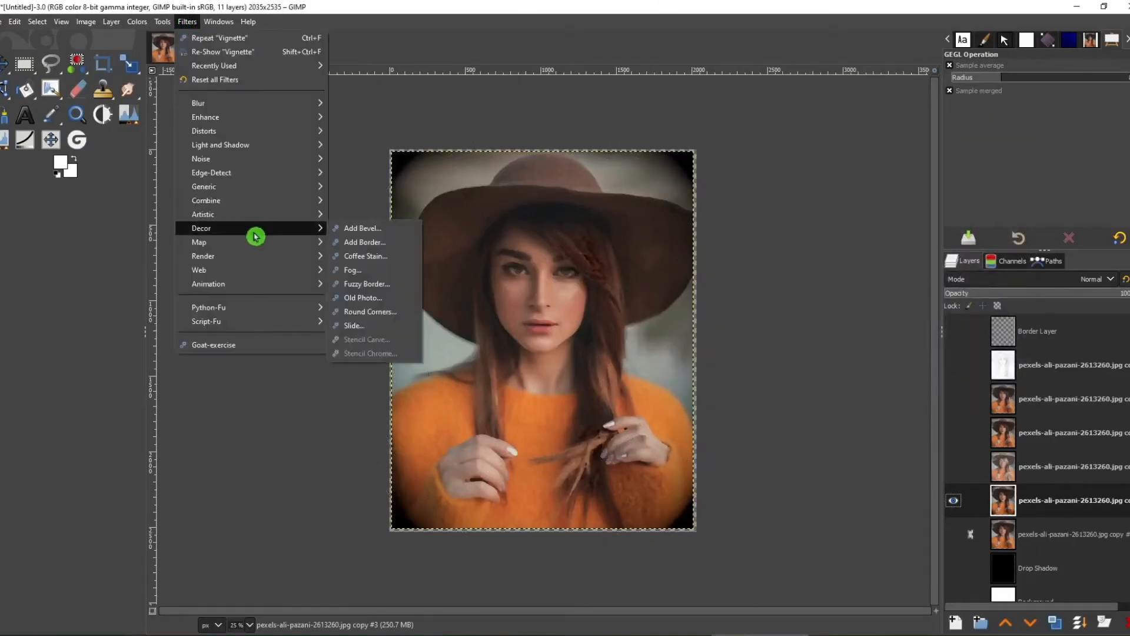
click(356, 323)
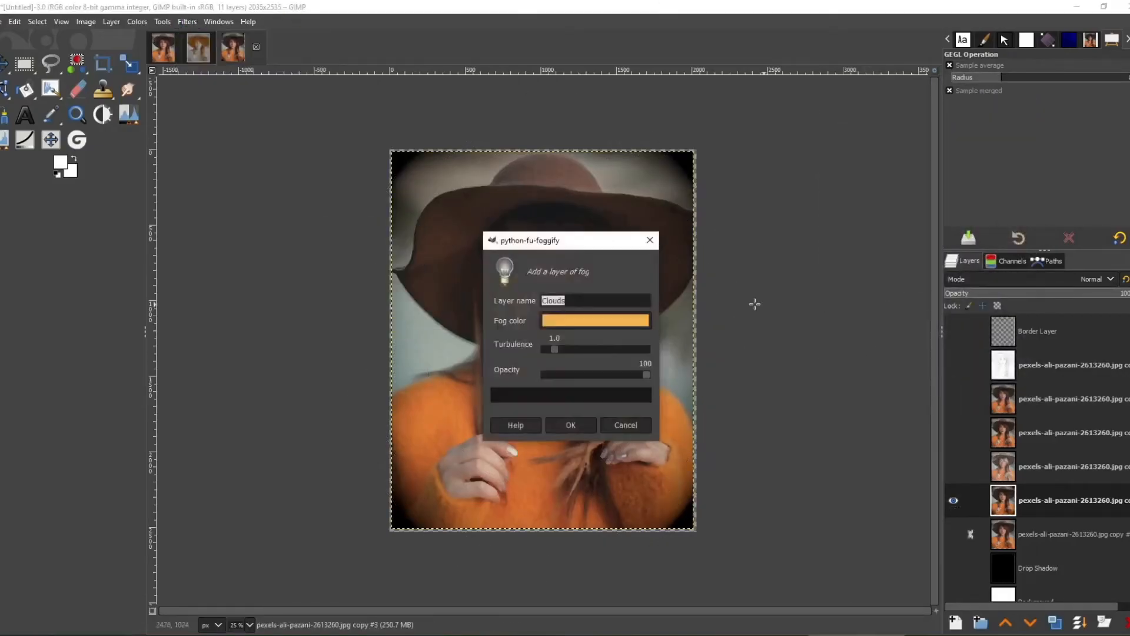
key(Return)
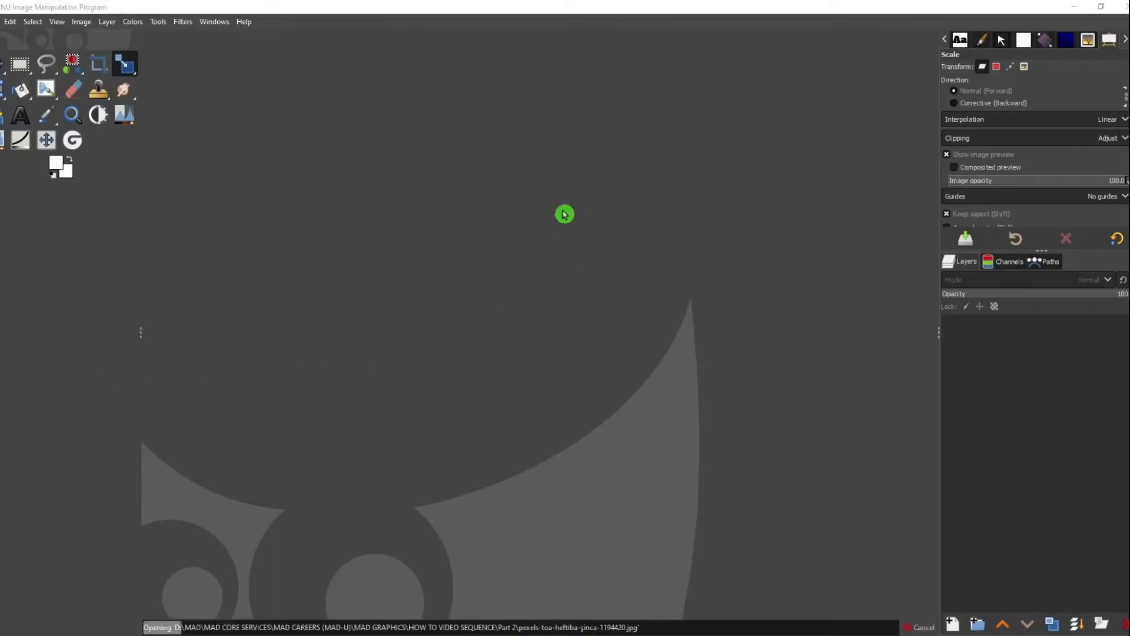
- Hide the bear mural layer and scale the boy cutout layer to about 2452 × 2452 px
click(294, 238)
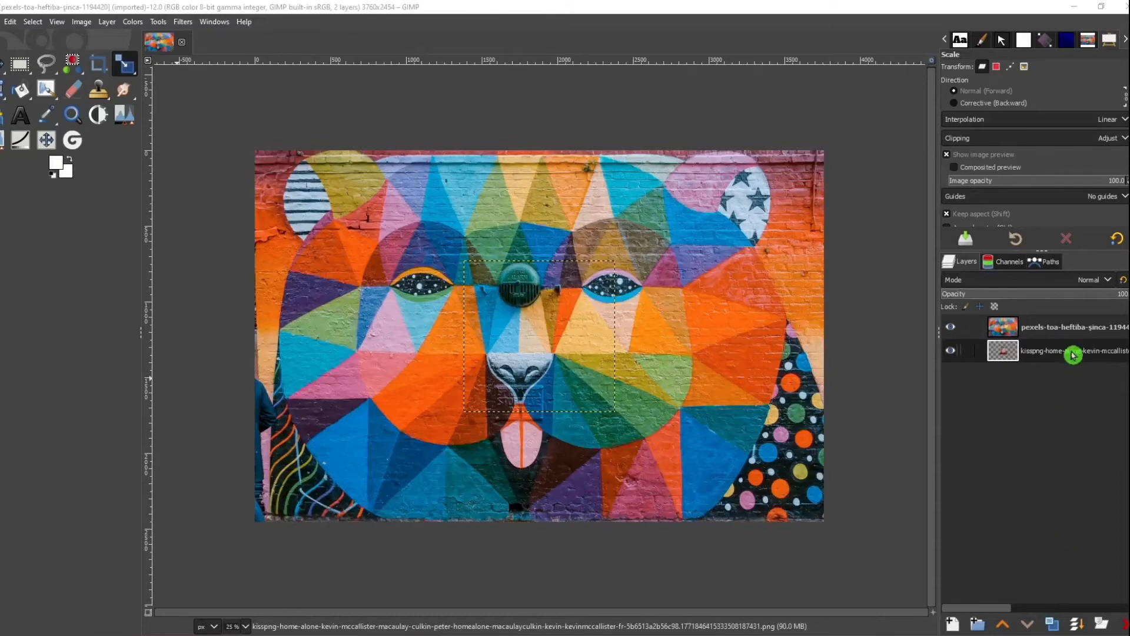
click(950, 327)
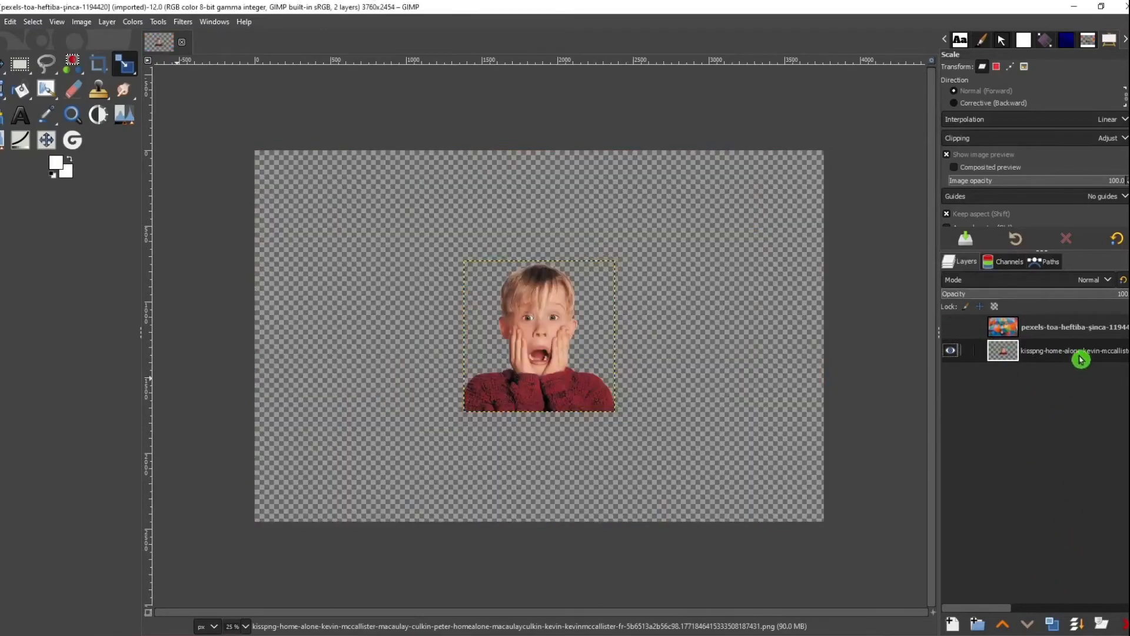
key(shift+s)
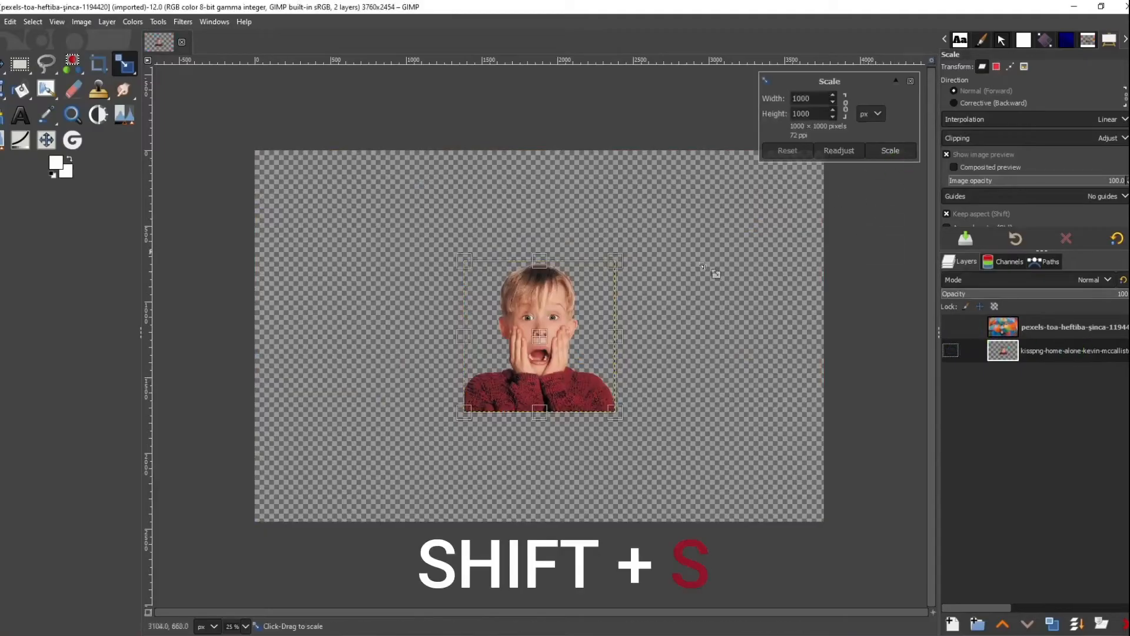
drag(615, 261, 800, 10)
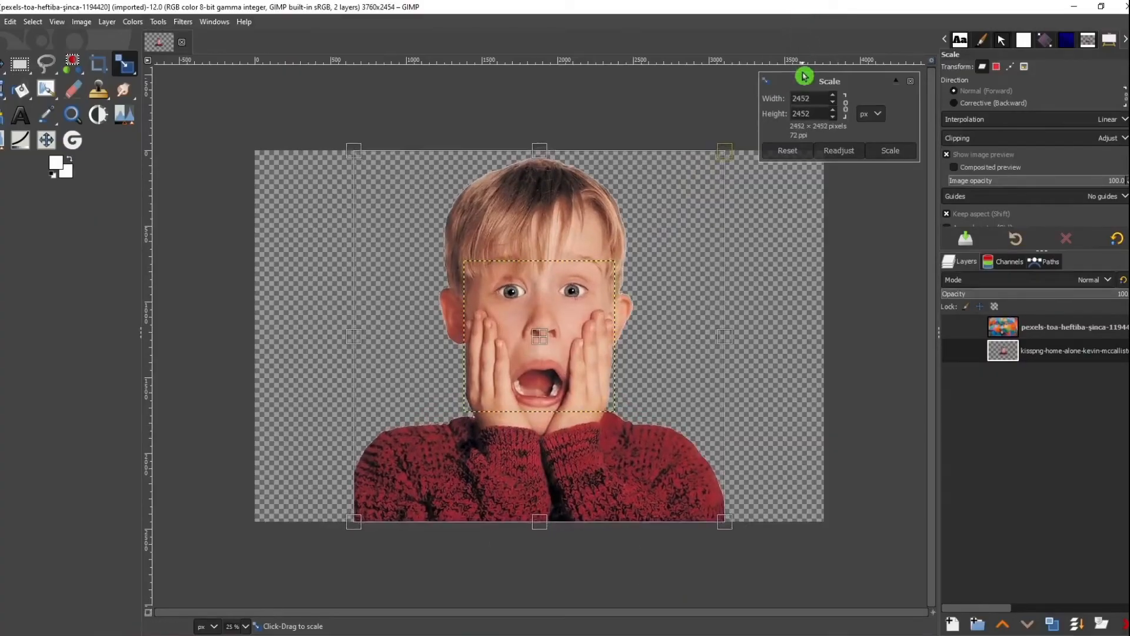
click(891, 152)
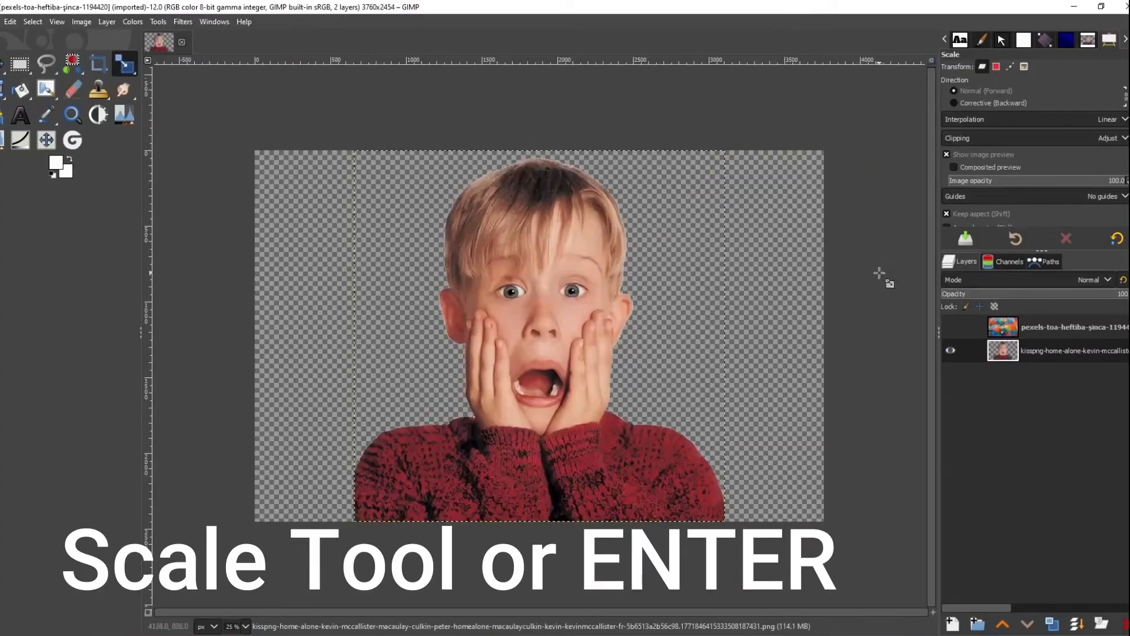
- Show the bear mural layer above the boy cutout and set its blend mode to Overlay
click(950, 327)
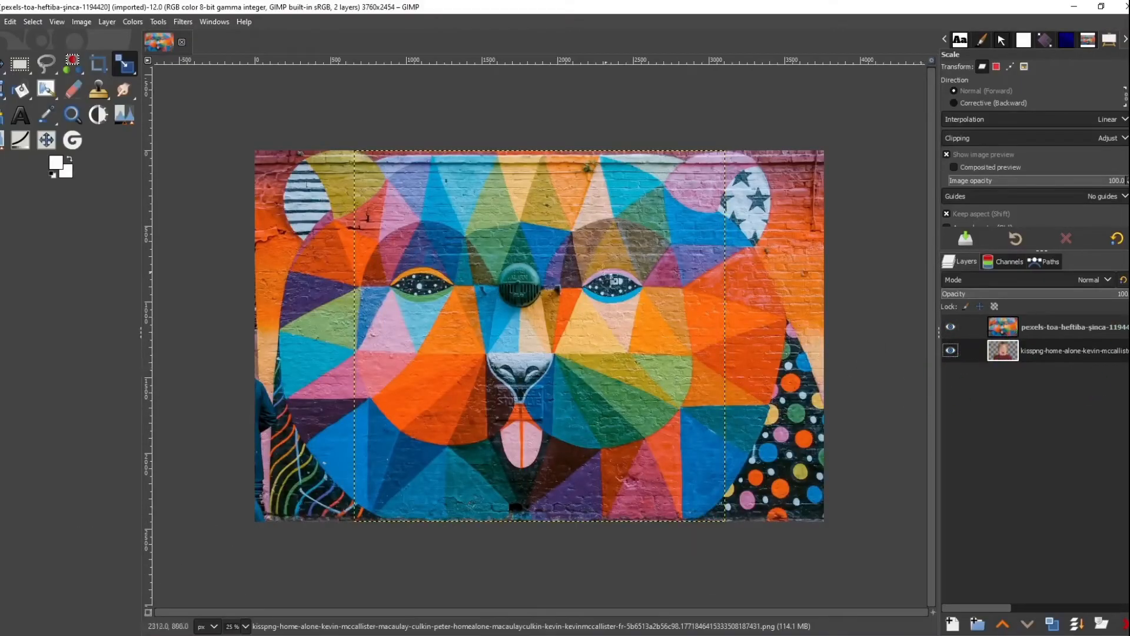
click(950, 326)
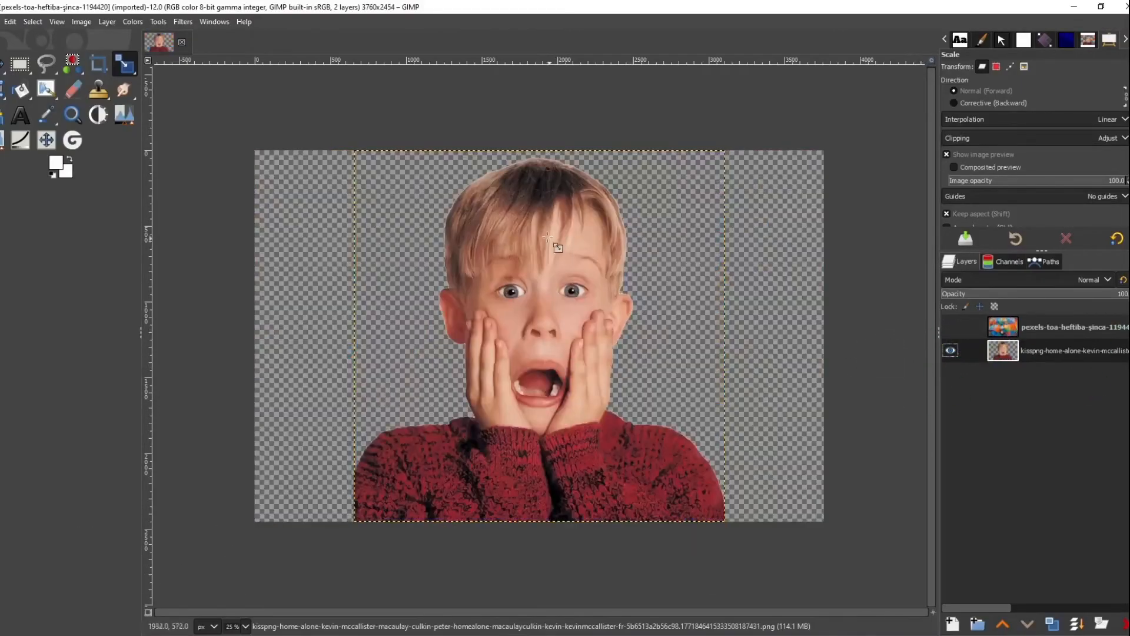
click(950, 327)
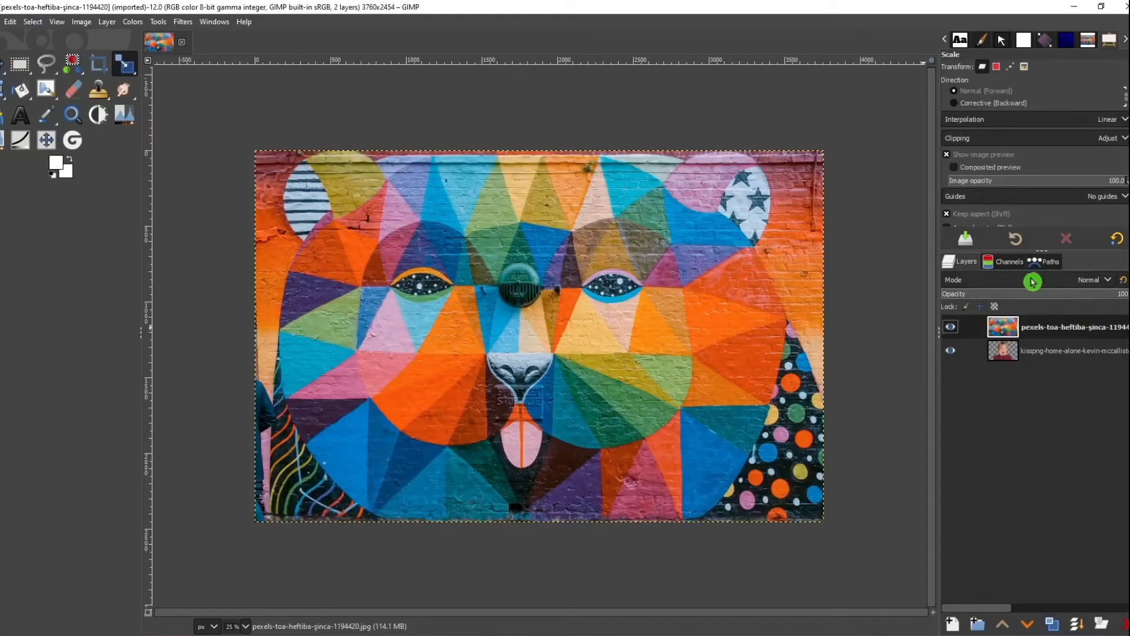
click(1113, 281)
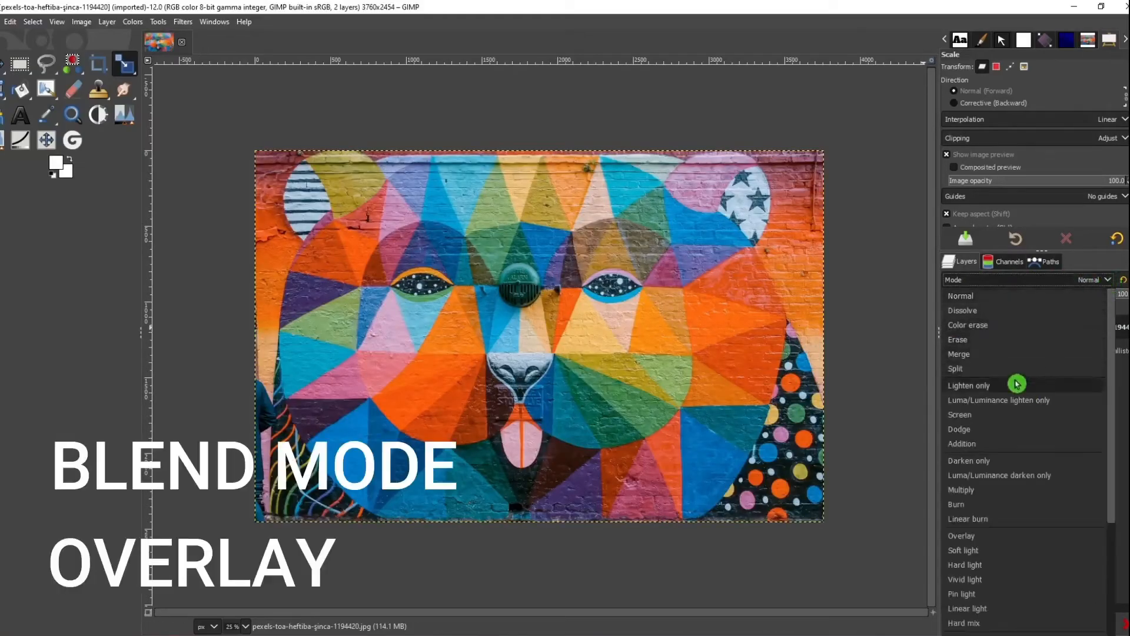
click(992, 536)
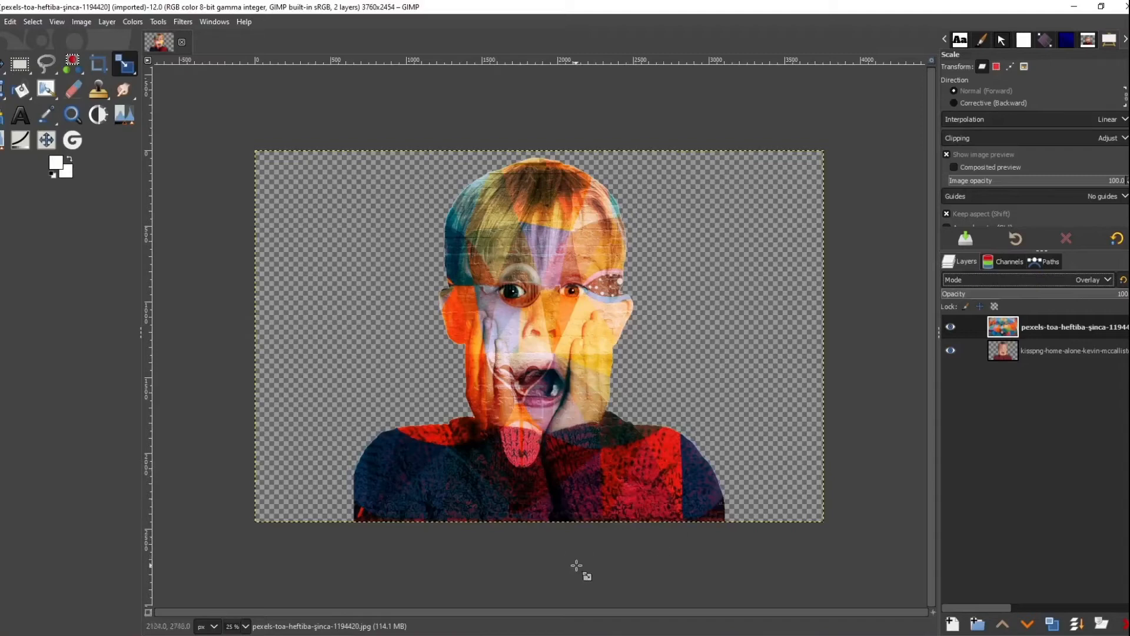
- Return the mural layer's blend mode to Normal and hide the boy cutout layer
click(1057, 336)
click(1112, 280)
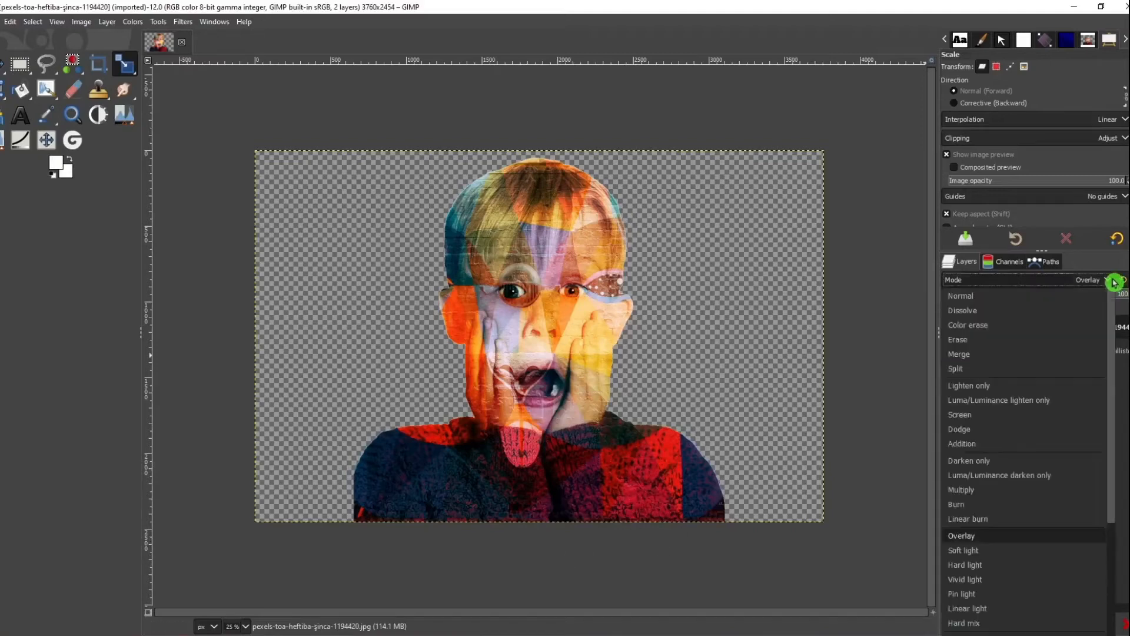
click(1069, 292)
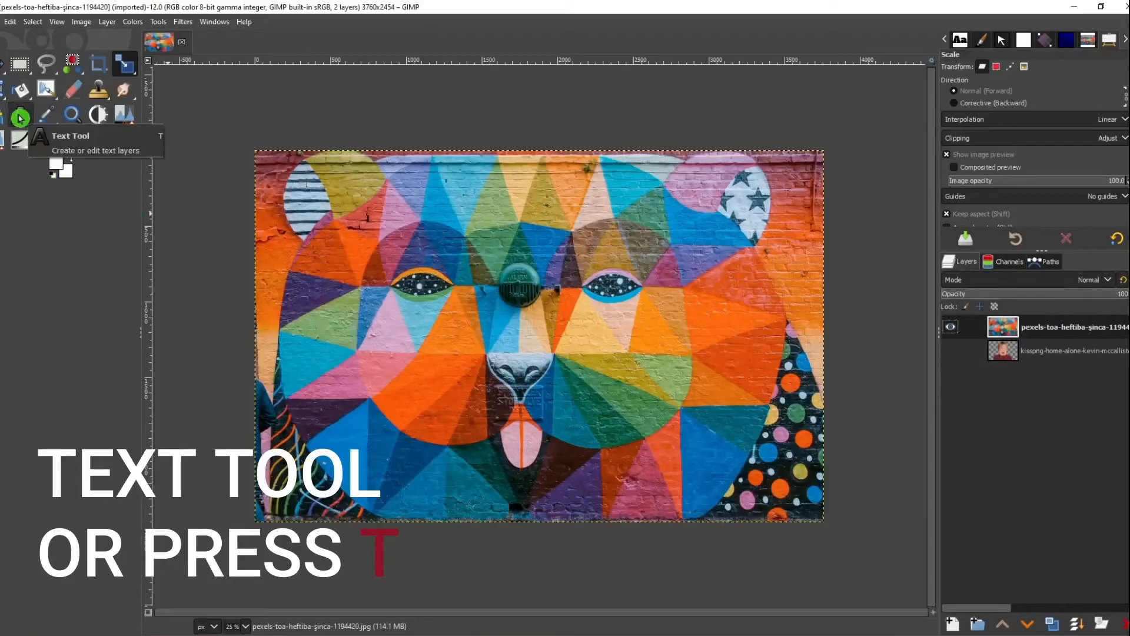
- Add a text box across the middle of the mural reading HOME ALONE on two lines, with a text size of 300 px
click(20, 118)
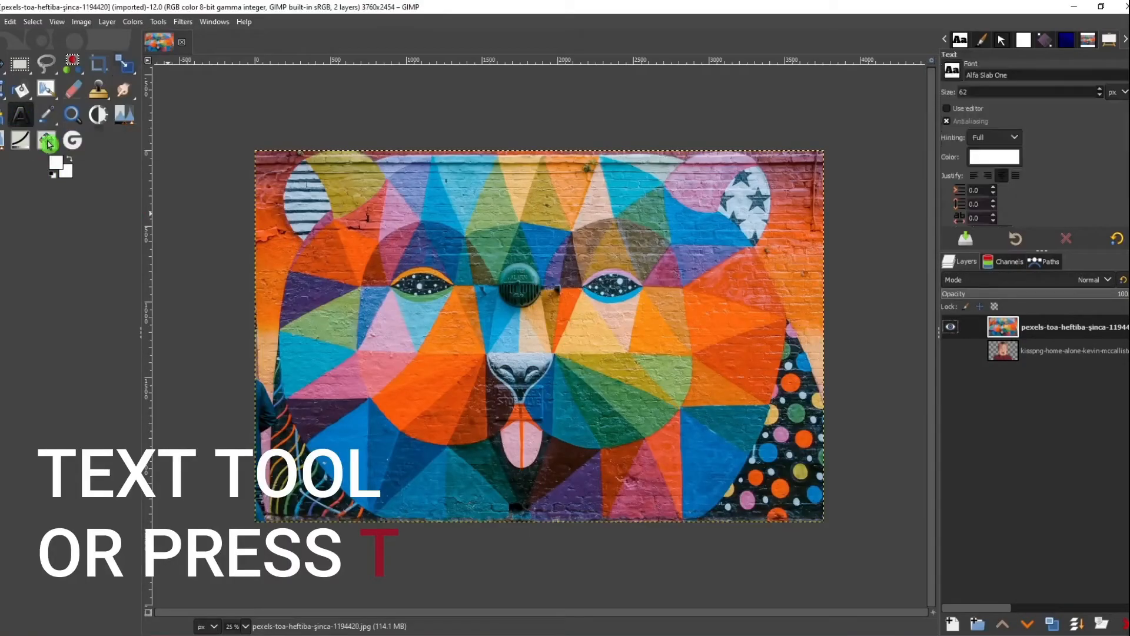
drag(369, 224, 747, 372)
text(HOME)
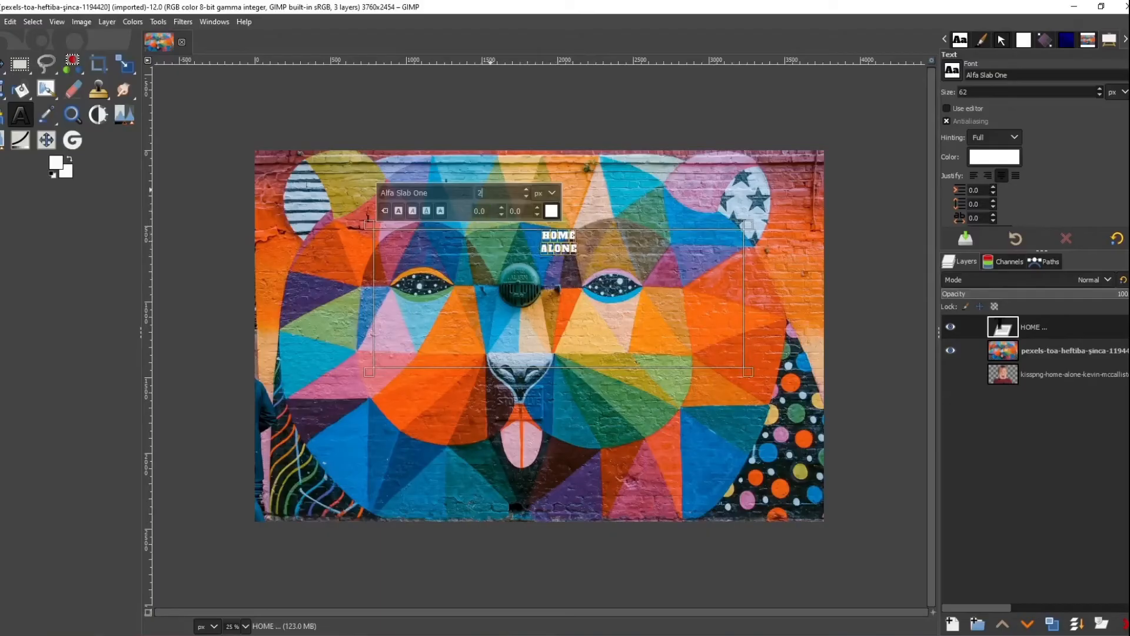
key(Return)
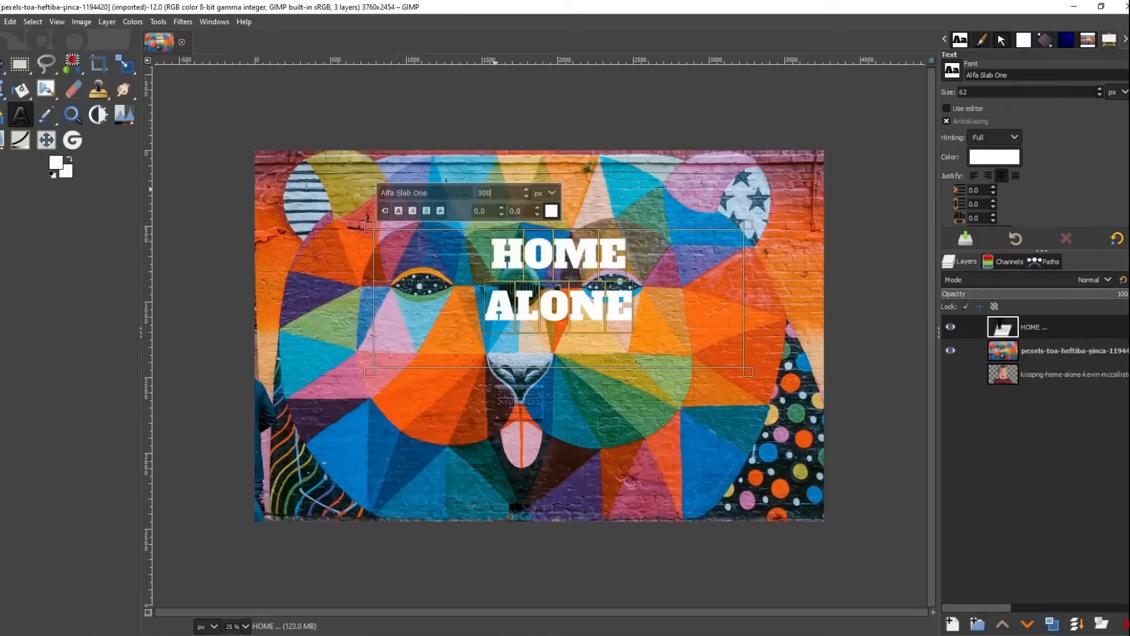
- Place the bear mural layer above the HOME ALONE text layer and set the mural's blend mode to Multiply
key(Return)
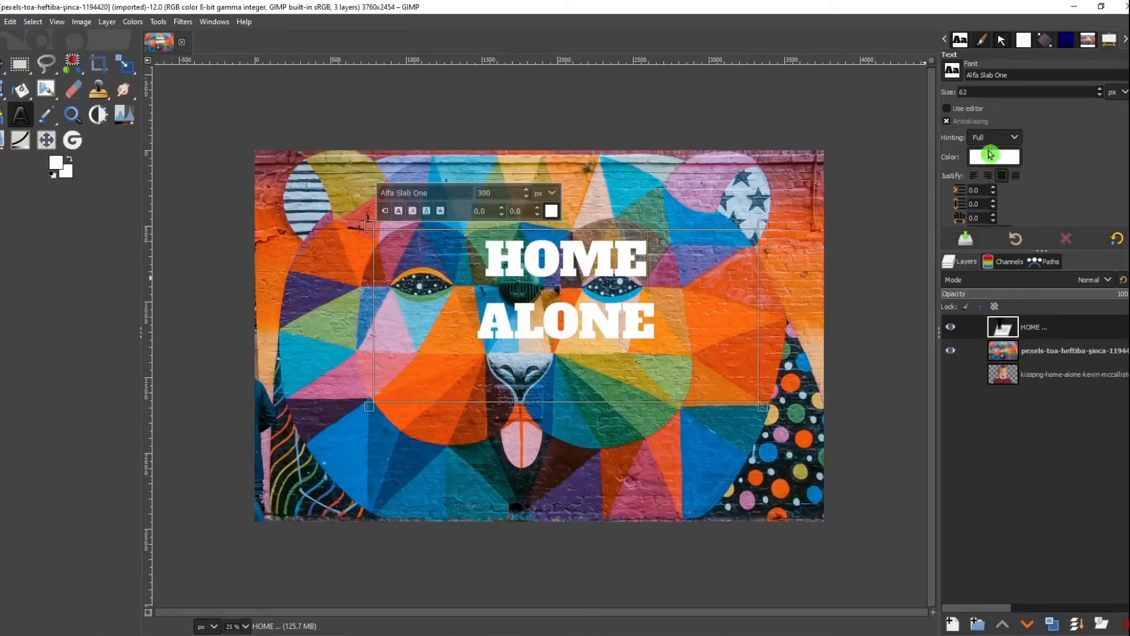
click(1015, 139)
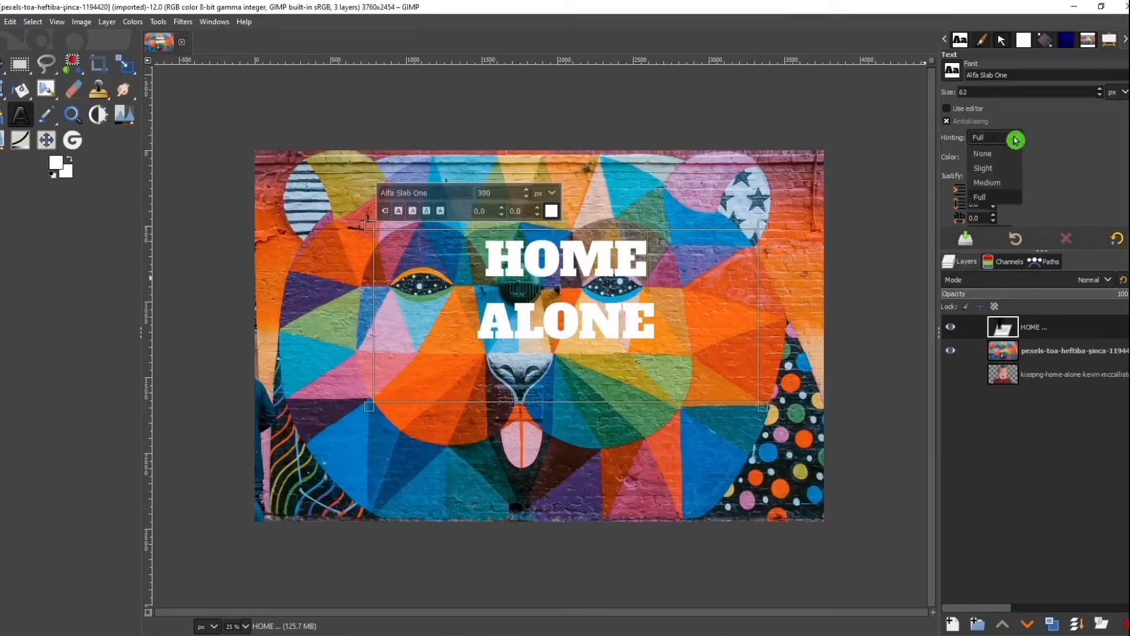
click(1015, 140)
click(1051, 353)
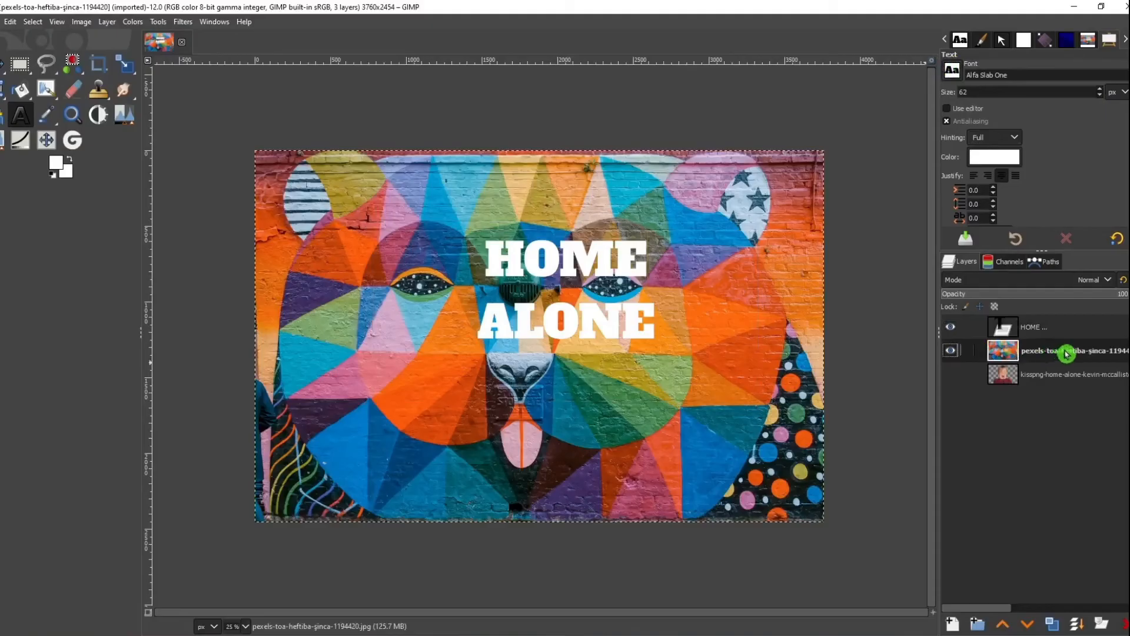
drag(1067, 353, 1066, 324)
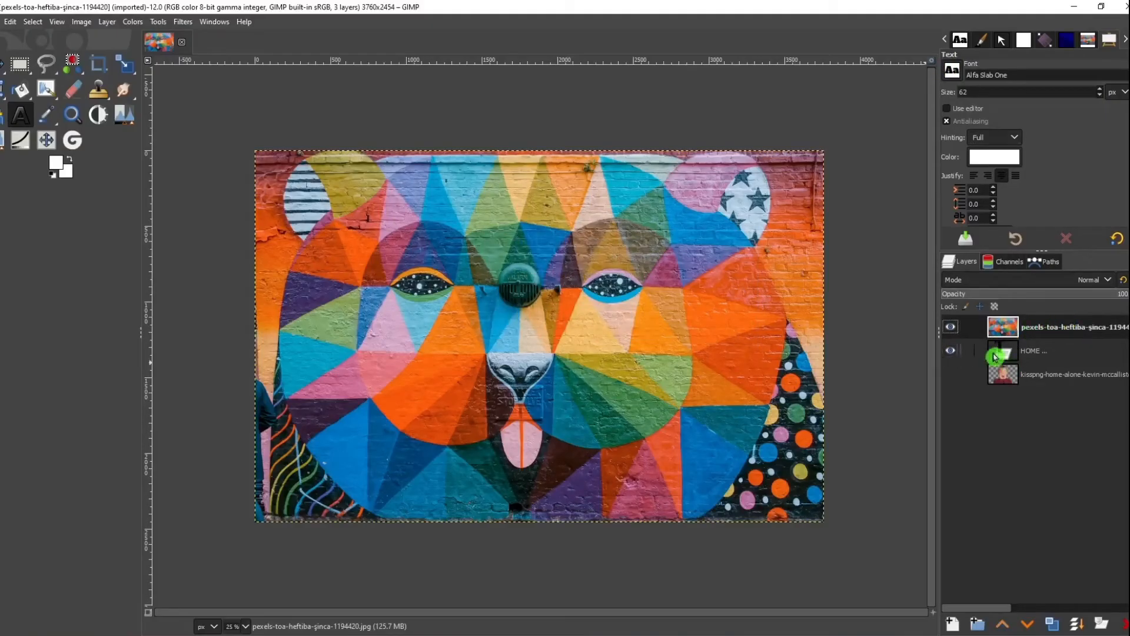
drag(995, 356, 1043, 330)
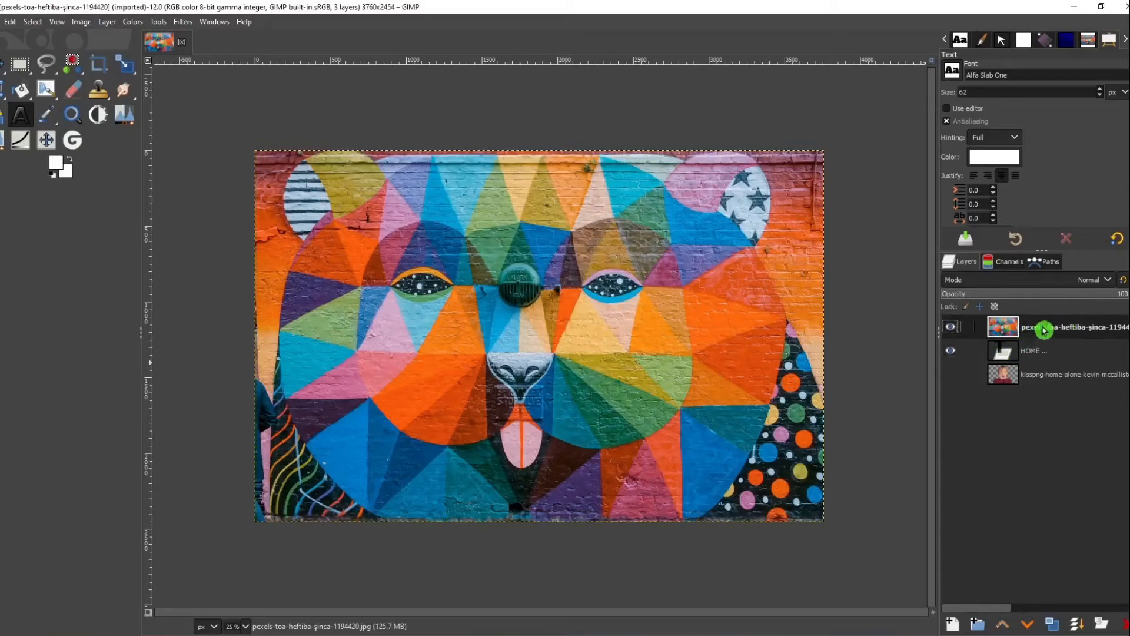
click(1110, 282)
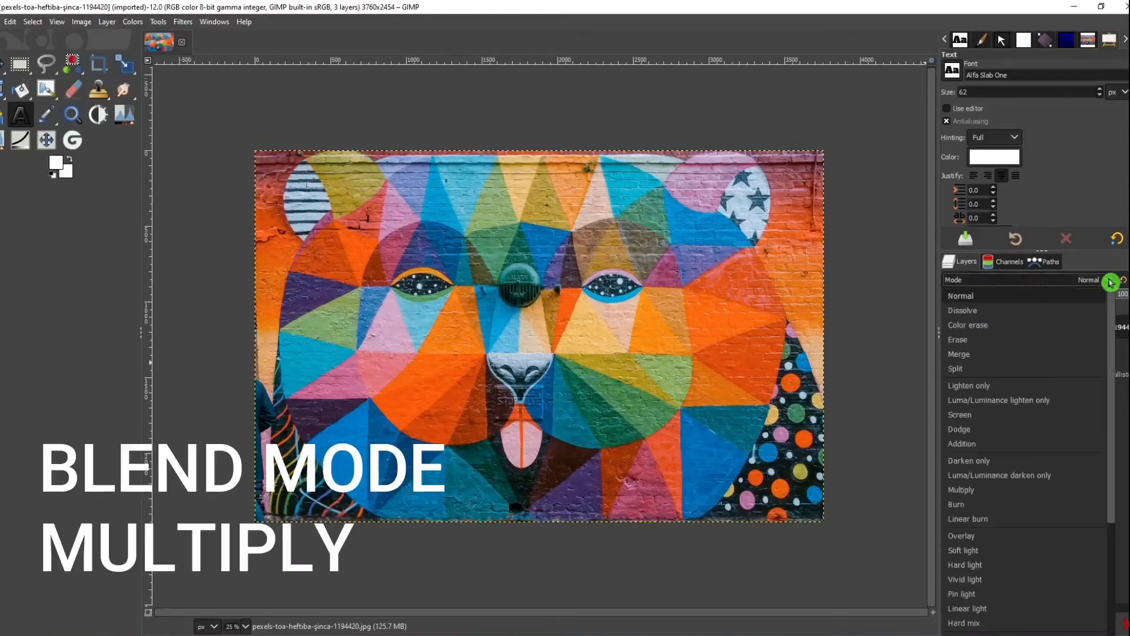
click(993, 491)
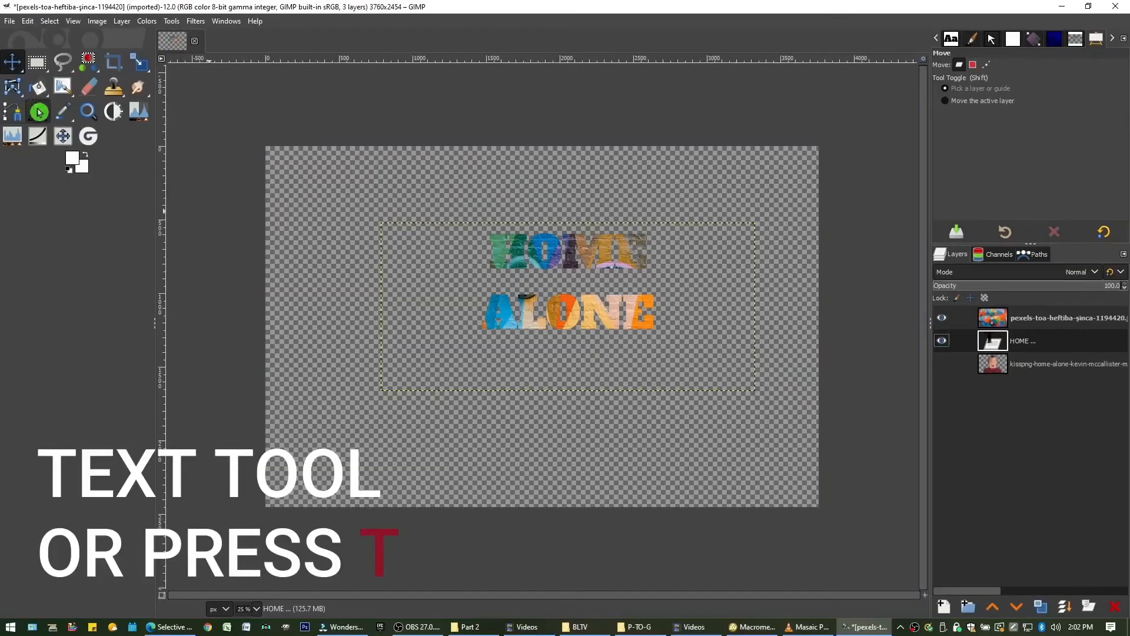
- Set the HOME ALONE text size to 555 px and enlarge its text box so both lines fit
click(467, 256)
key(ctrl+a)
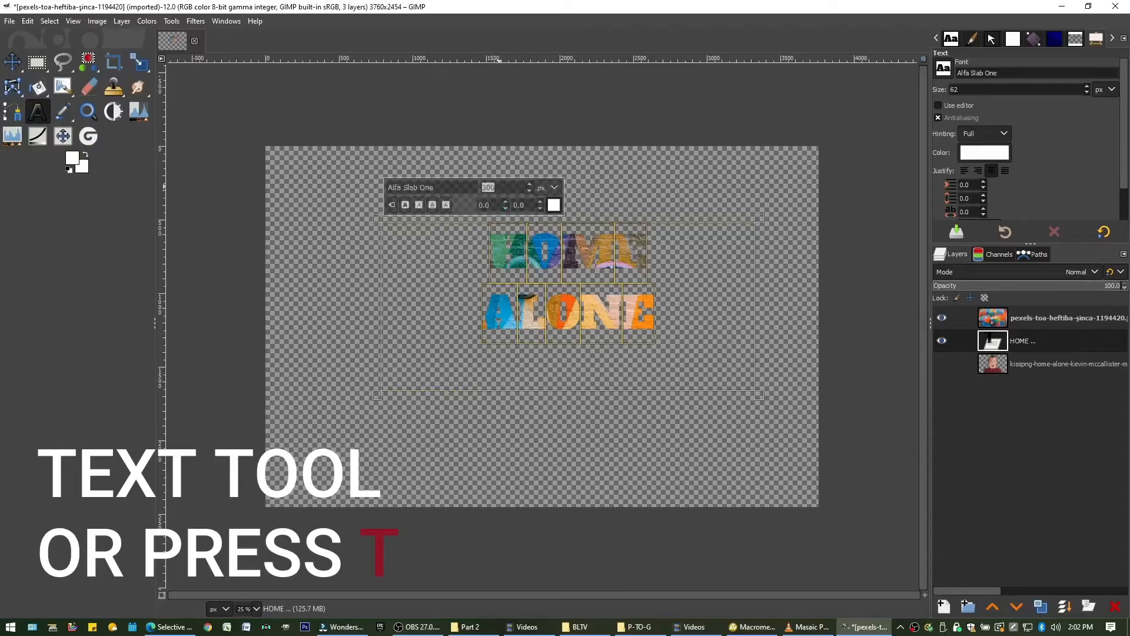
text(555)
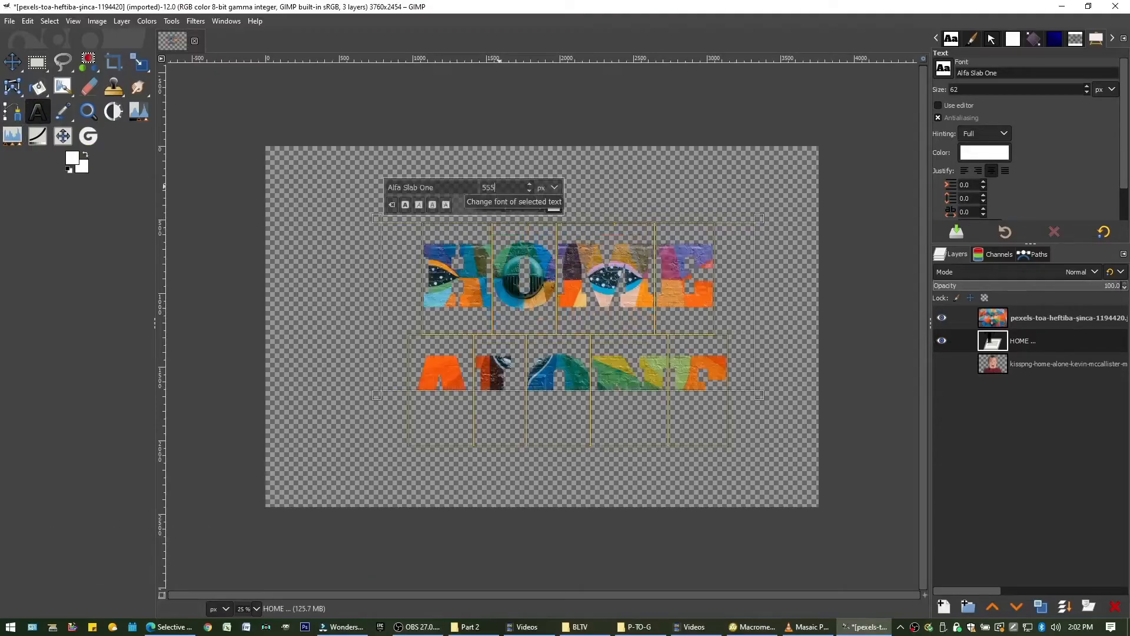
drag(758, 402, 795, 475)
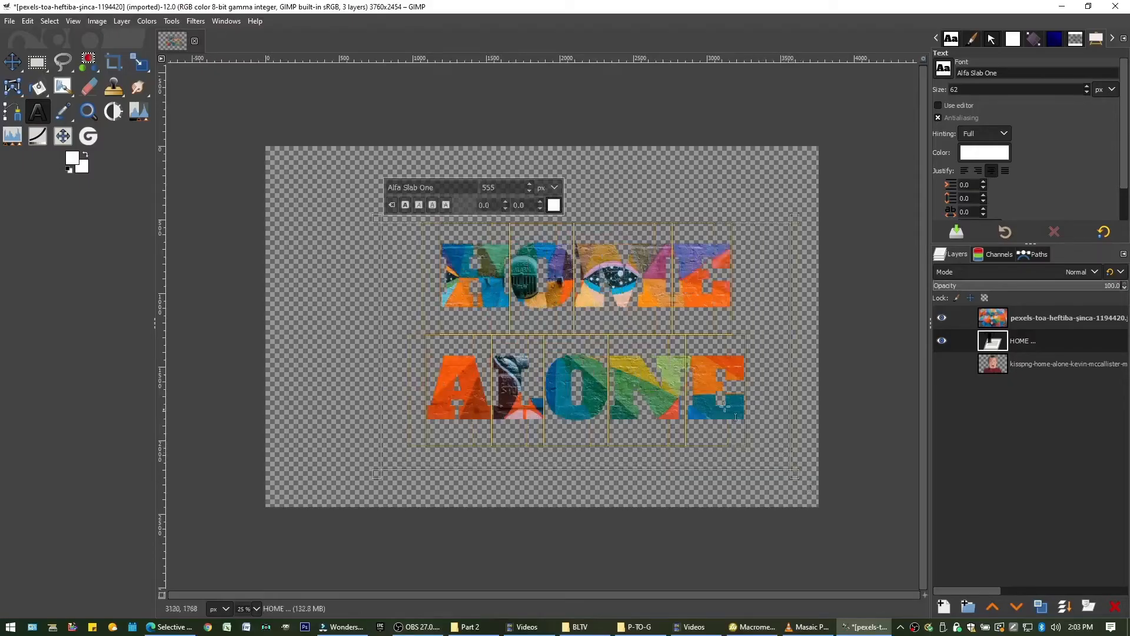
- Reposition the HOME ALONE mural artwork up and to the right with the Move tool
click(11, 62)
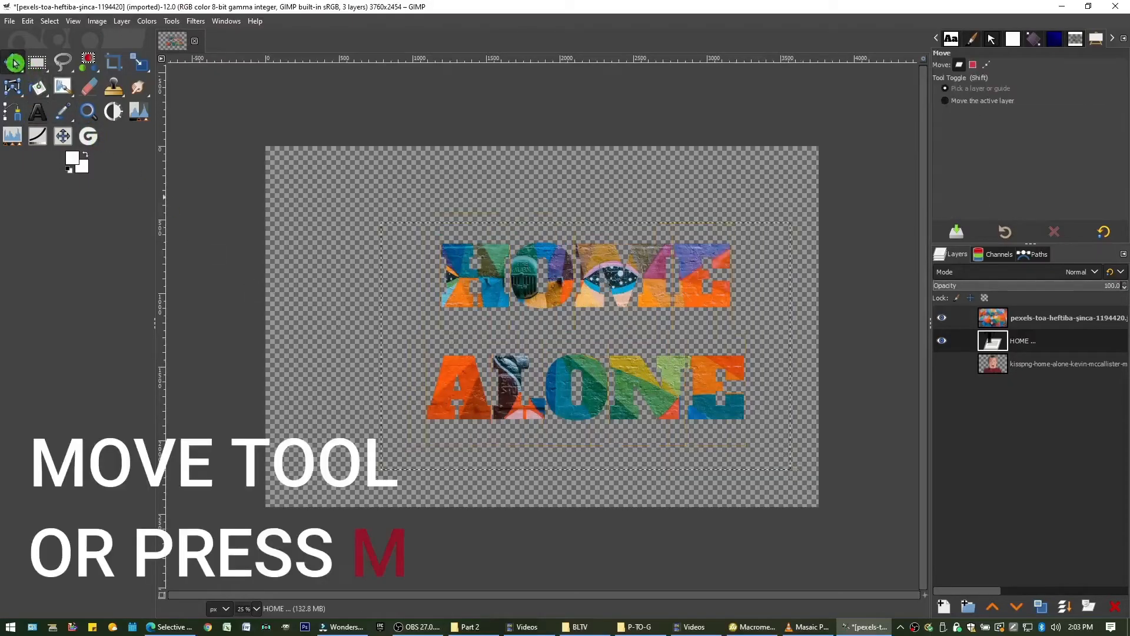
drag(574, 272, 700, 195)
key(Page_Down)
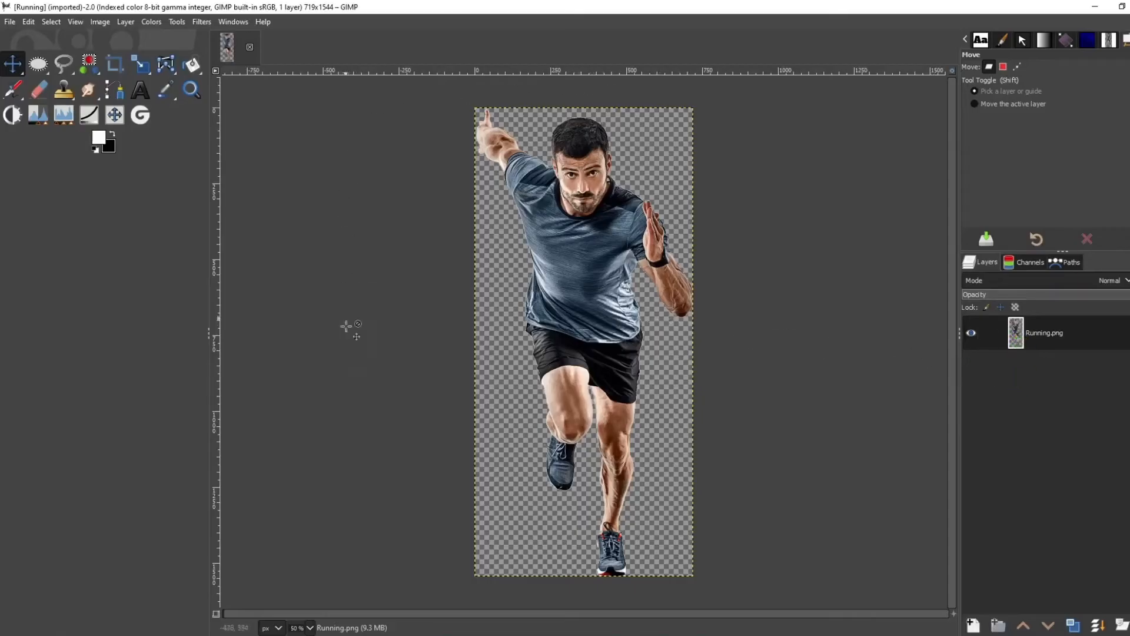
- Resize the runner image's canvas to 2000 × 2000 px, keeping the fill as Transparency
click(101, 22)
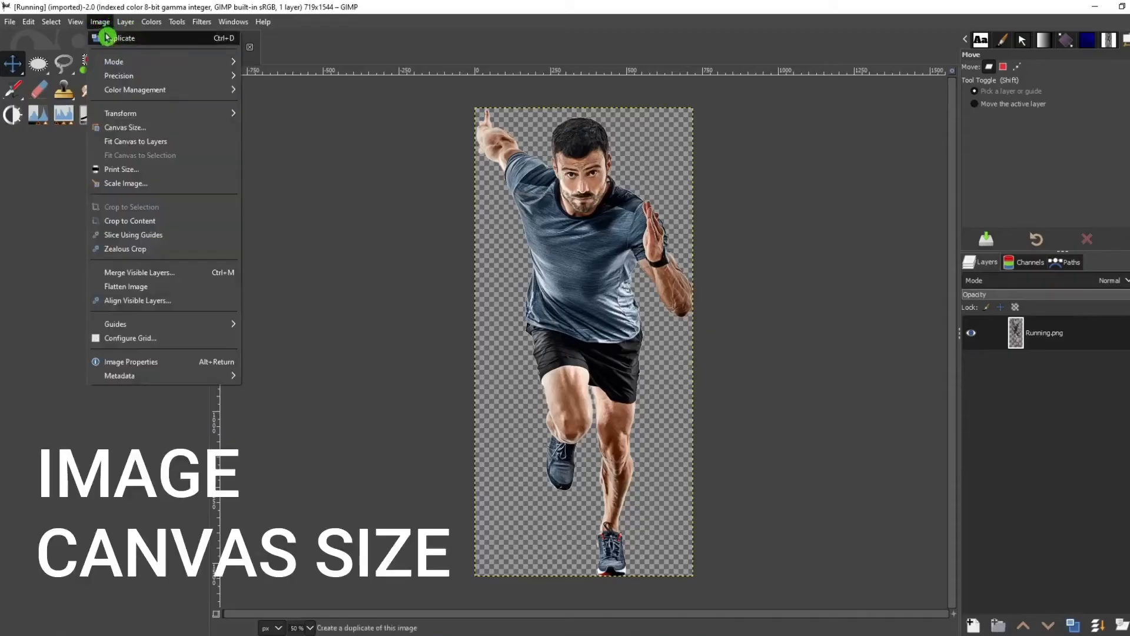
click(203, 129)
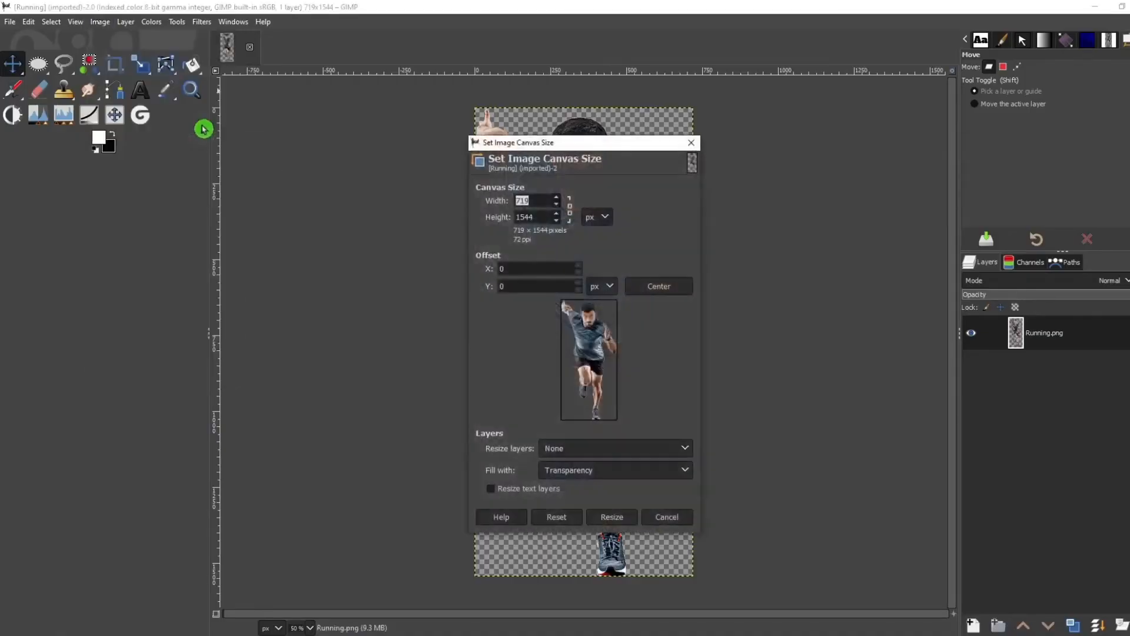
double_click(555, 199)
text(2000)
key(Tab)
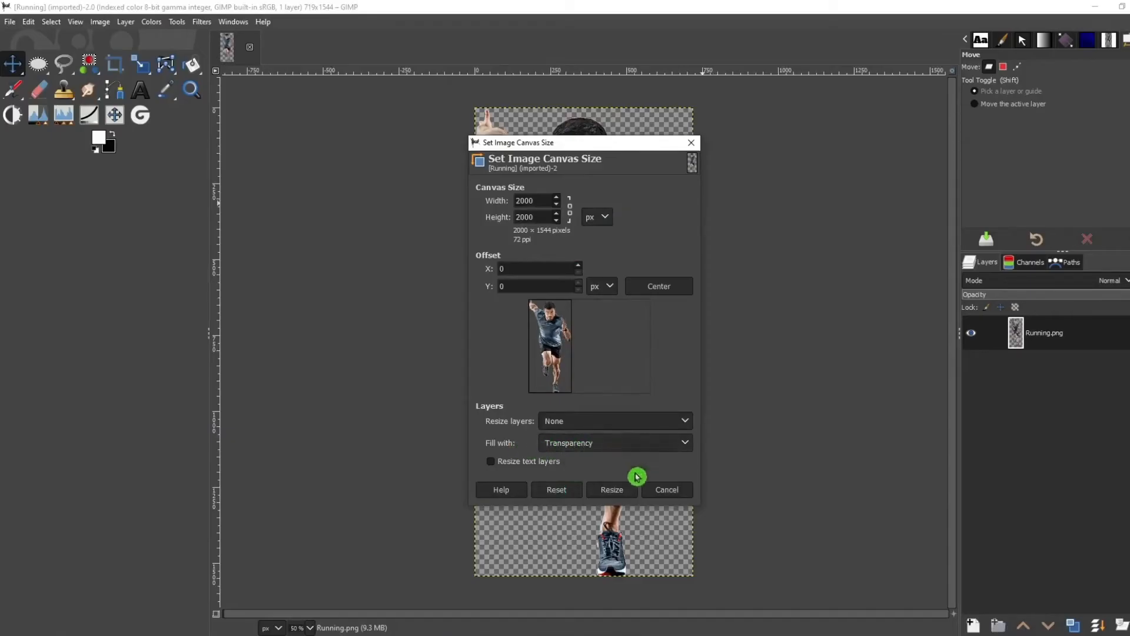
click(615, 492)
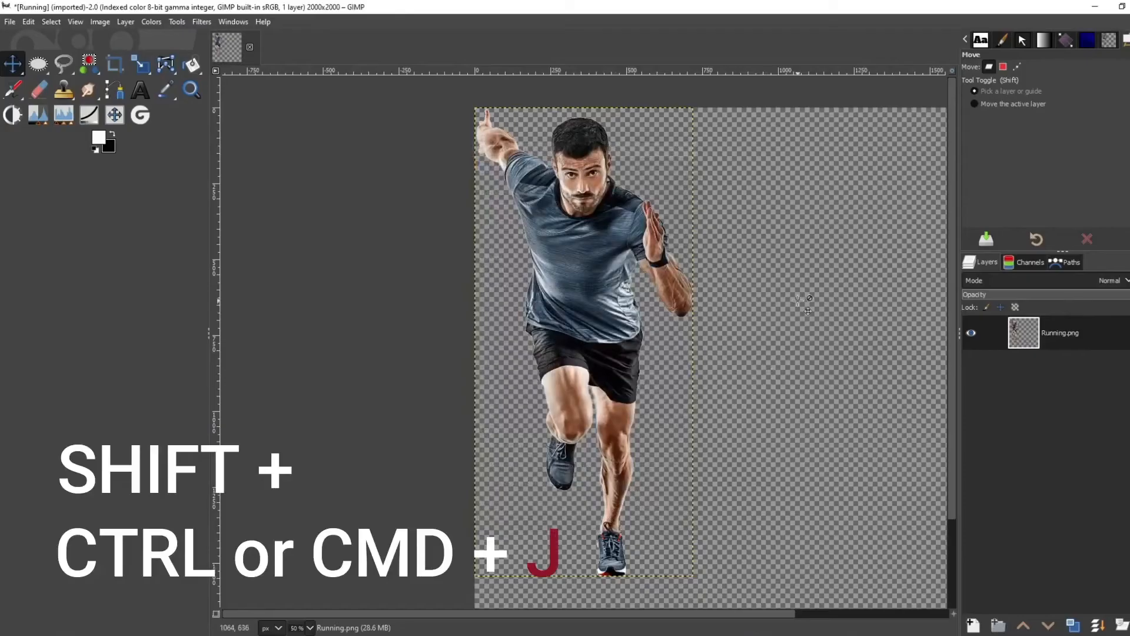
- Move the runner to the lower middle of the enlarged canvas so his front shoe reaches the bottom edge
key(ctrl+shift+j)
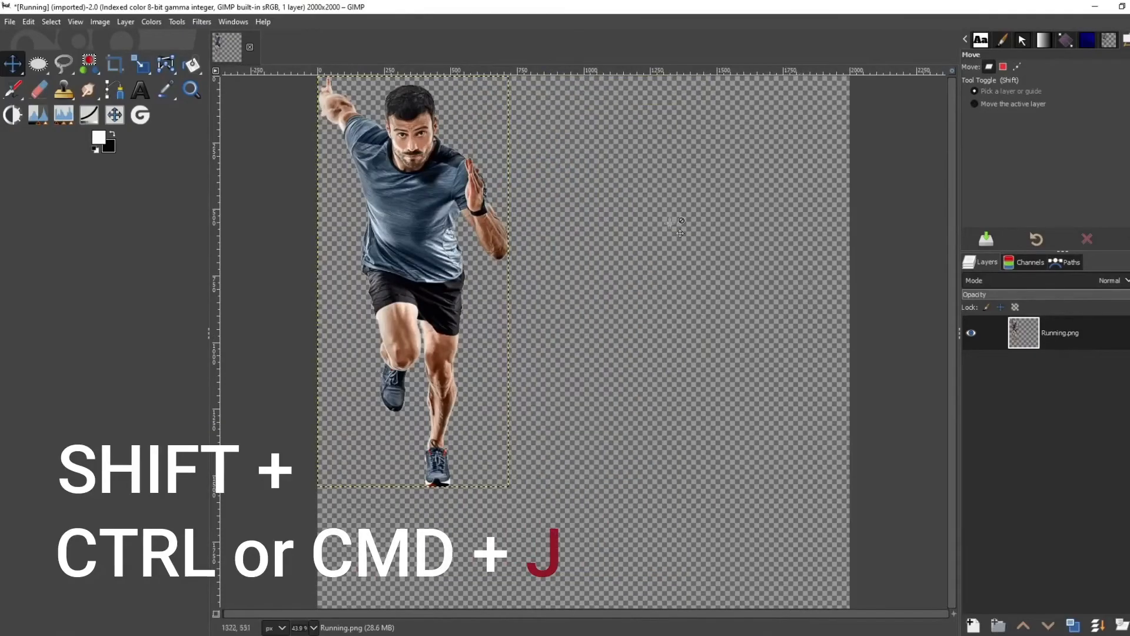
click(12, 67)
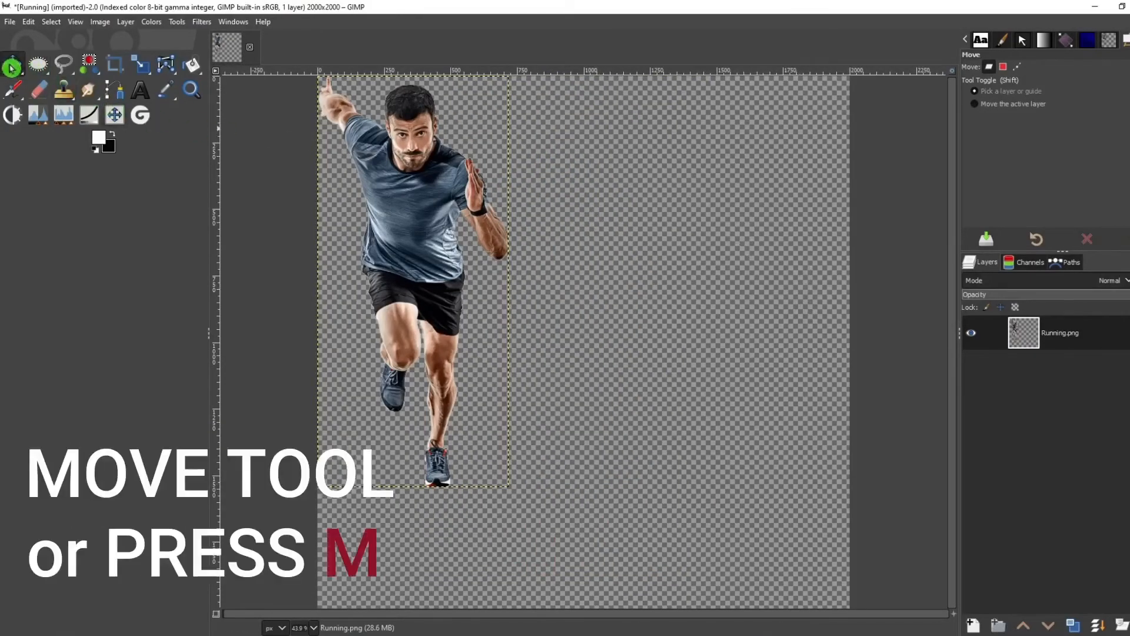
drag(406, 171, 576, 292)
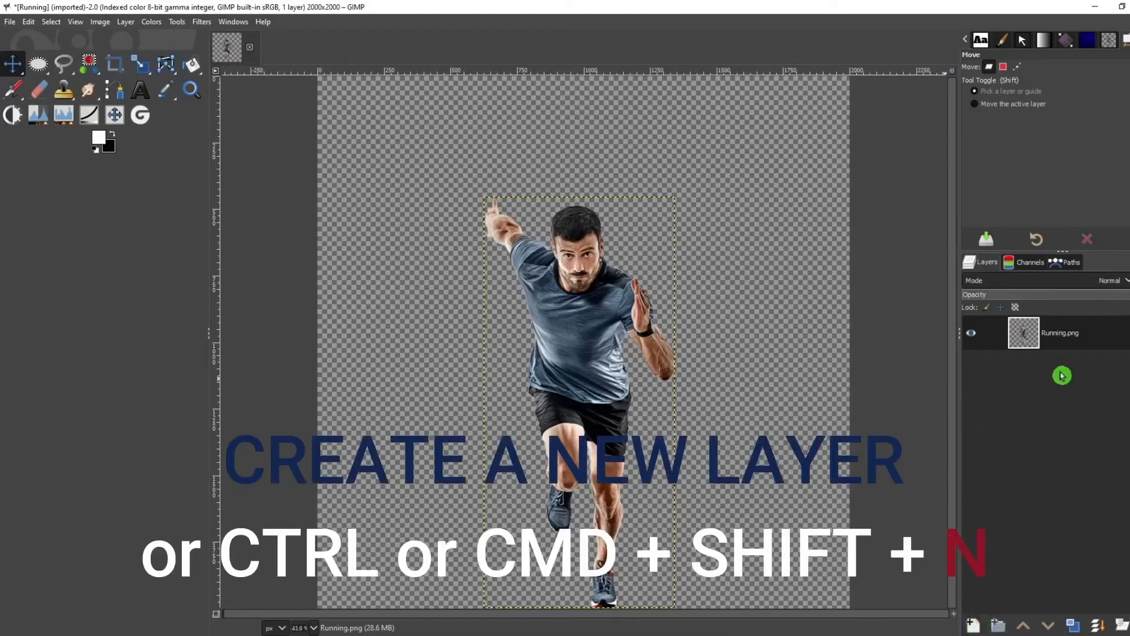
- Create a new 2000 × 2000 px layer named WB, filled with the white foreground color
click(976, 626)
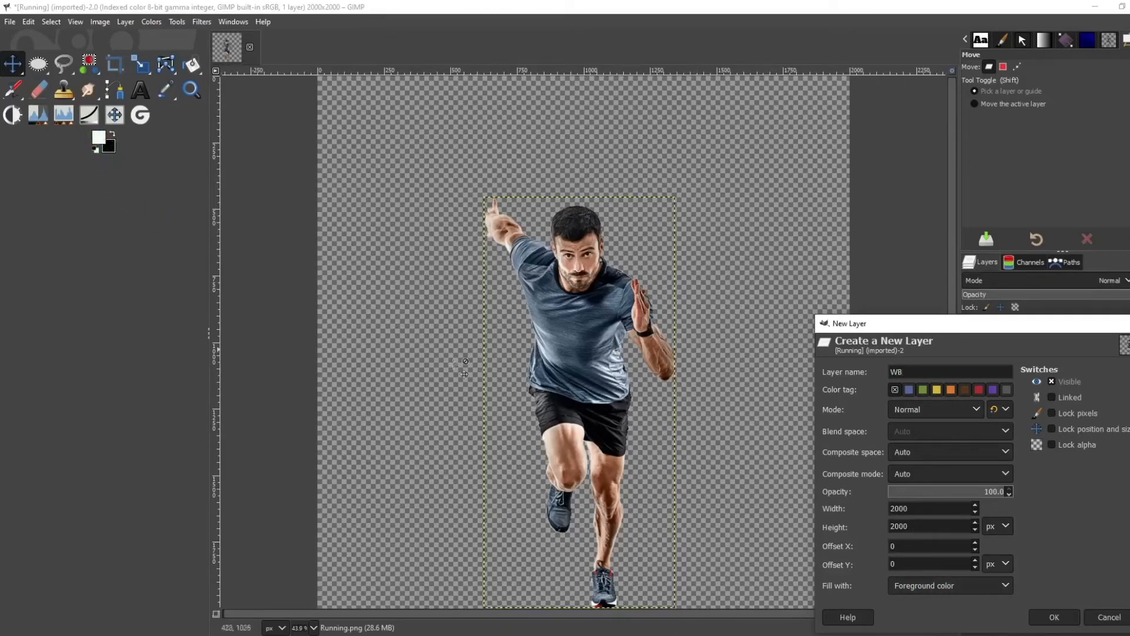
click(988, 586)
click(987, 589)
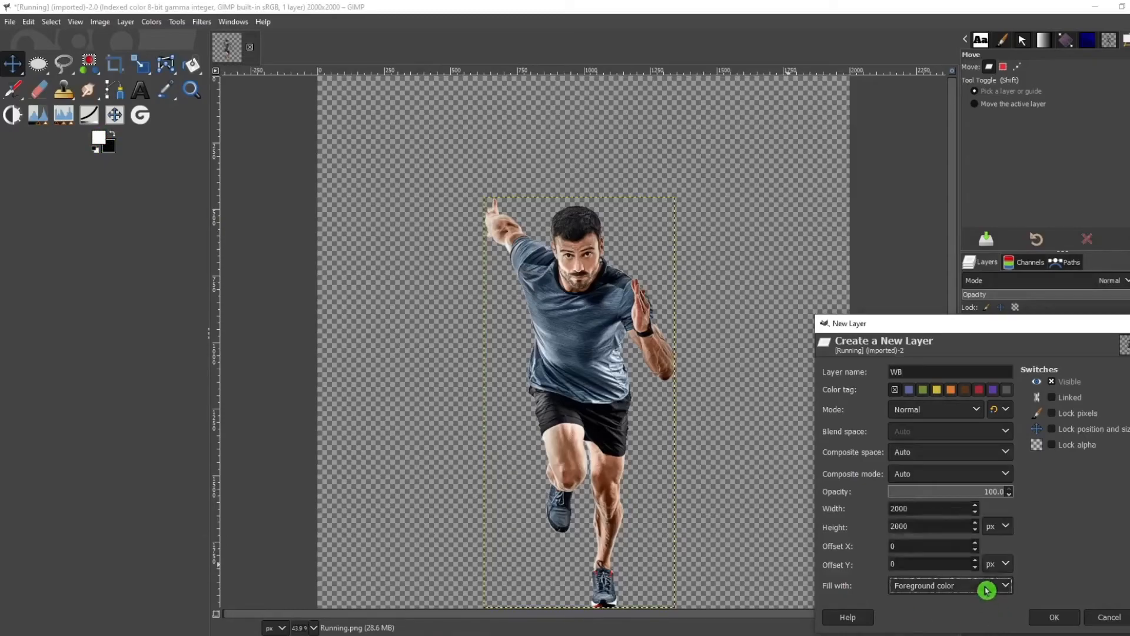
click(987, 588)
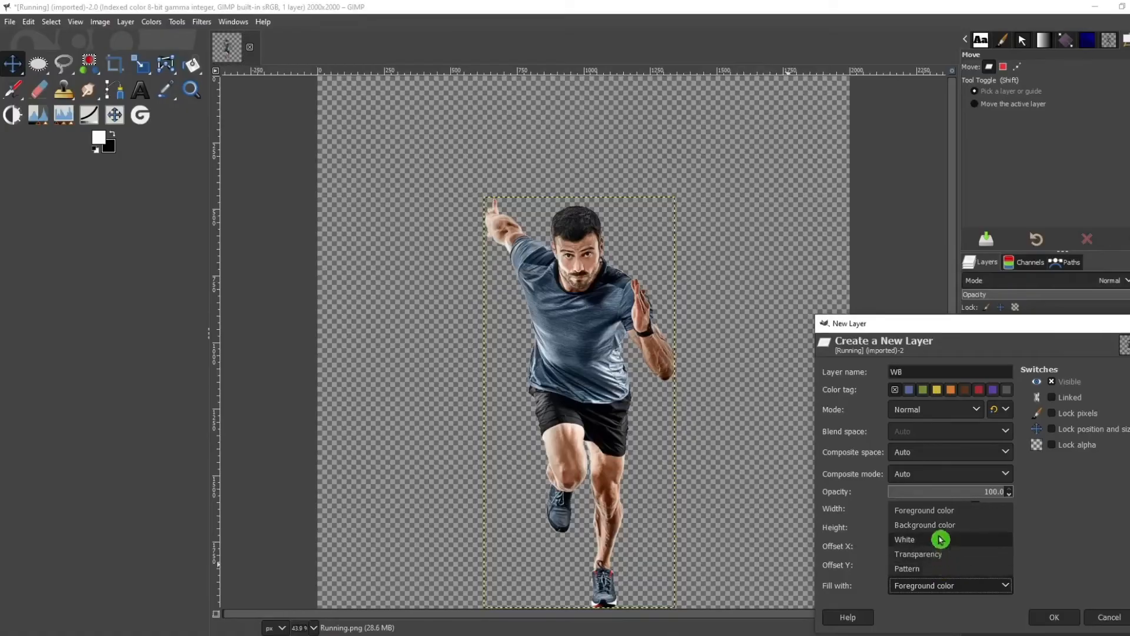
click(959, 516)
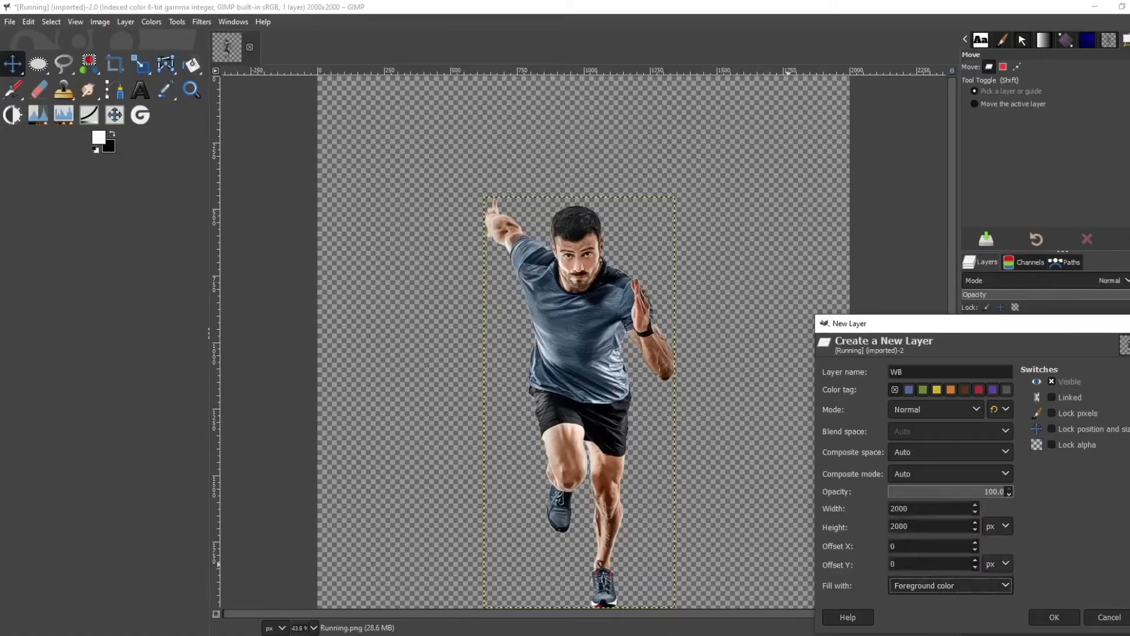
click(1054, 617)
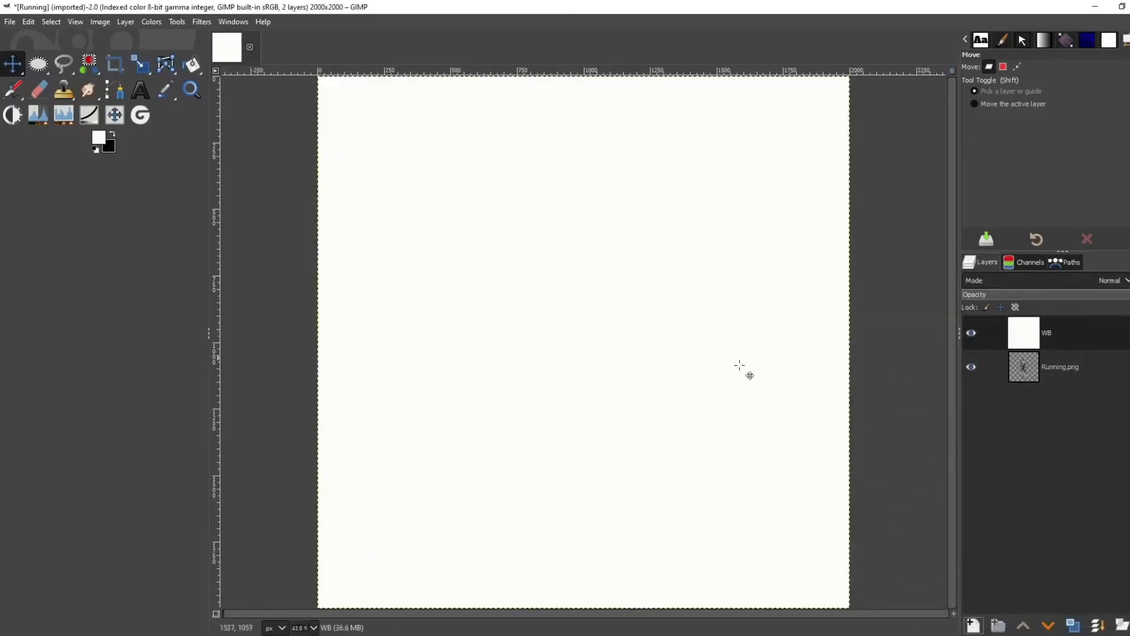
- Move the WB layer below the Running.png layer and make Running.png the active layer
click(1066, 337)
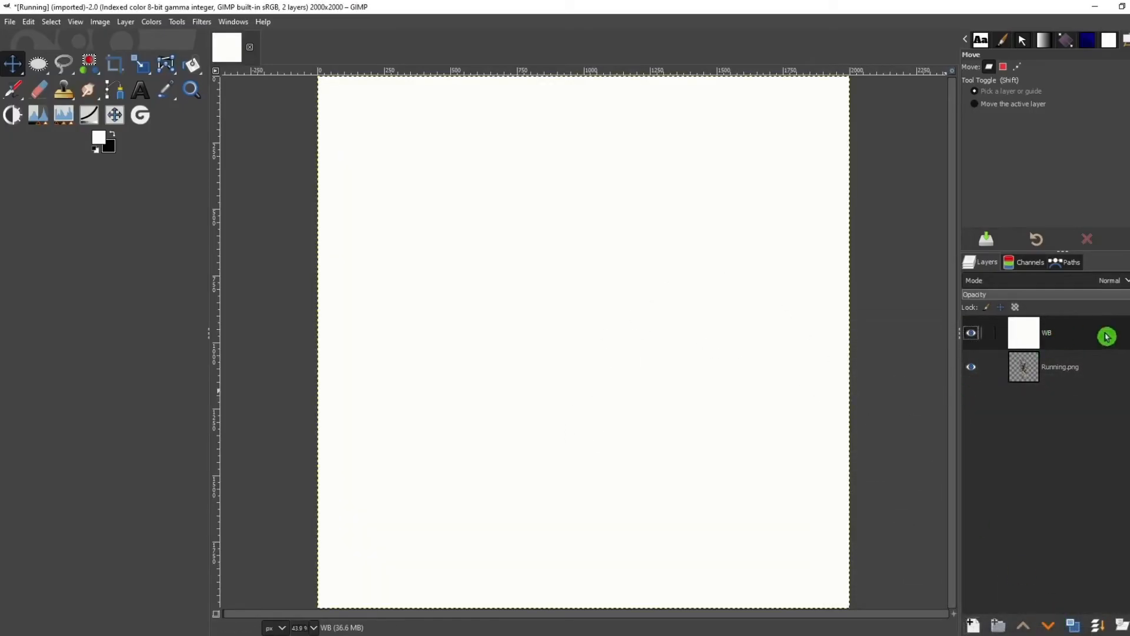
drag(1108, 339, 1102, 381)
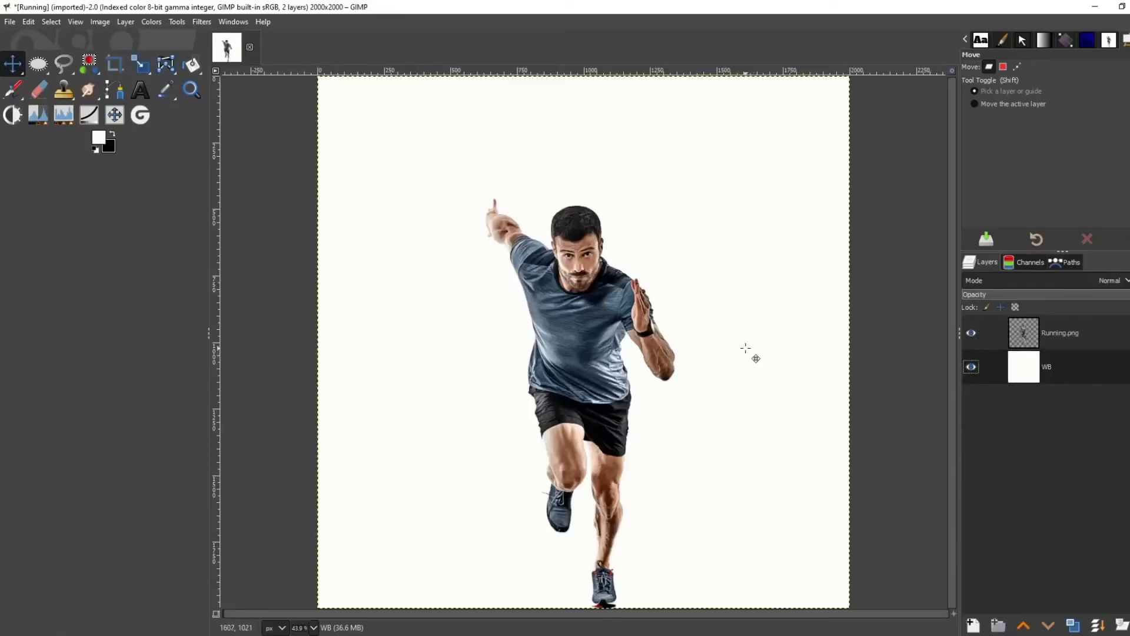
click(1099, 334)
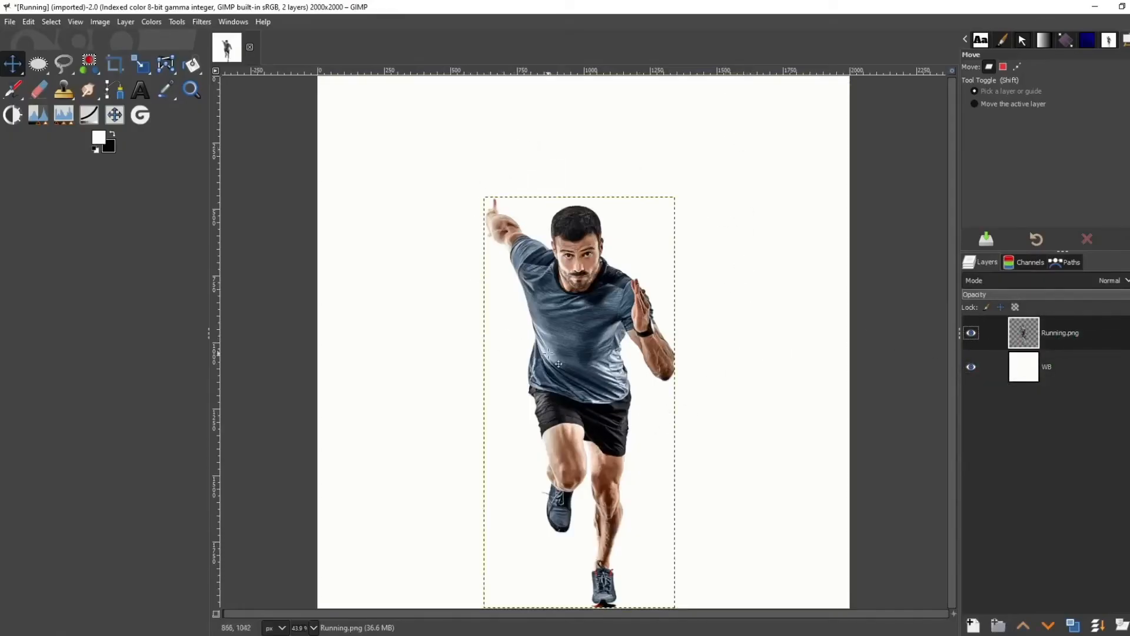
- Switch to the Ellipse Select tool for selecting around the runner
click(42, 72)
click(45, 75)
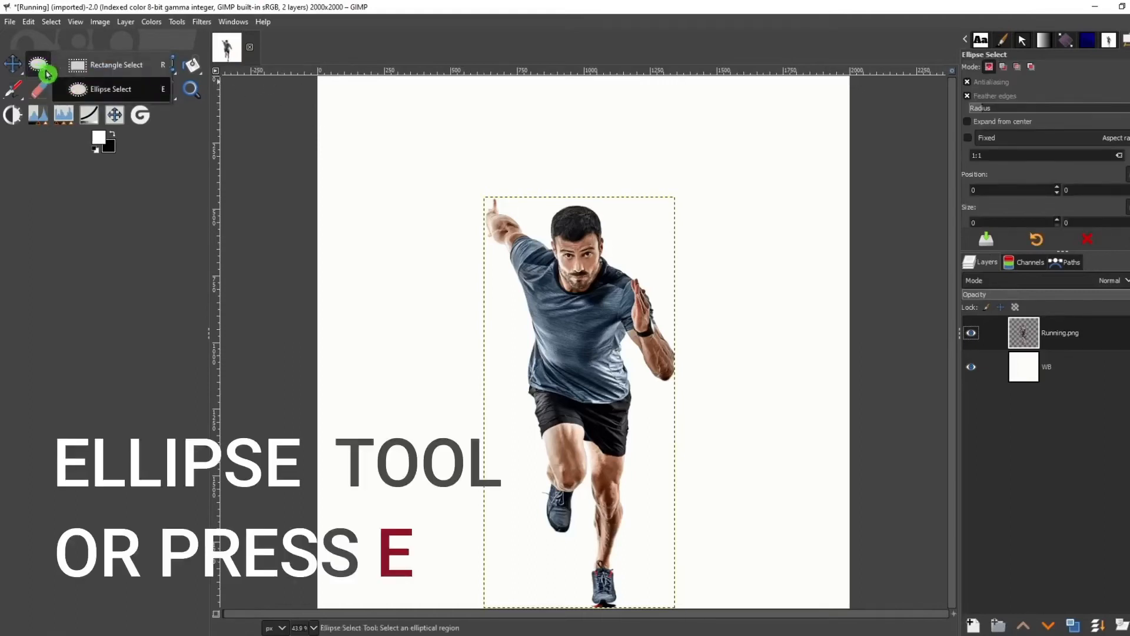
click(106, 93)
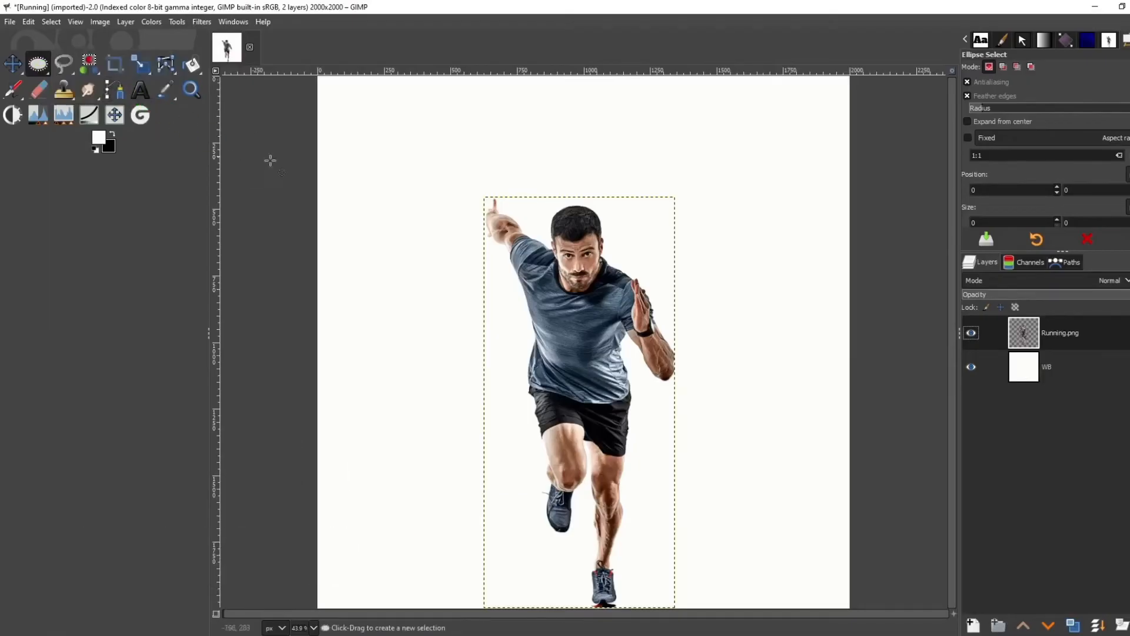
drag(432, 167, 716, 470)
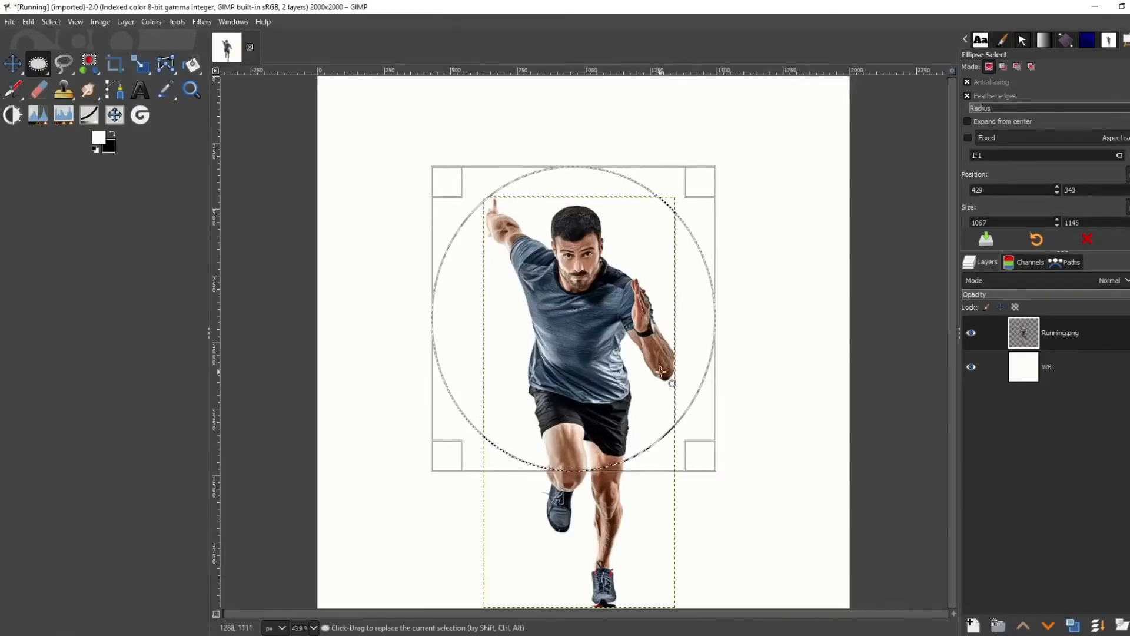
click(699, 461)
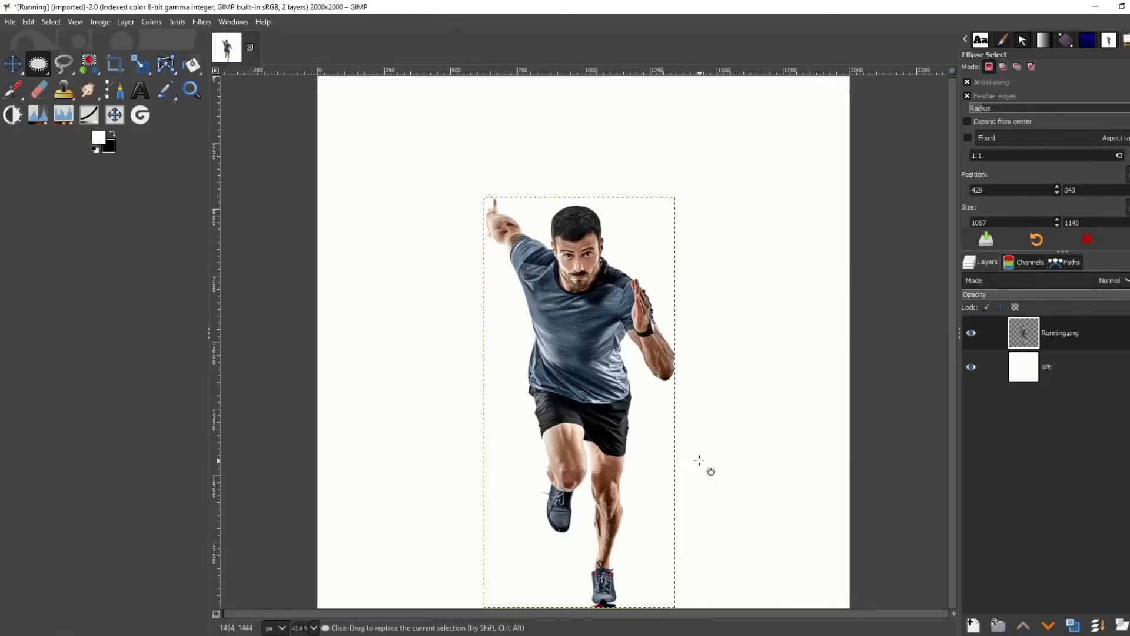
click(699, 460)
click(699, 459)
- Make a nearly circular selection of about 1128 × 1141 px around the runner's upper body, positioned at about 468, 136
drag(699, 453, 709, 393)
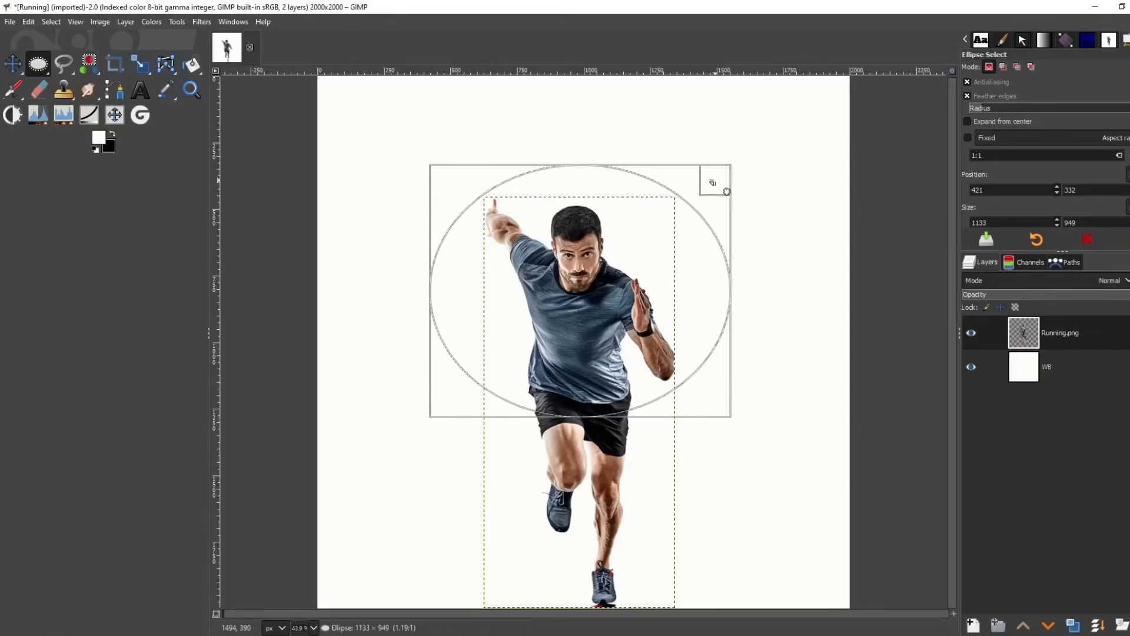
drag(727, 191, 726, 140)
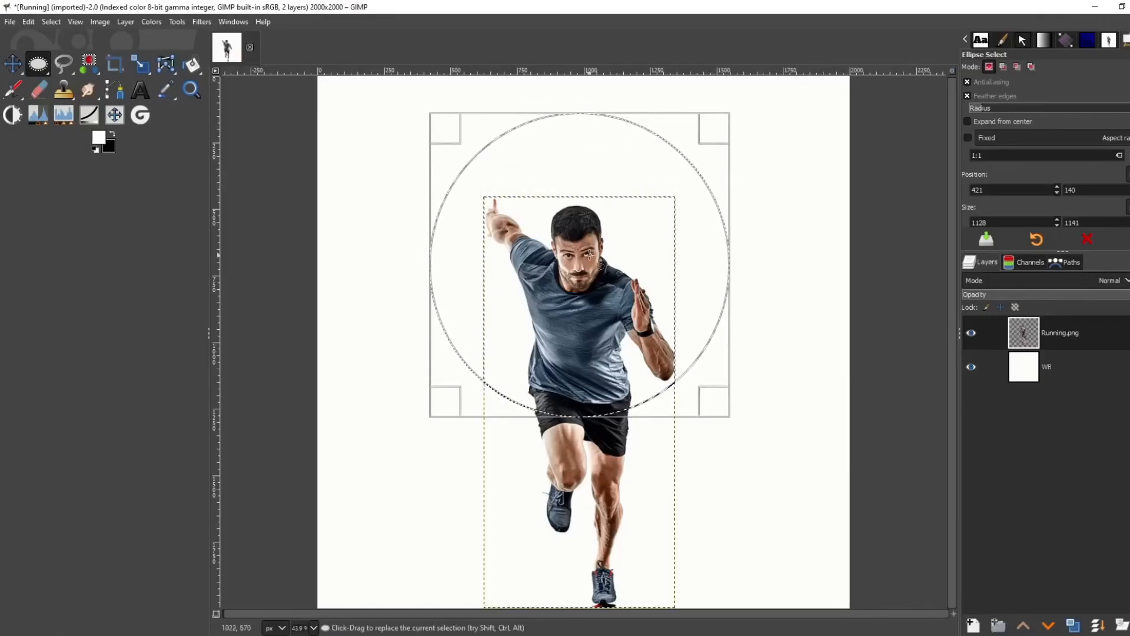
drag(590, 254, 599, 253)
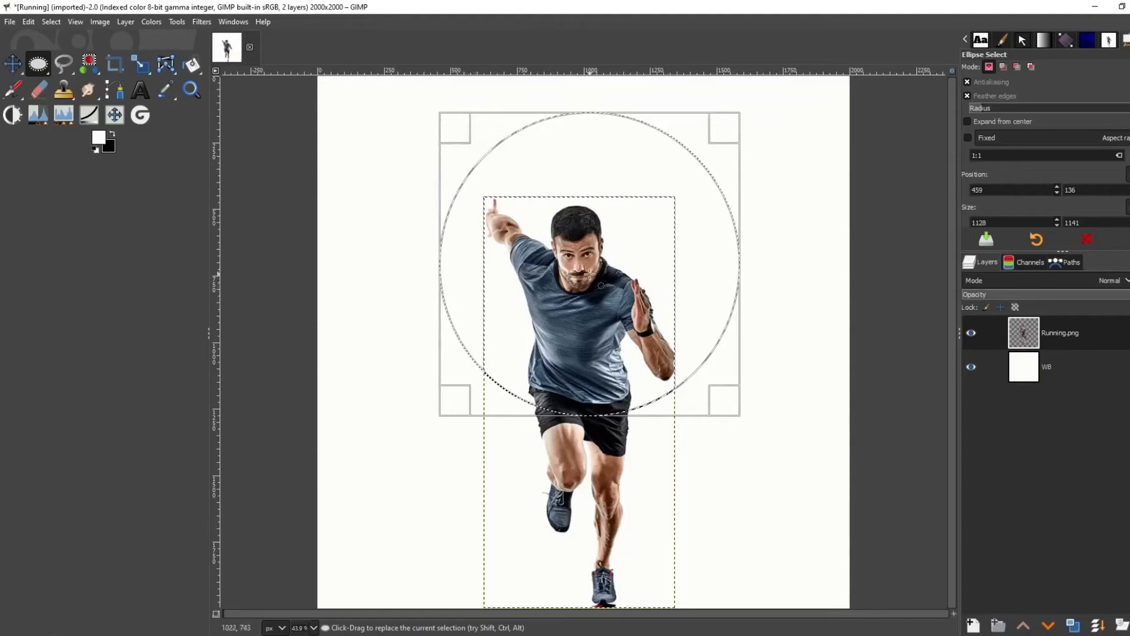
drag(589, 274, 591, 273)
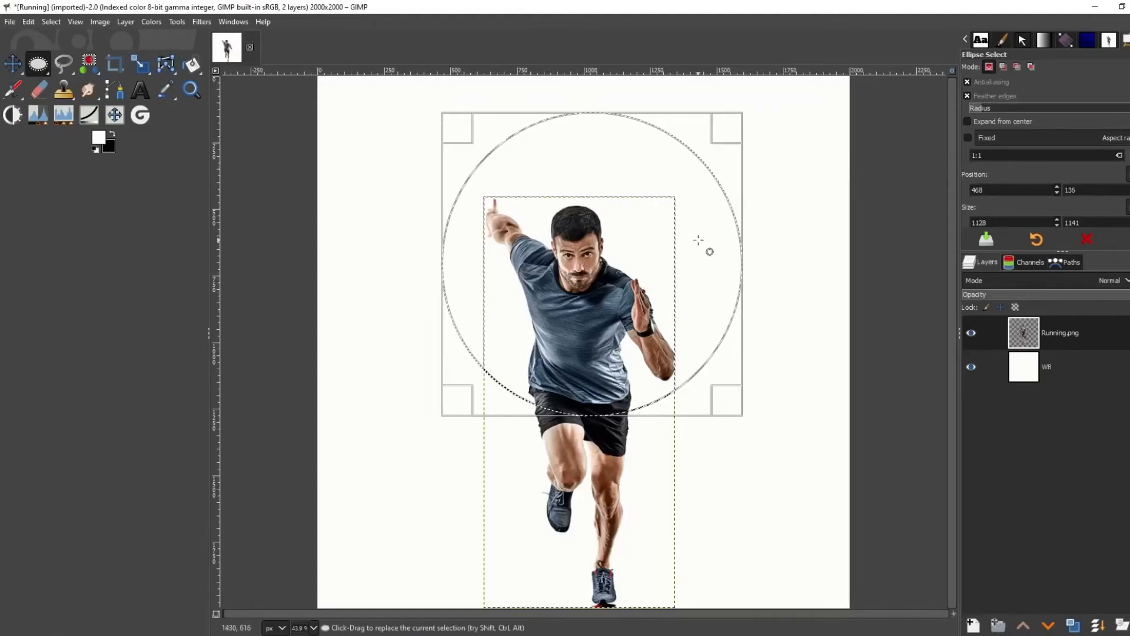
- Convert the circular selection around the runner's upper body to a path
right_click(655, 202)
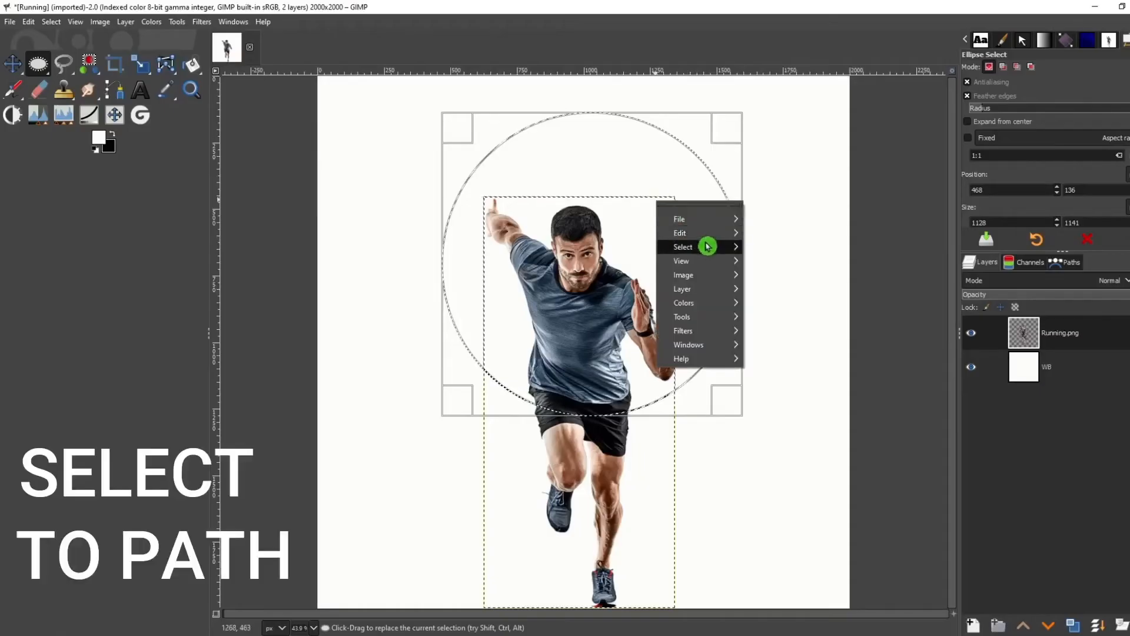
mouse_move(709, 244)
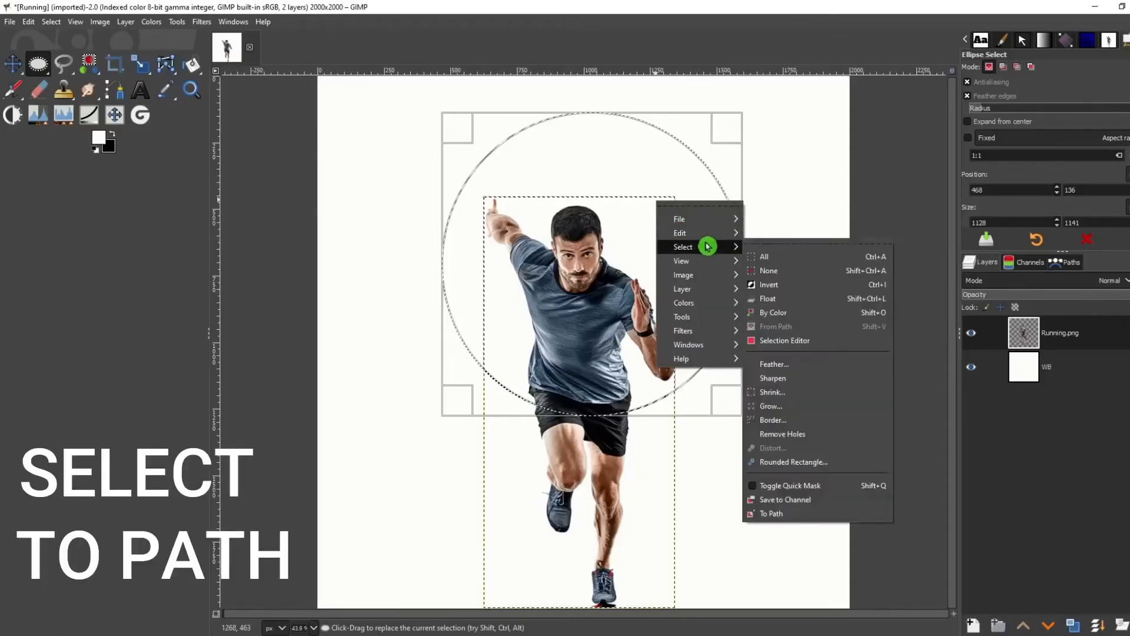
click(832, 518)
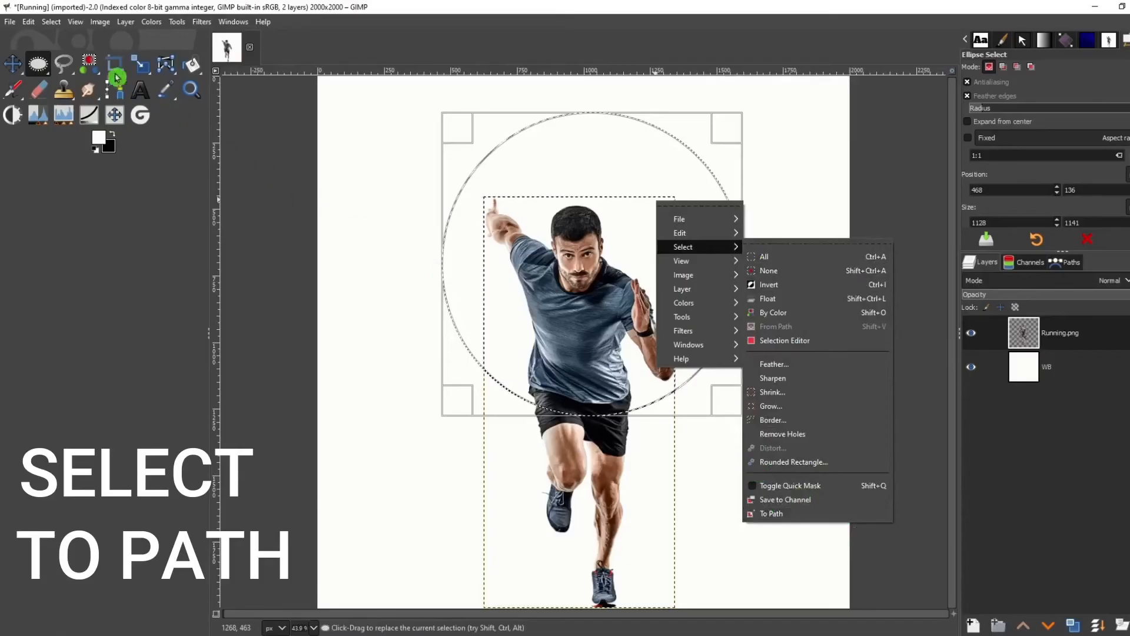
click(51, 23)
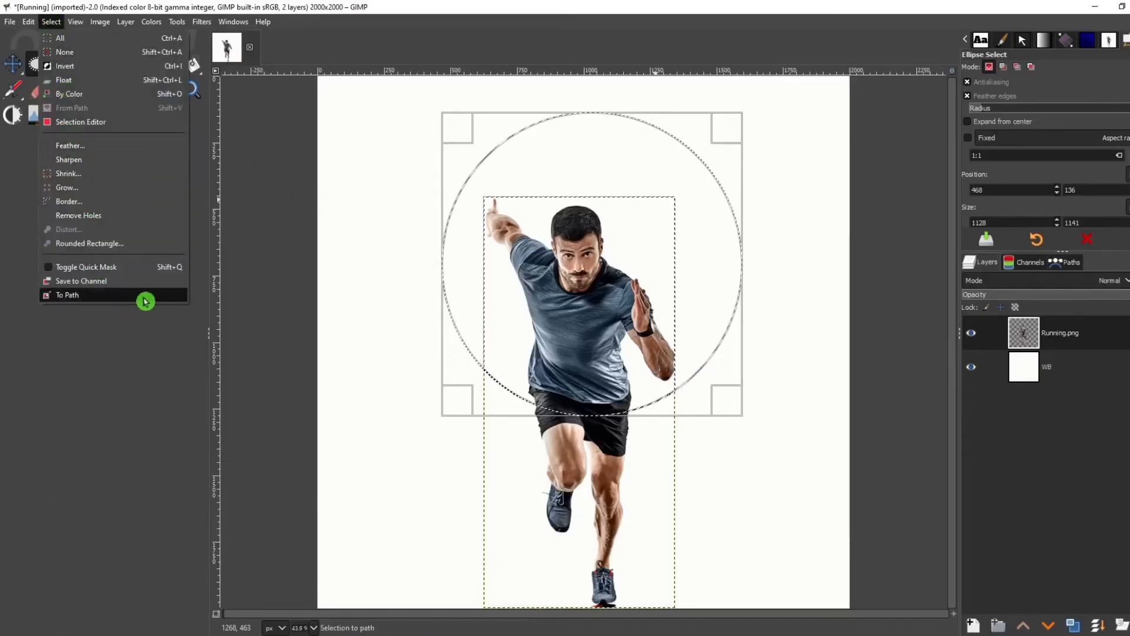
click(106, 298)
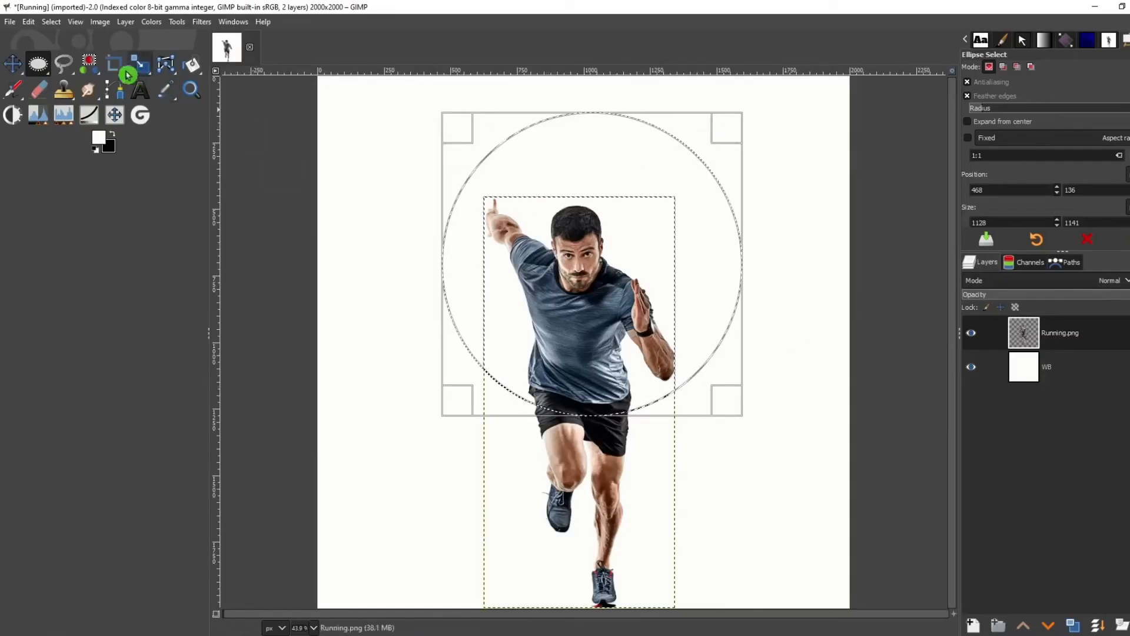
- Invert the circular selection and clear the parts of the Running.png layer that lie outside the circle
click(52, 22)
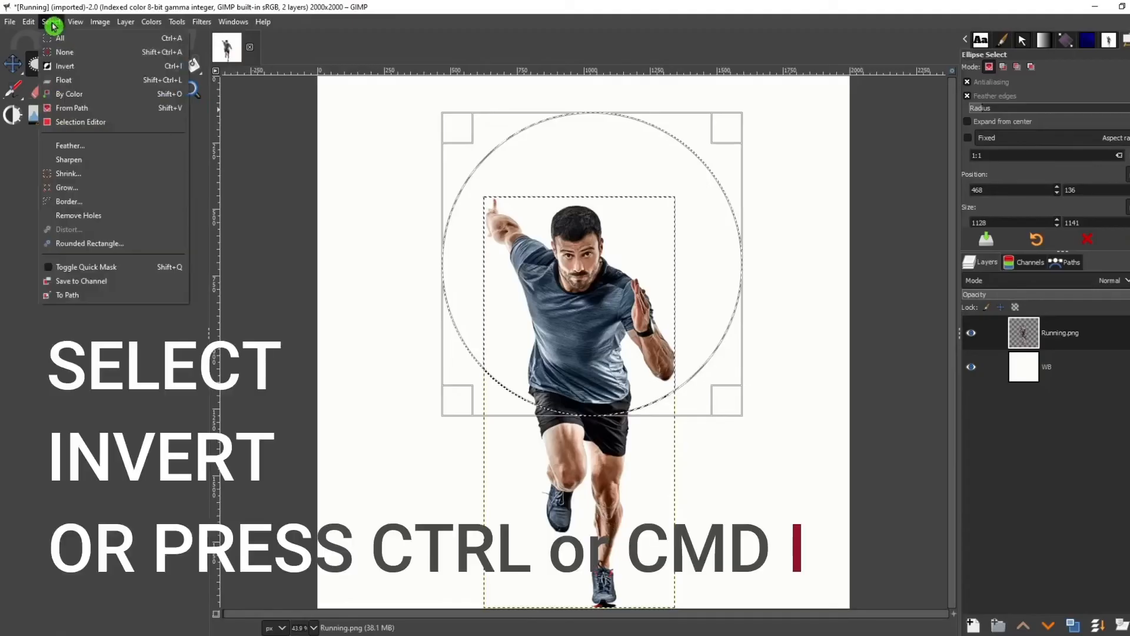
click(121, 66)
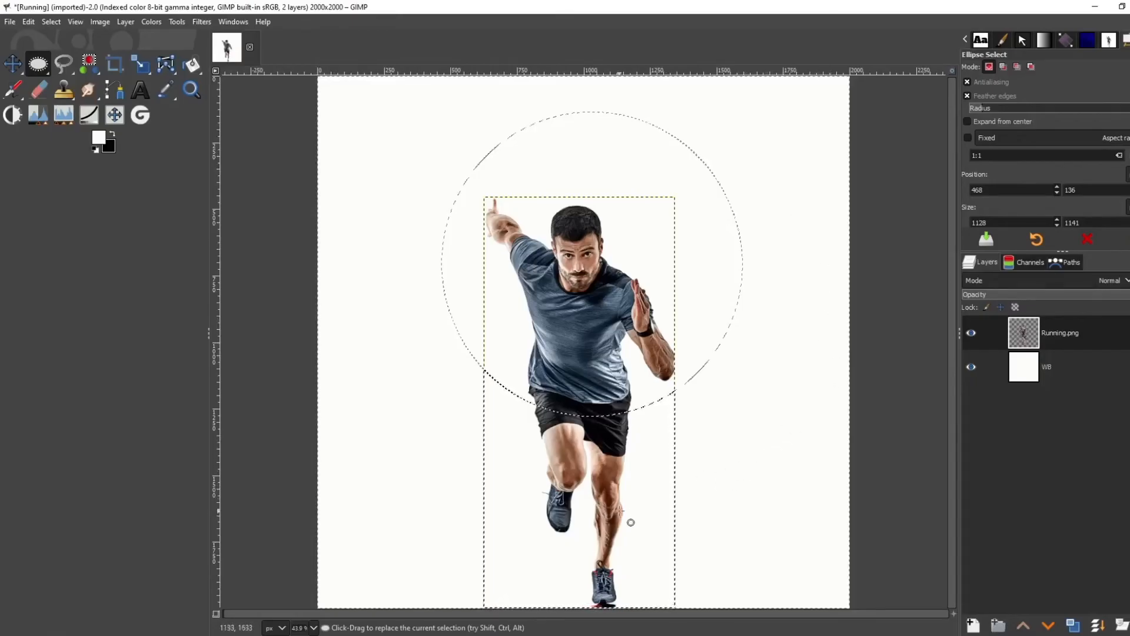
click(28, 25)
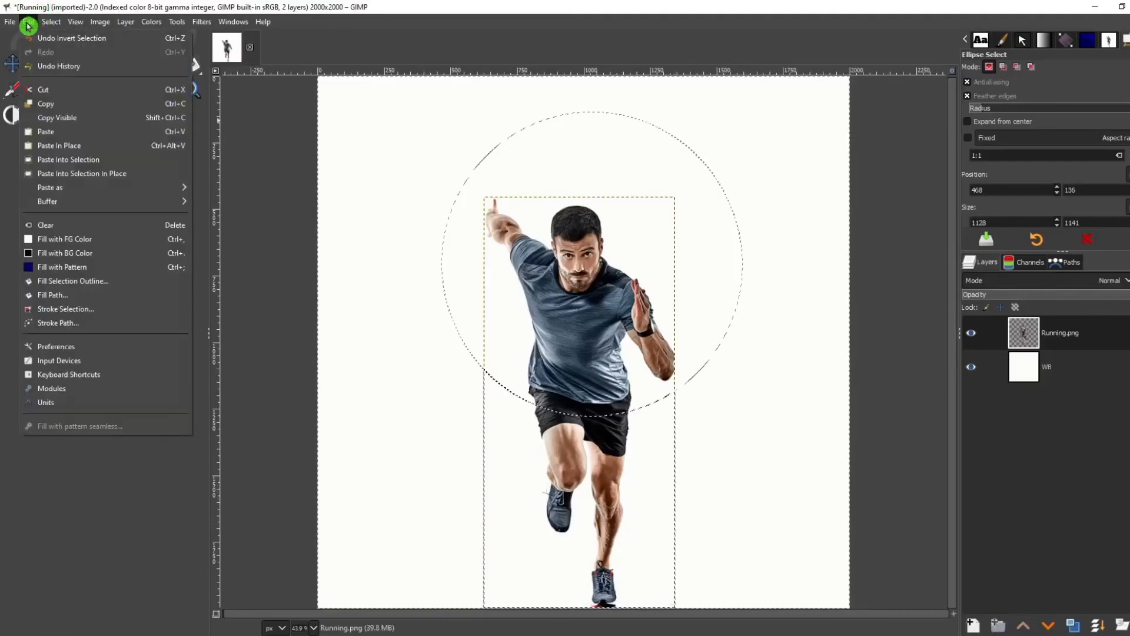
click(136, 226)
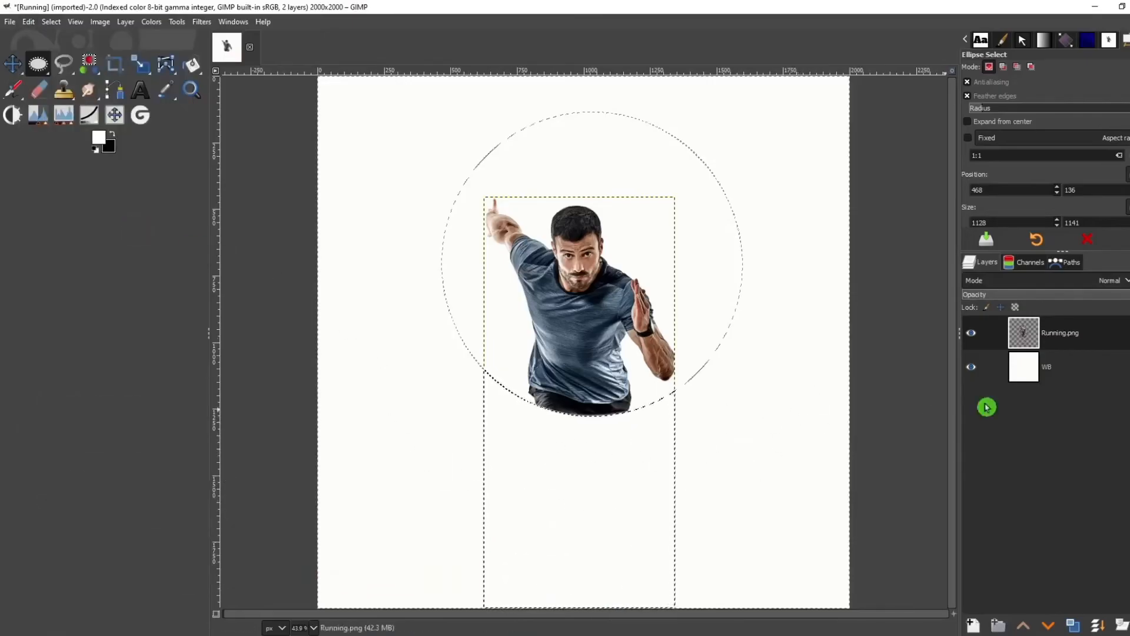
- Clear the WB layer outside the circle and try moving the white circle slightly with the Move tool
click(971, 367)
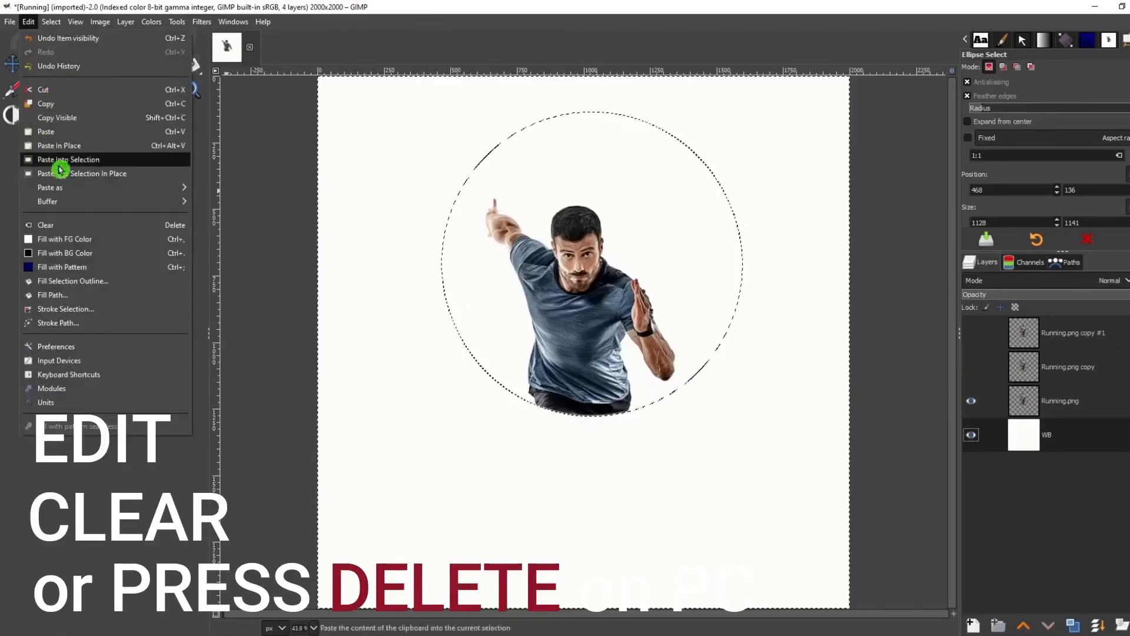
click(134, 229)
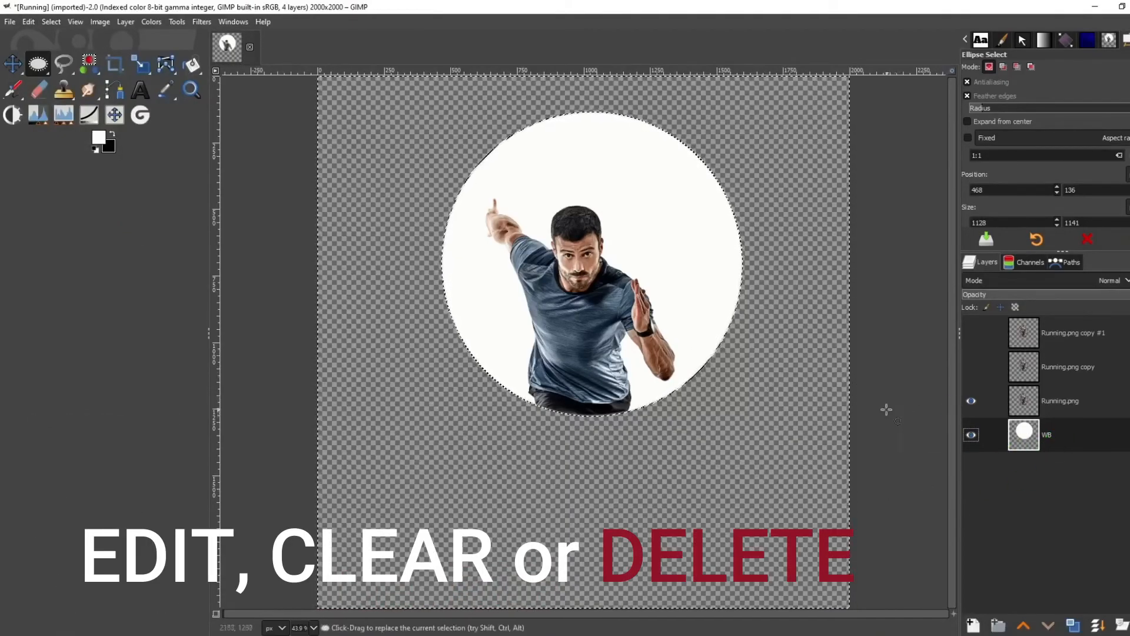
click(12, 66)
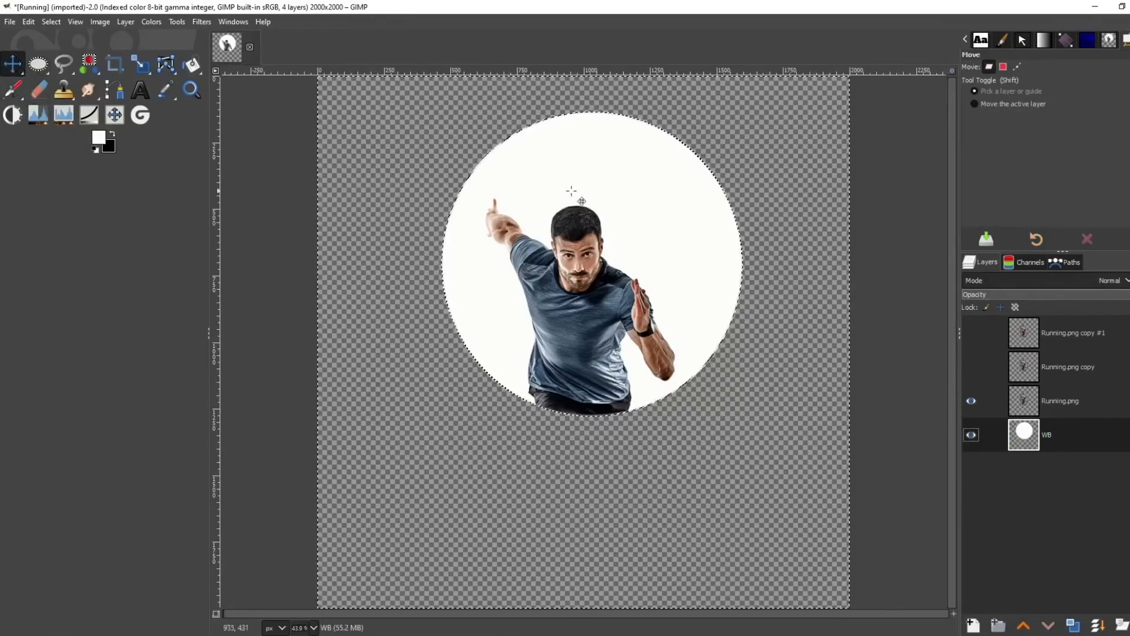
drag(619, 197, 614, 194)
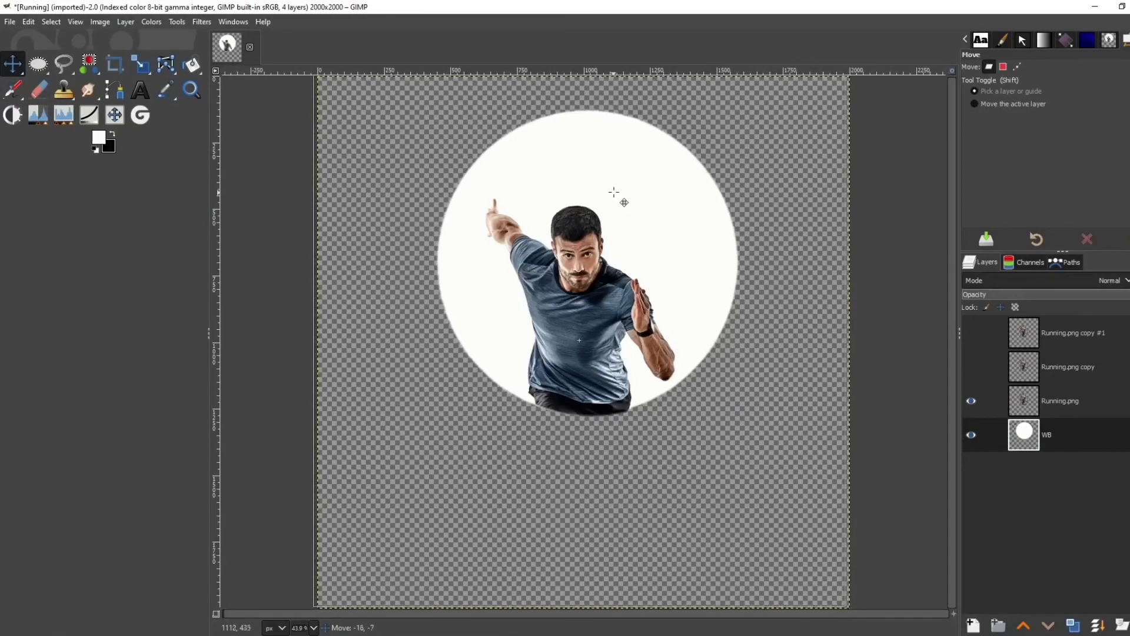
- Start a Drop Shadow on the Running.png copy layer with grow radius 5 and linked X and Y offsets of 6.968
click(1094, 397)
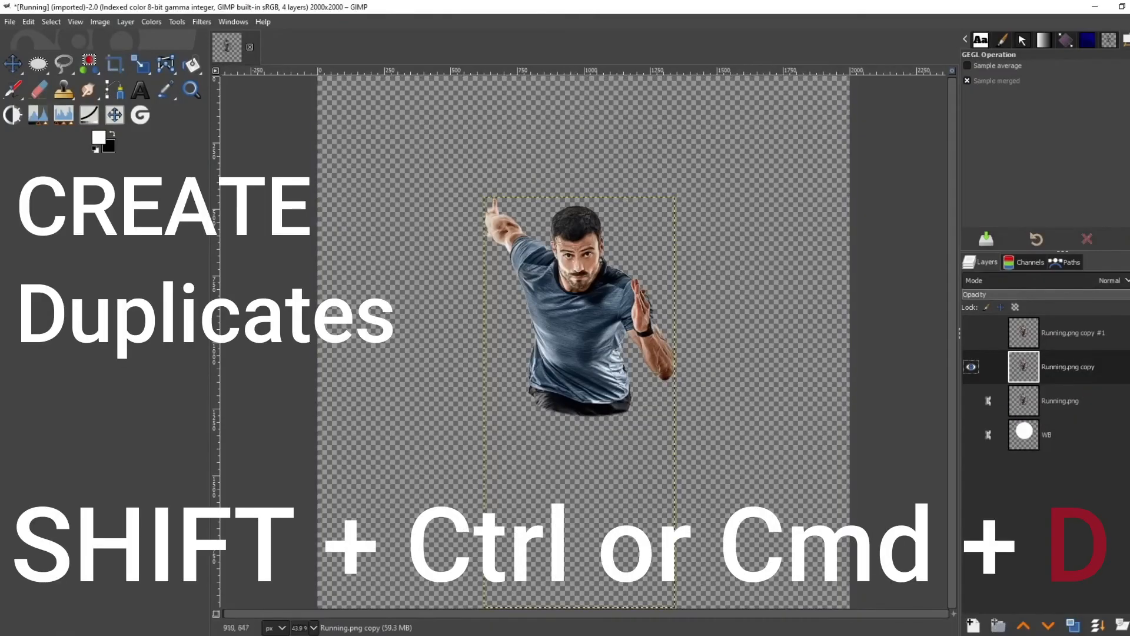
click(200, 22)
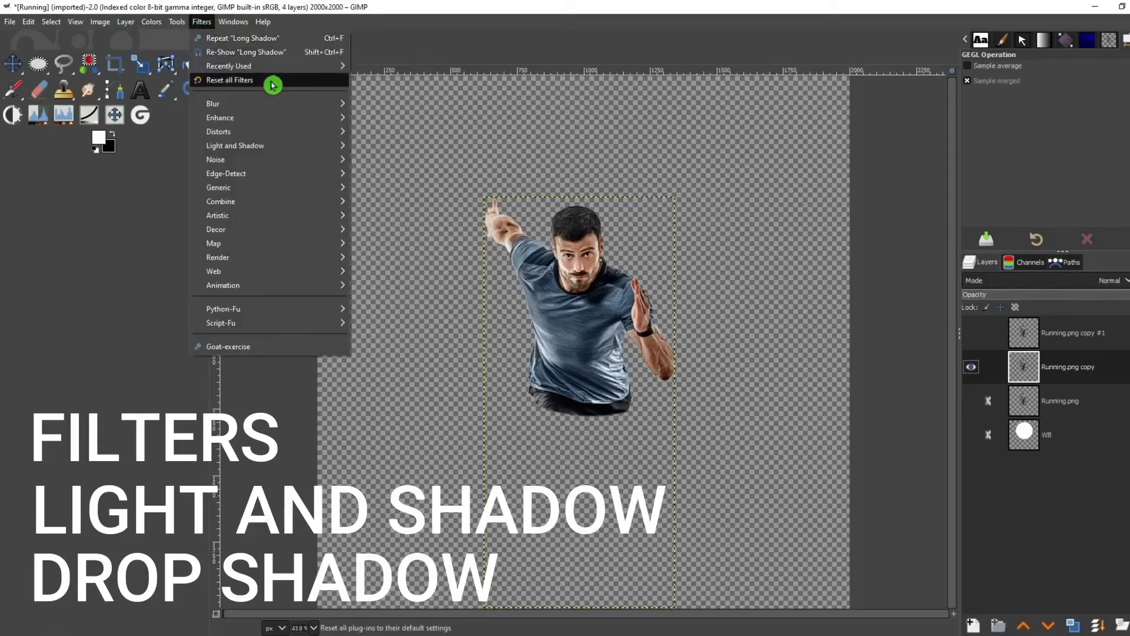
mouse_move(277, 148)
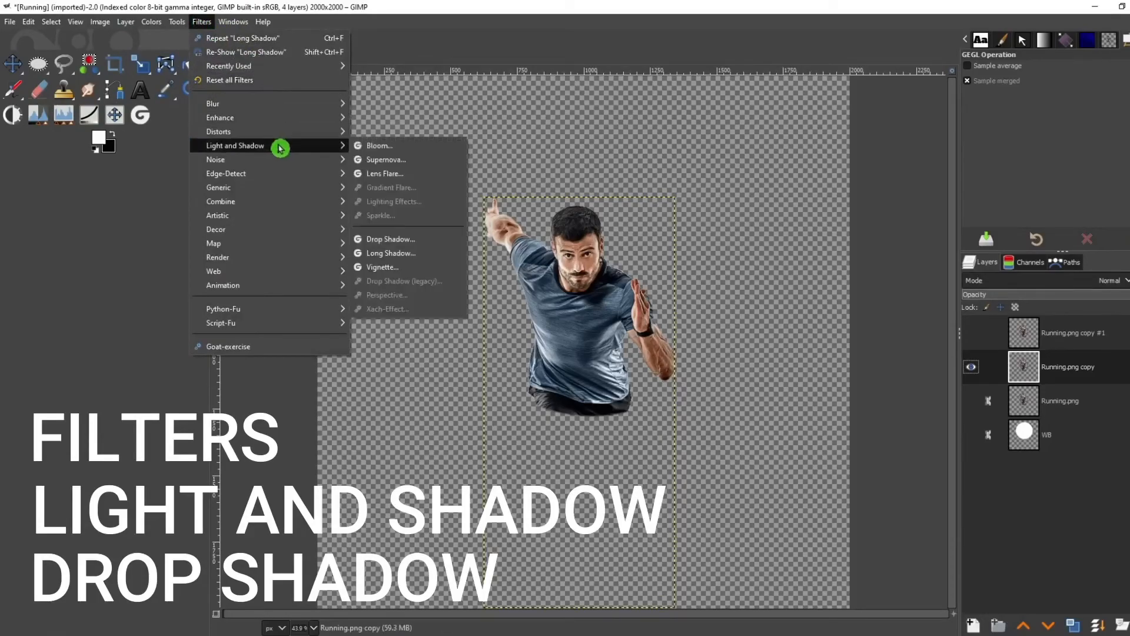
click(427, 238)
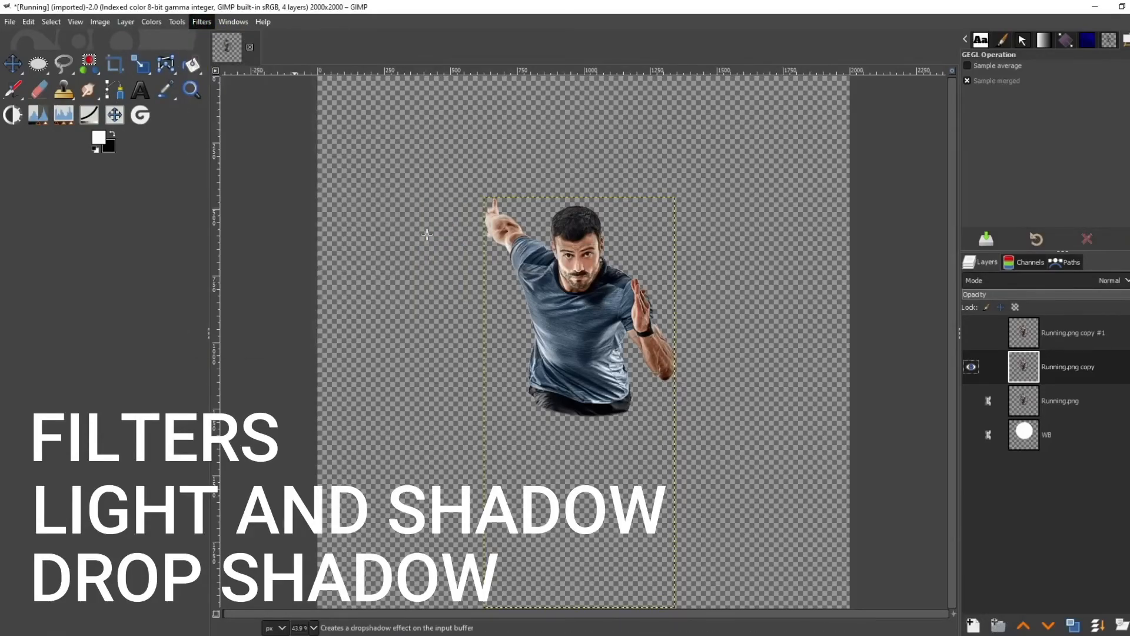
drag(946, 212, 971, 211)
drag(982, 160, 928, 165)
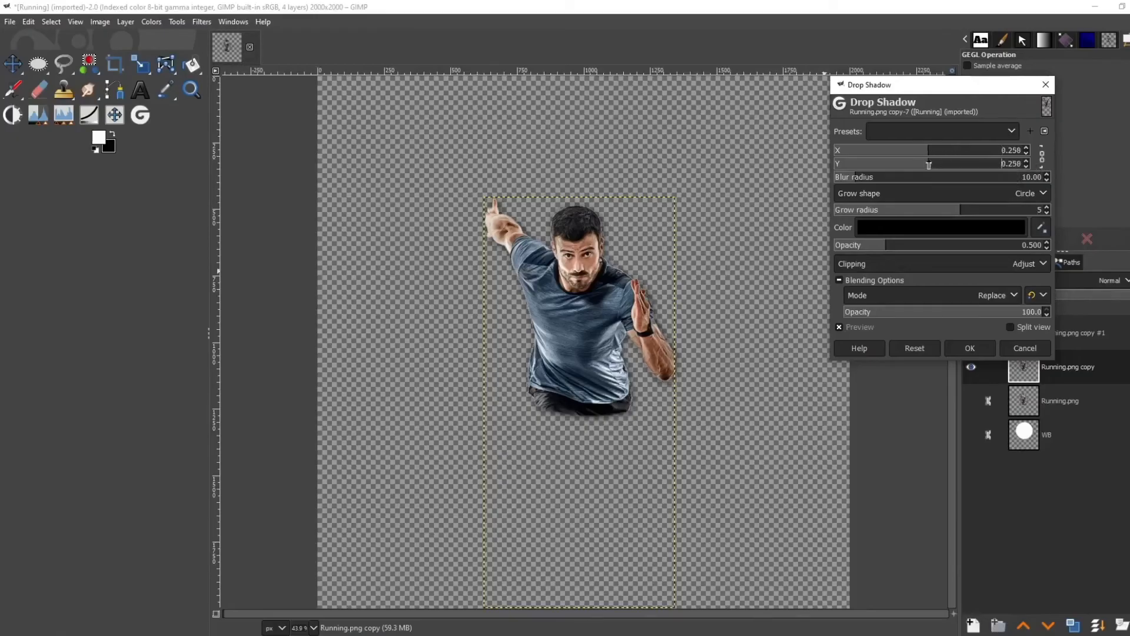
click(944, 160)
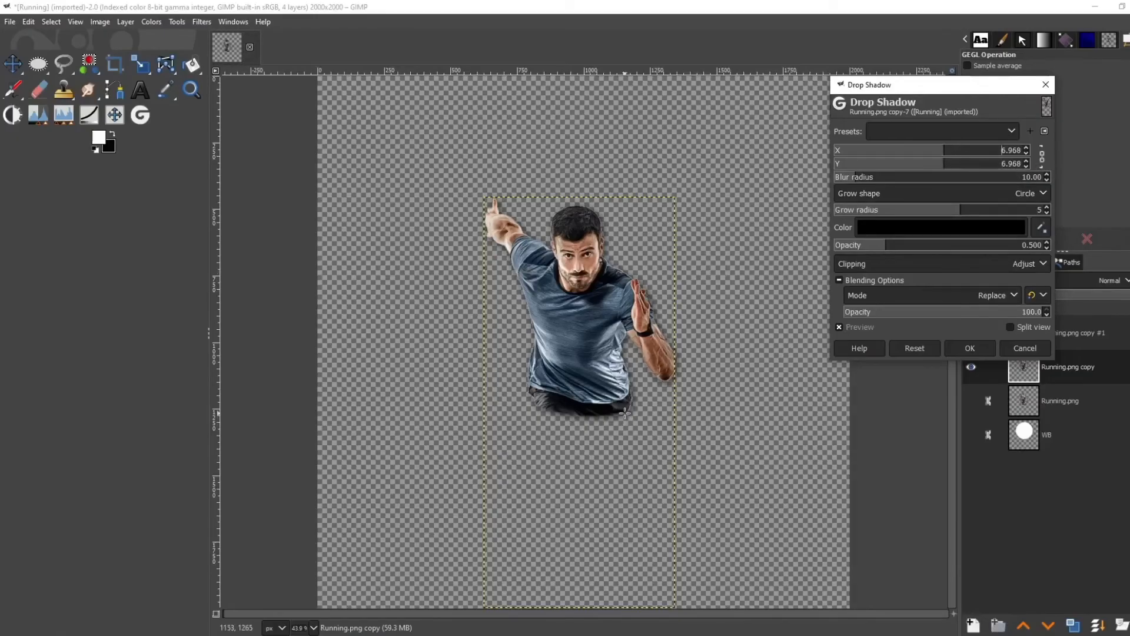
- Set the drop shadow's grow radius to -8, opacity to 1.360 and X and Y offsets to 14.452, and apply it
click(949, 210)
click(928, 243)
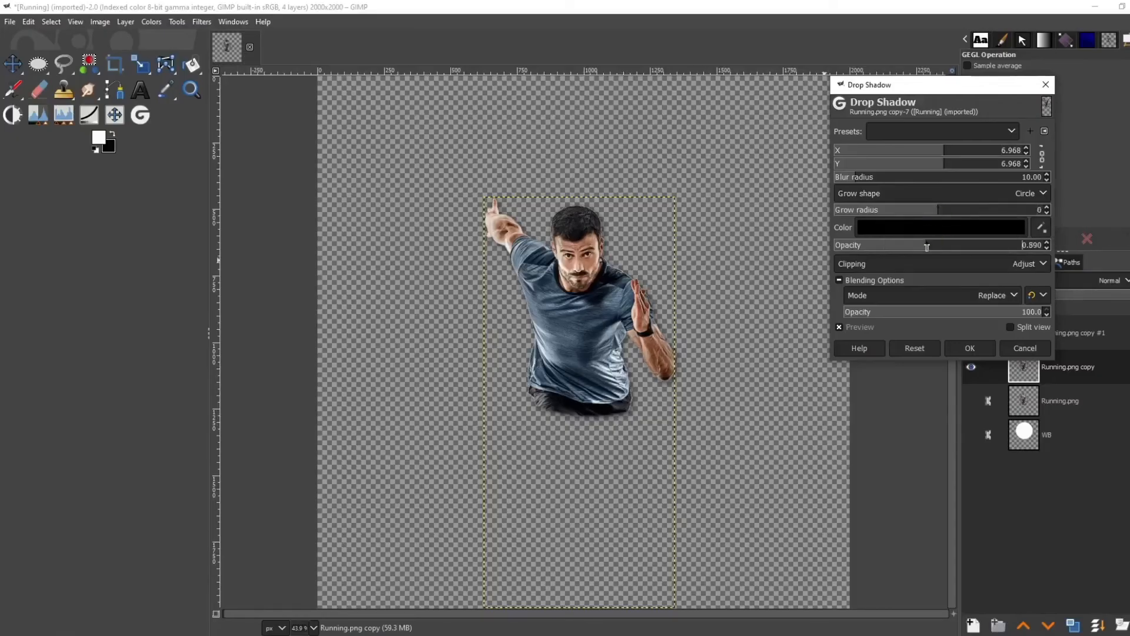
click(948, 244)
click(924, 209)
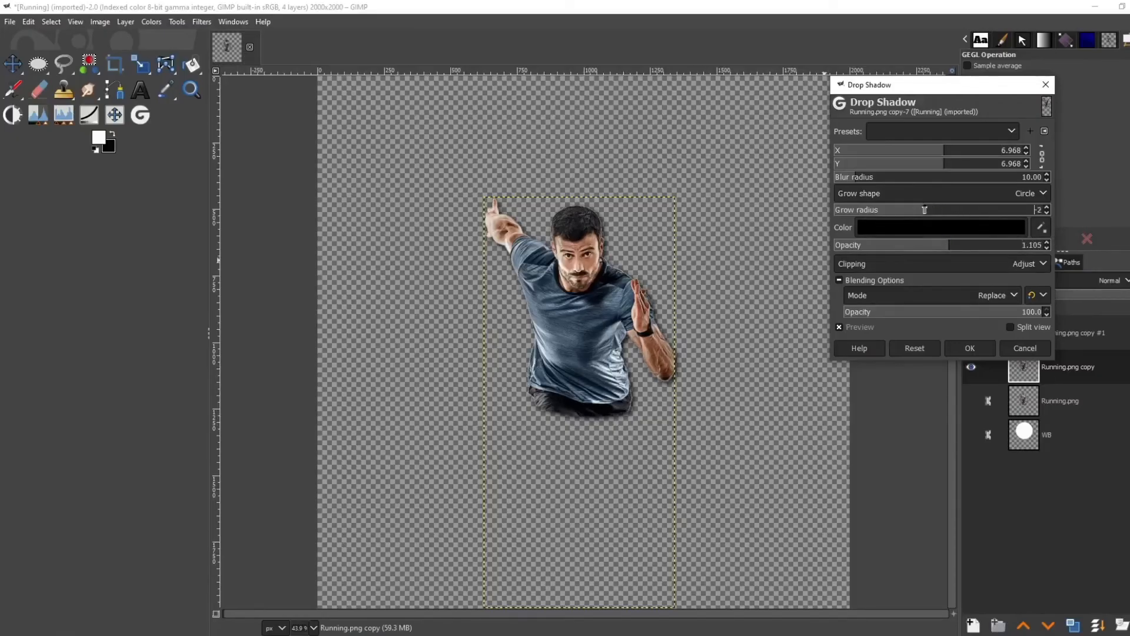
click(976, 245)
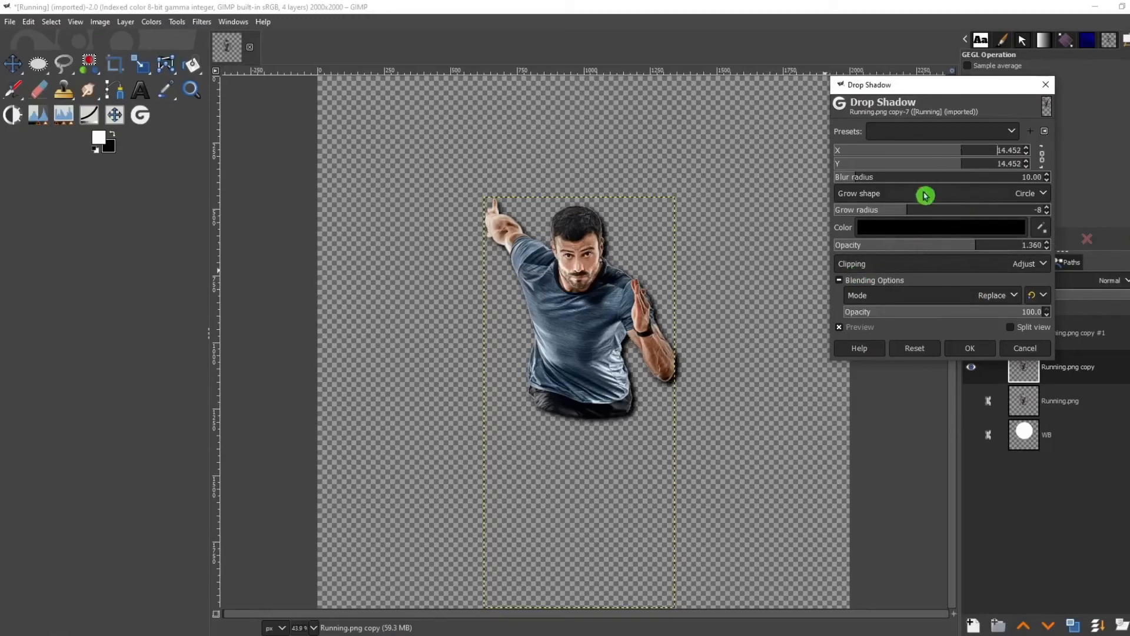
click(970, 348)
- Hide the other layers, including WB, and show only the Running.png copy #1 layer
shift+click(976, 423)
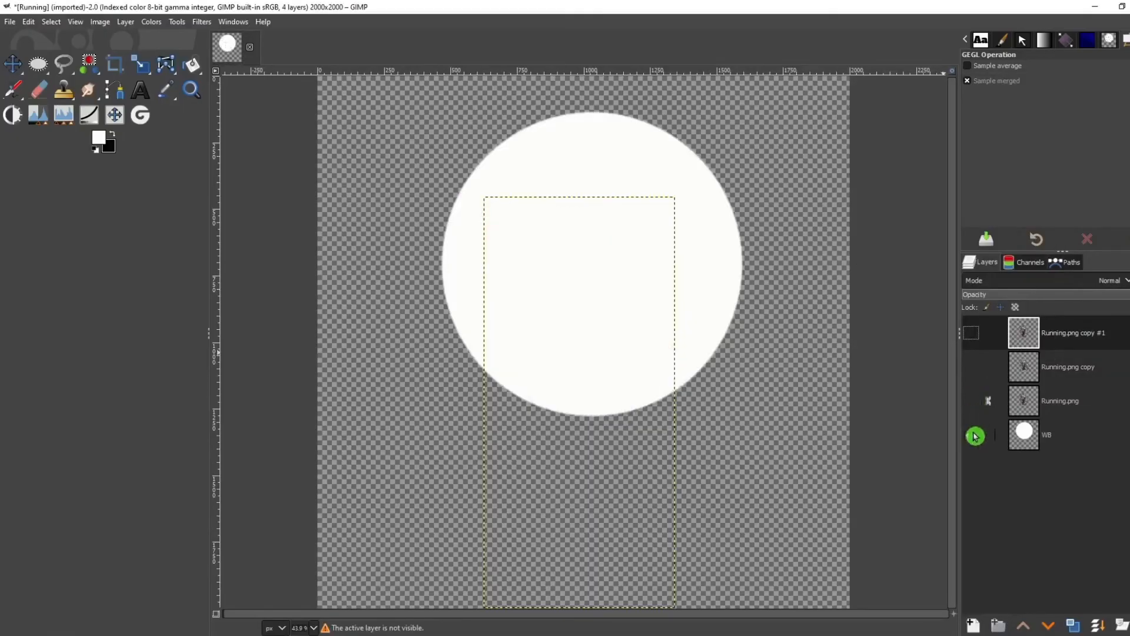
click(975, 435)
click(972, 334)
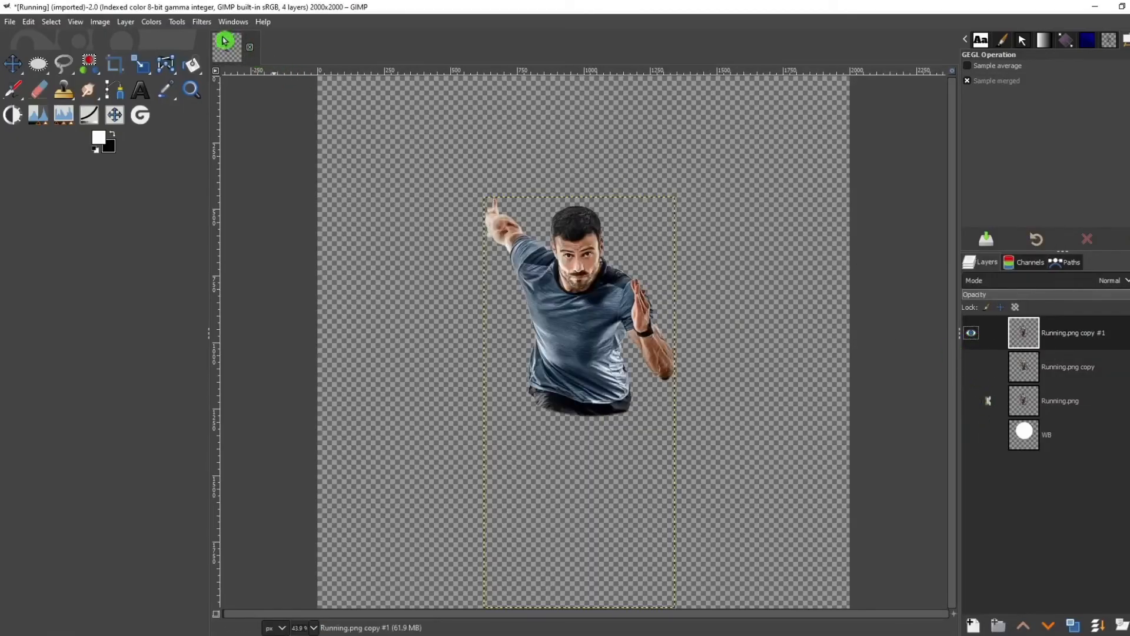
- Apply the Cartoon filter to Running.png copy #1 with a mask radius of 37.355 and percent black of 0.767
click(198, 21)
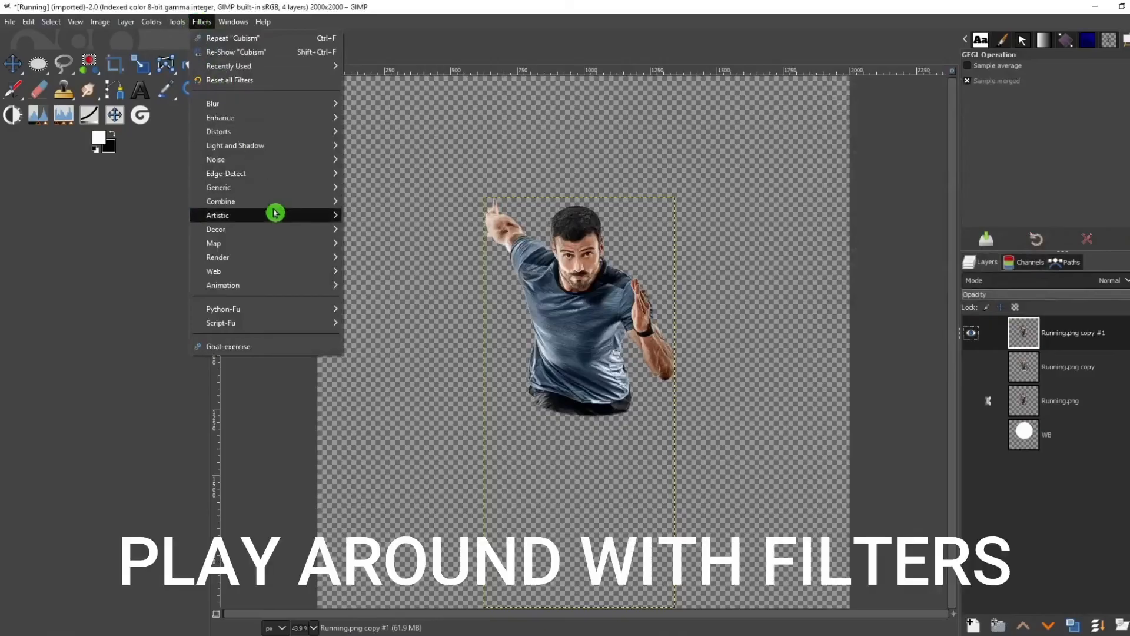
mouse_move(273, 215)
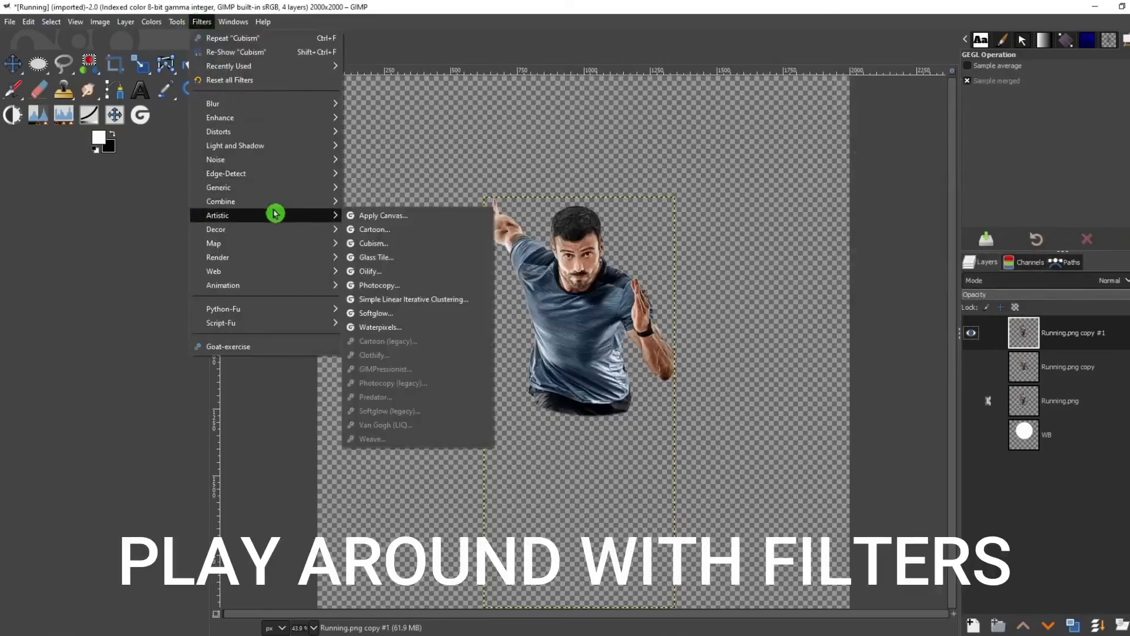
click(447, 229)
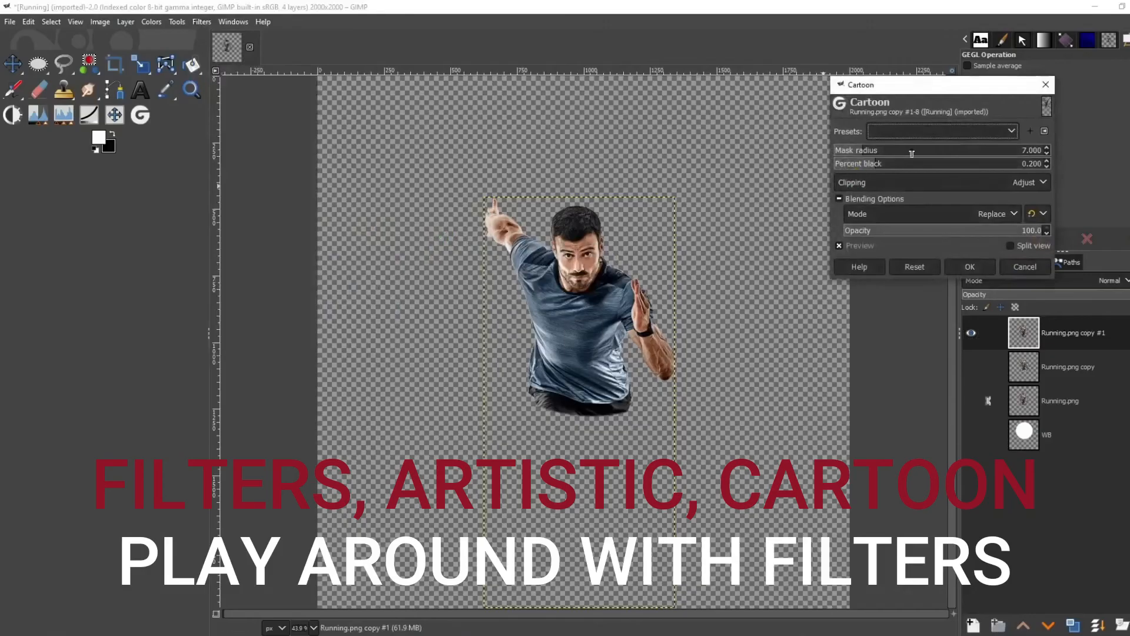
drag(911, 153, 966, 165)
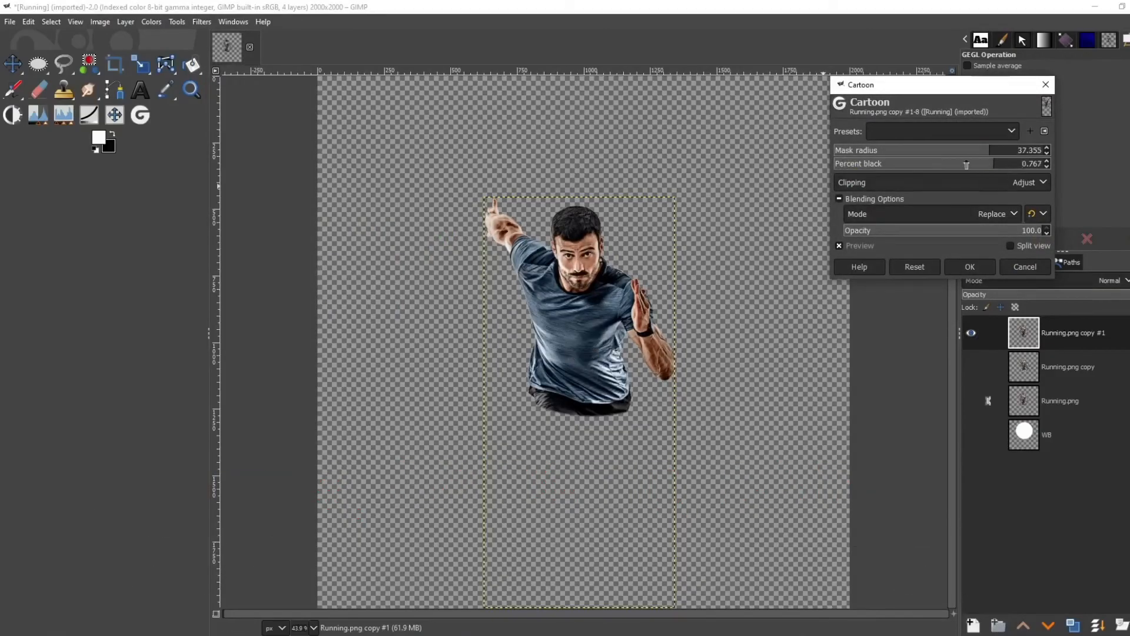
click(969, 267)
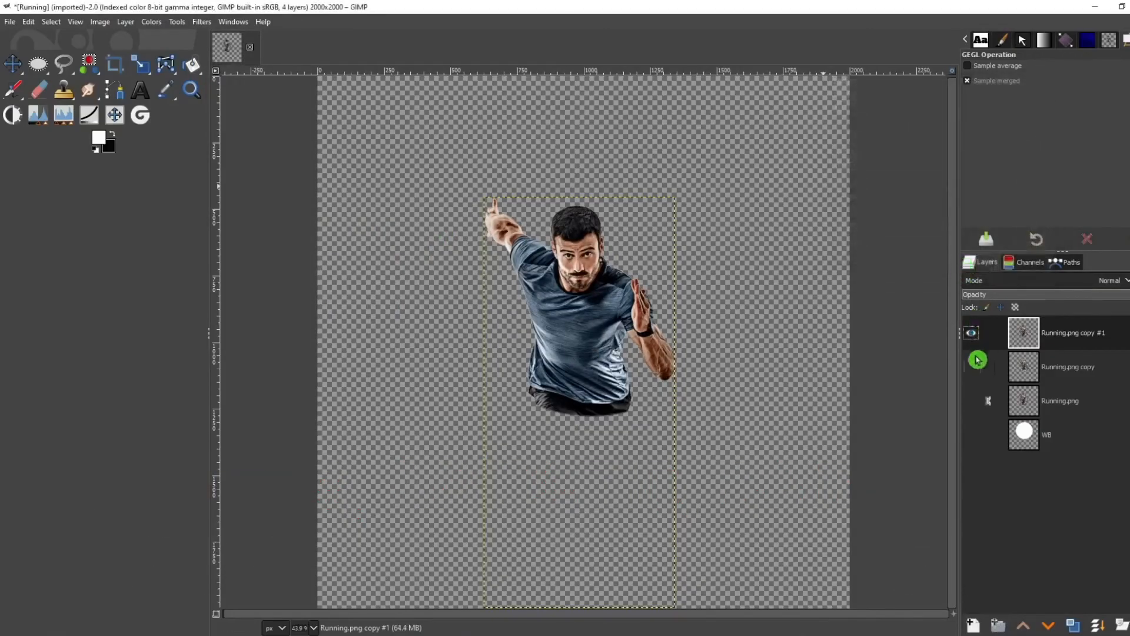
- Show the Running.png copy, Running.png and WB layers, and toggle Running.png copy #1 off and on to compare the effect
click(976, 361)
click(975, 391)
click(974, 430)
click(974, 334)
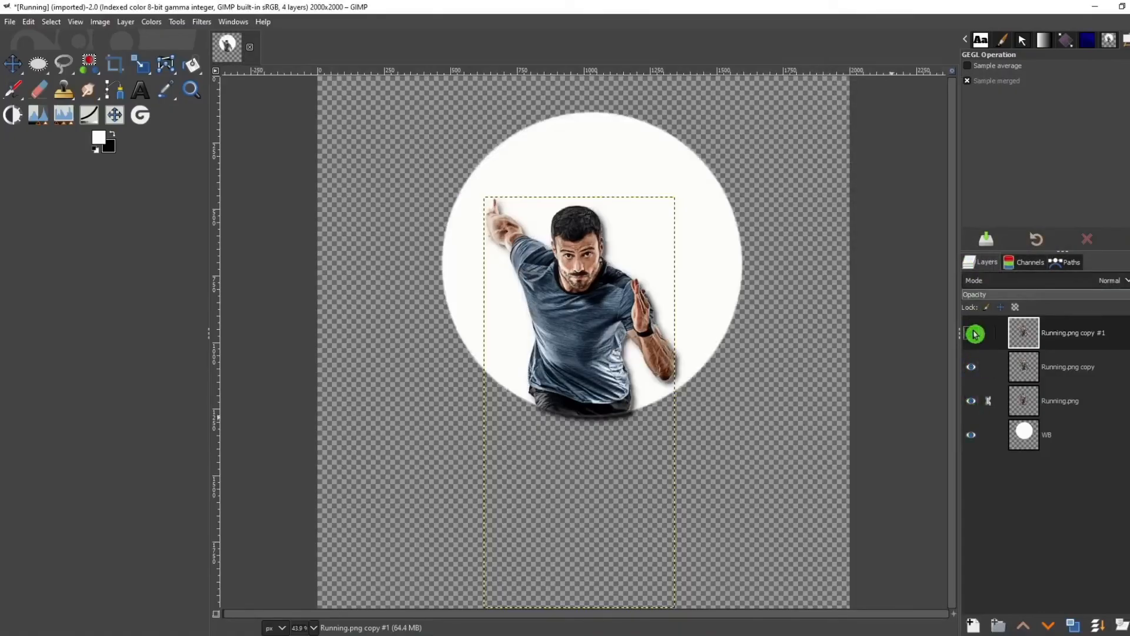
click(974, 334)
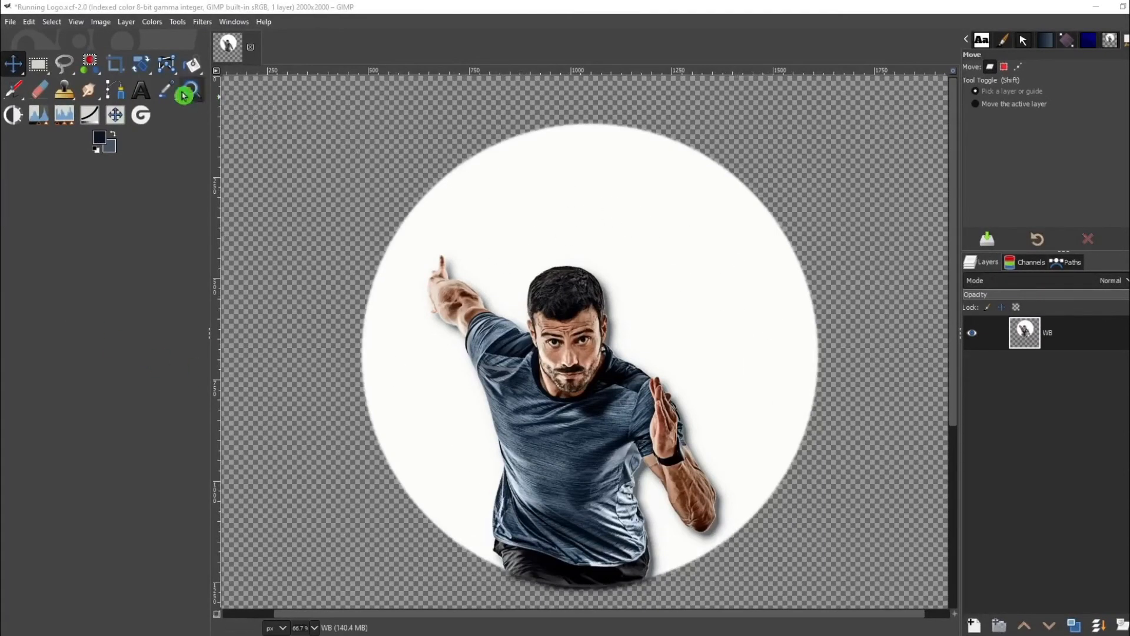
- Make an elliptical selection of about 795 × 787 px inside the white circle of the merged logo, positioned at about 645, 280
click(46, 72)
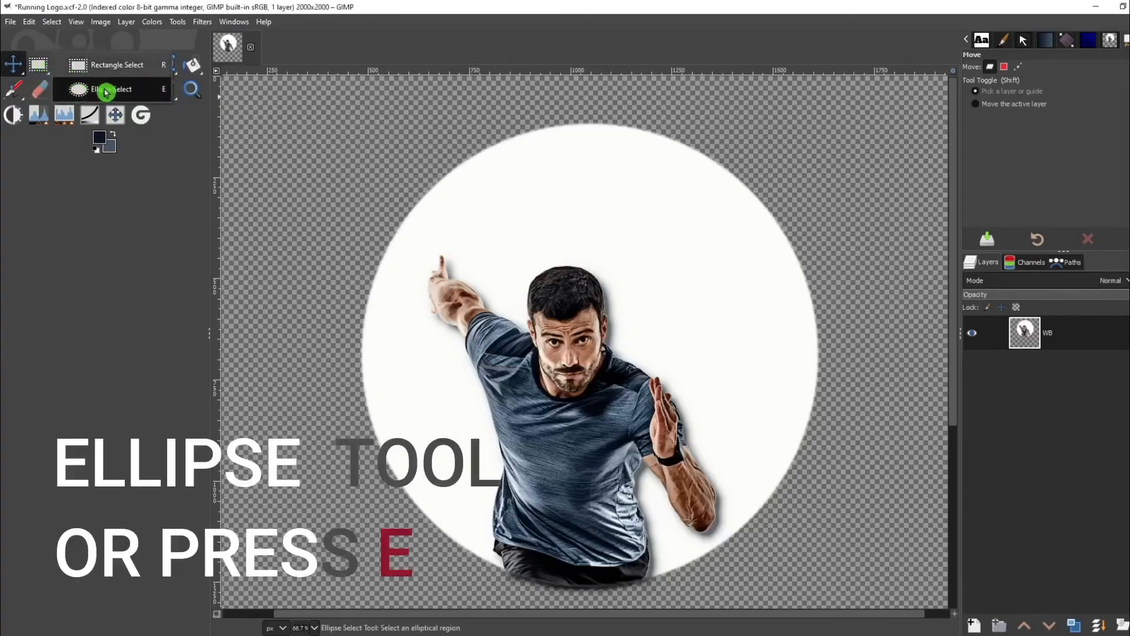
click(151, 91)
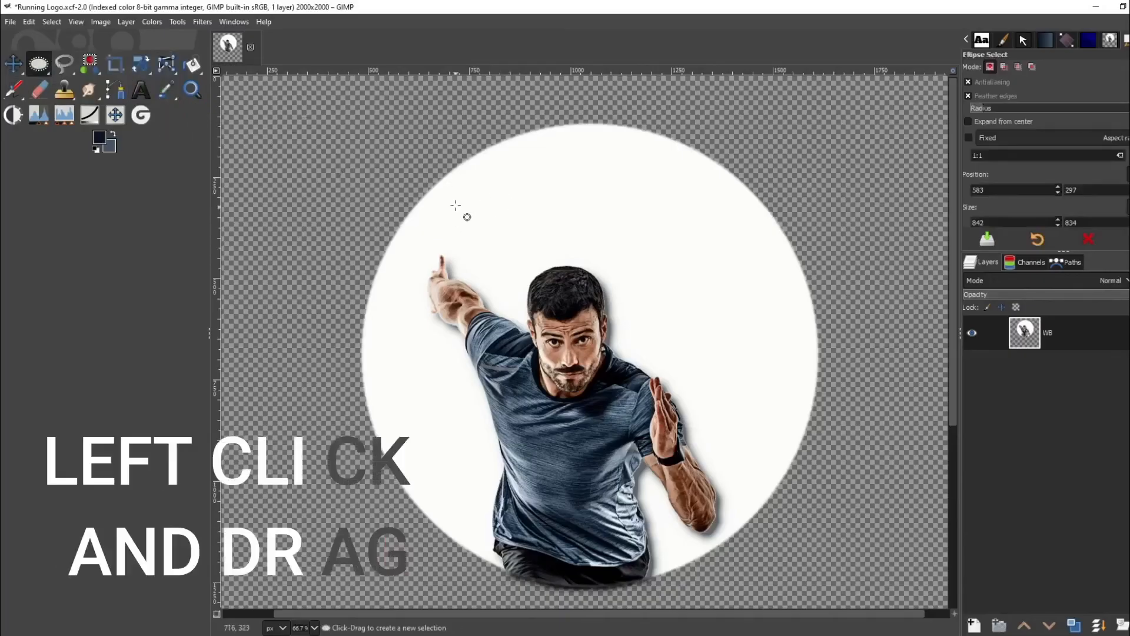
drag(456, 203, 749, 507)
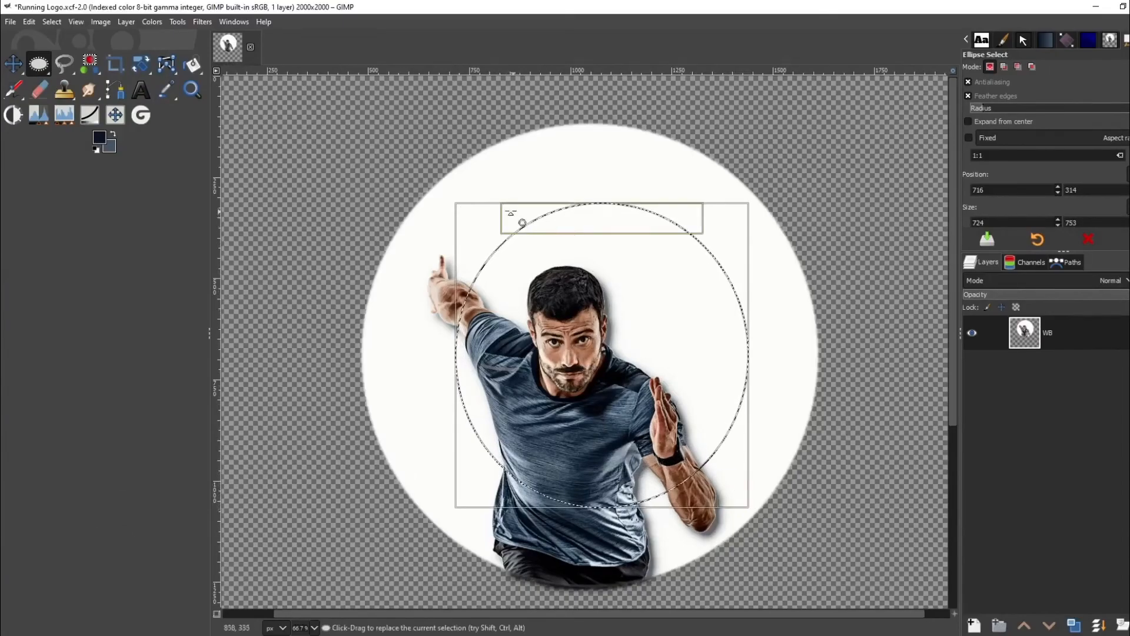
drag(486, 226, 459, 213)
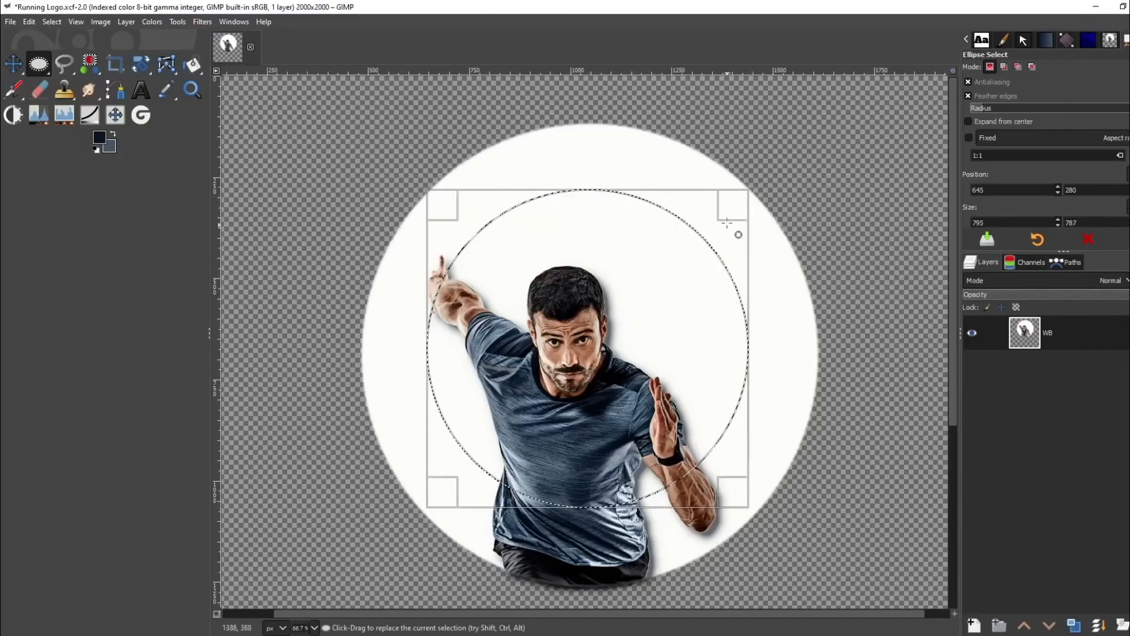
- Resize the elliptical selection to about 784 × 776 px at 645, 304 and convert it to a path
drag(726, 212, 711, 221)
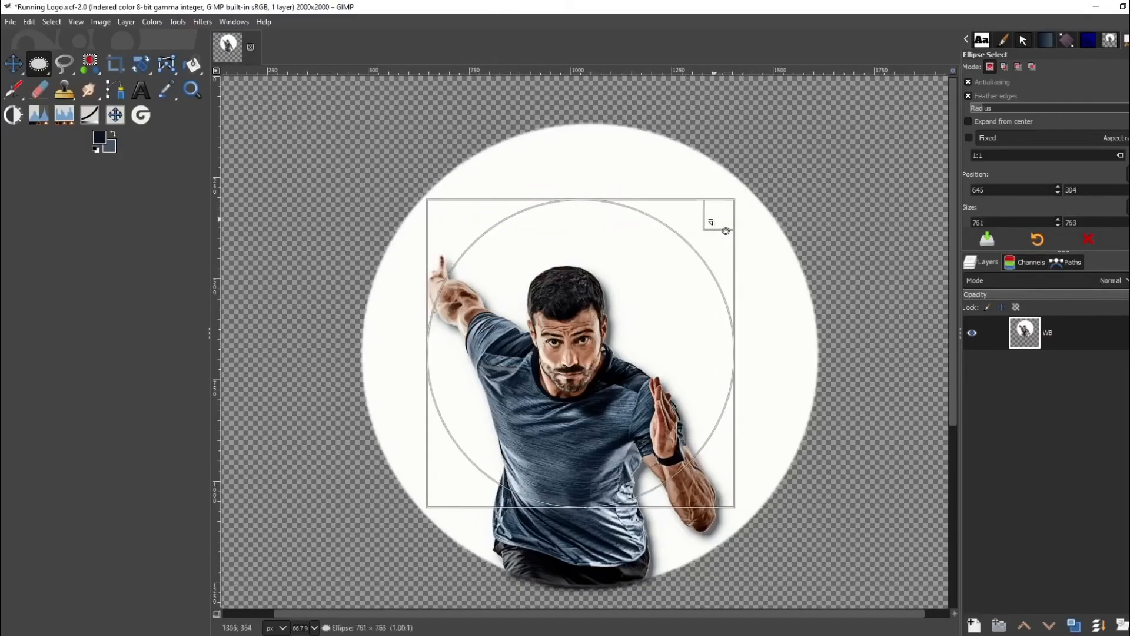
drag(732, 495, 735, 464)
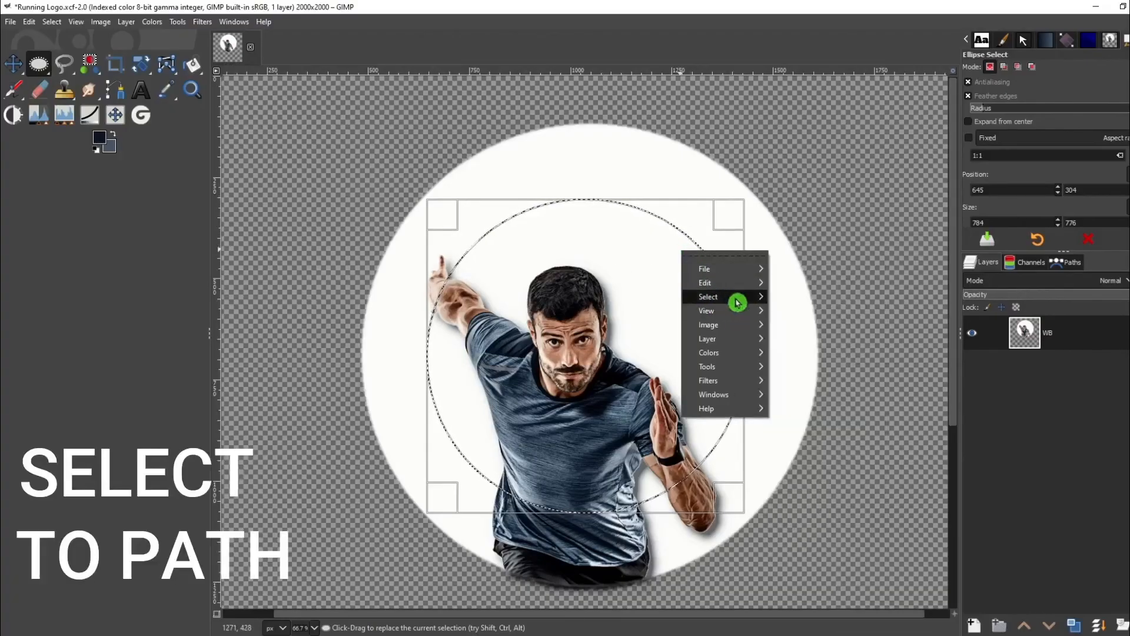
mouse_move(735, 298)
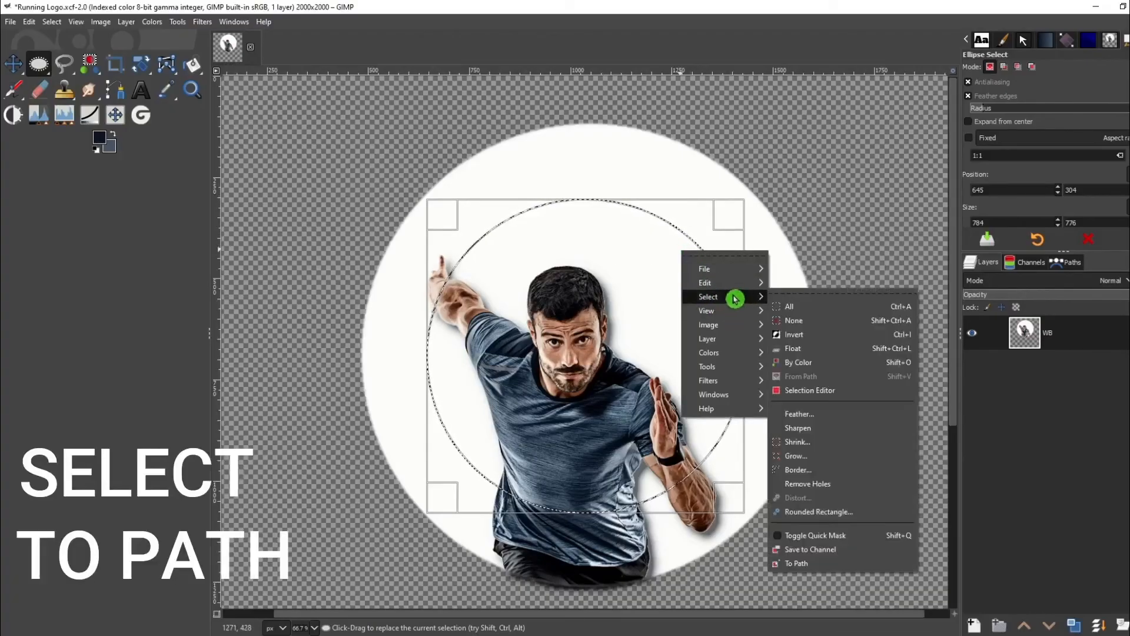
click(831, 563)
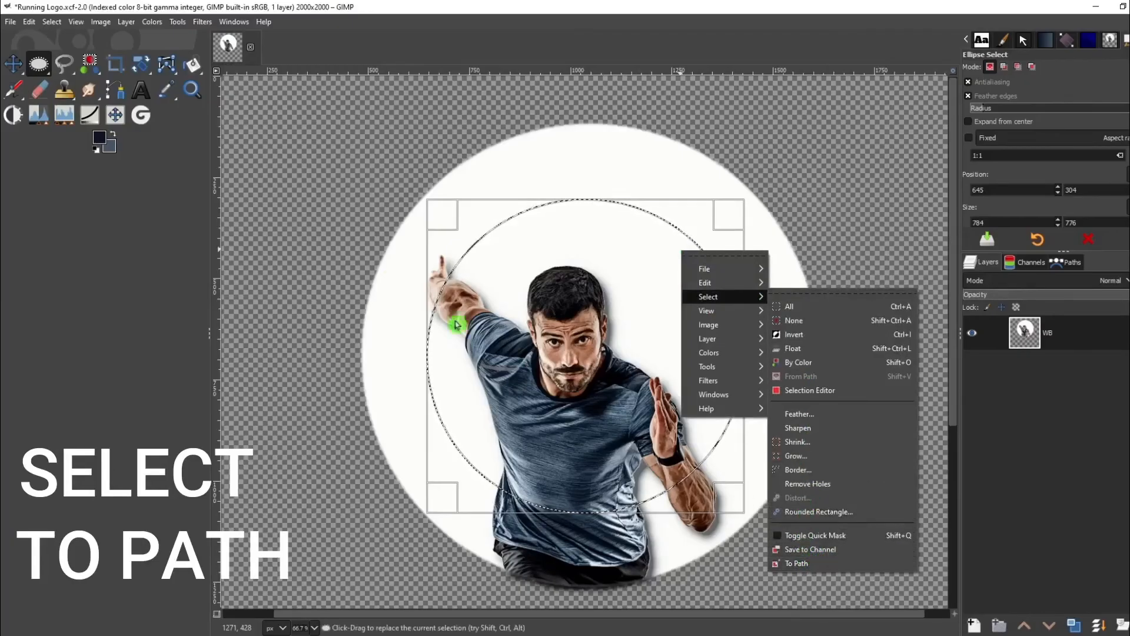
click(59, 21)
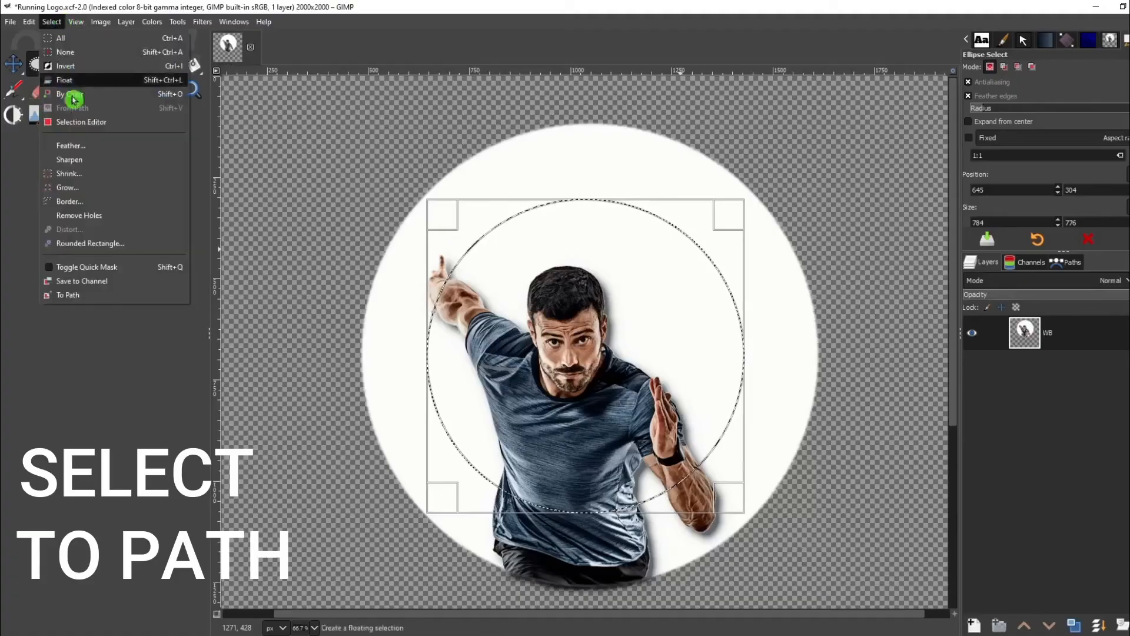
click(93, 301)
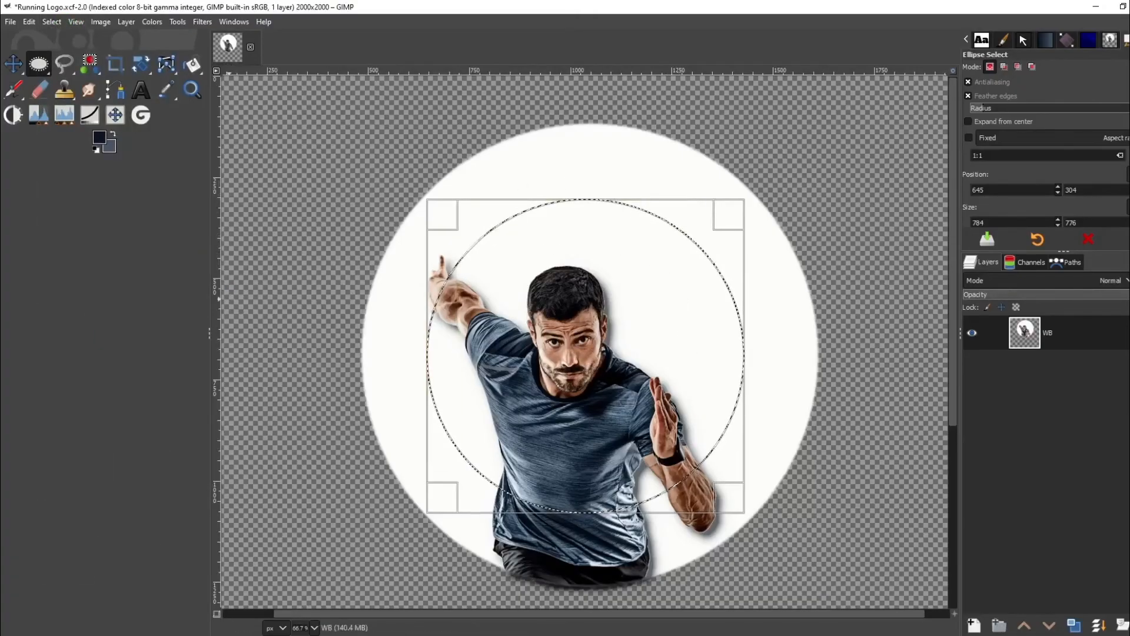
- Clear the elliptical selection and make its circular path visible on the canvas
click(52, 22)
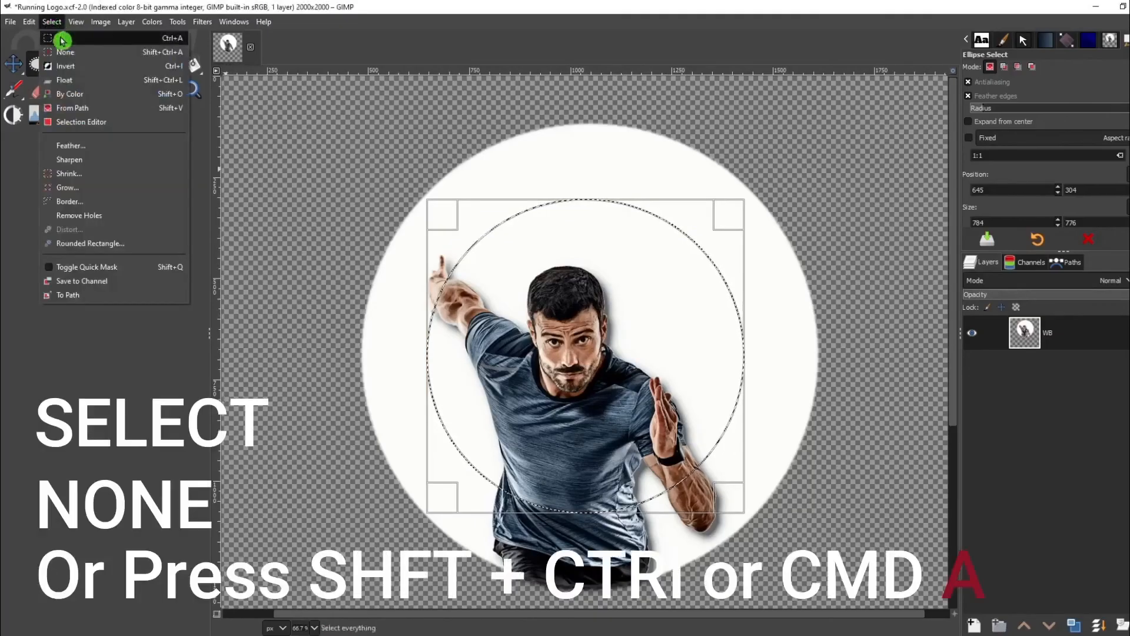
click(131, 54)
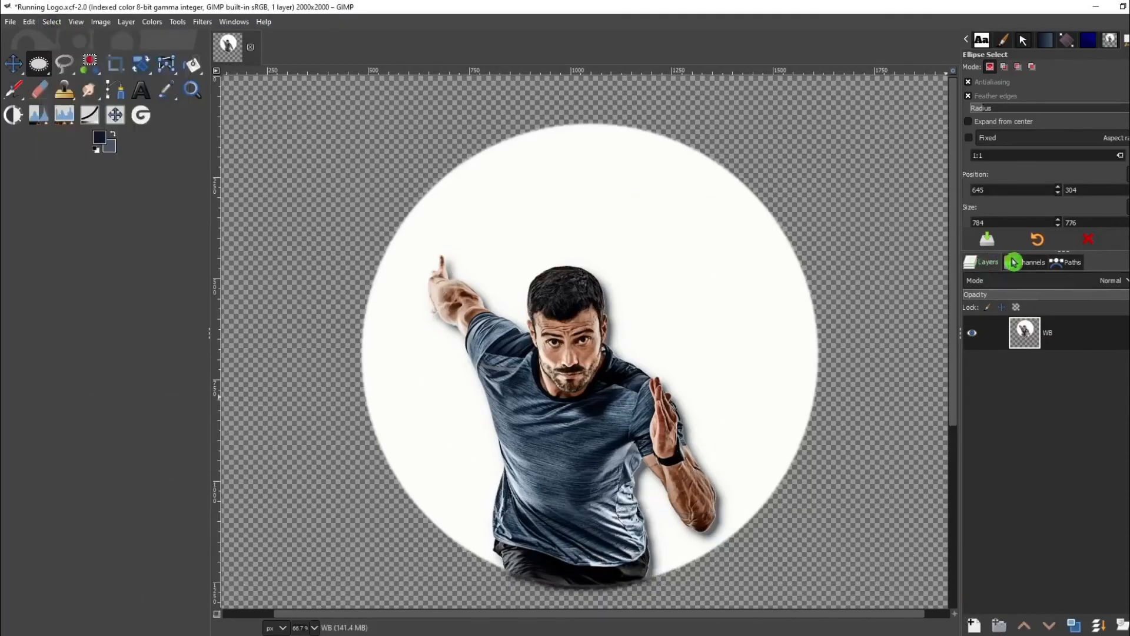
click(1067, 263)
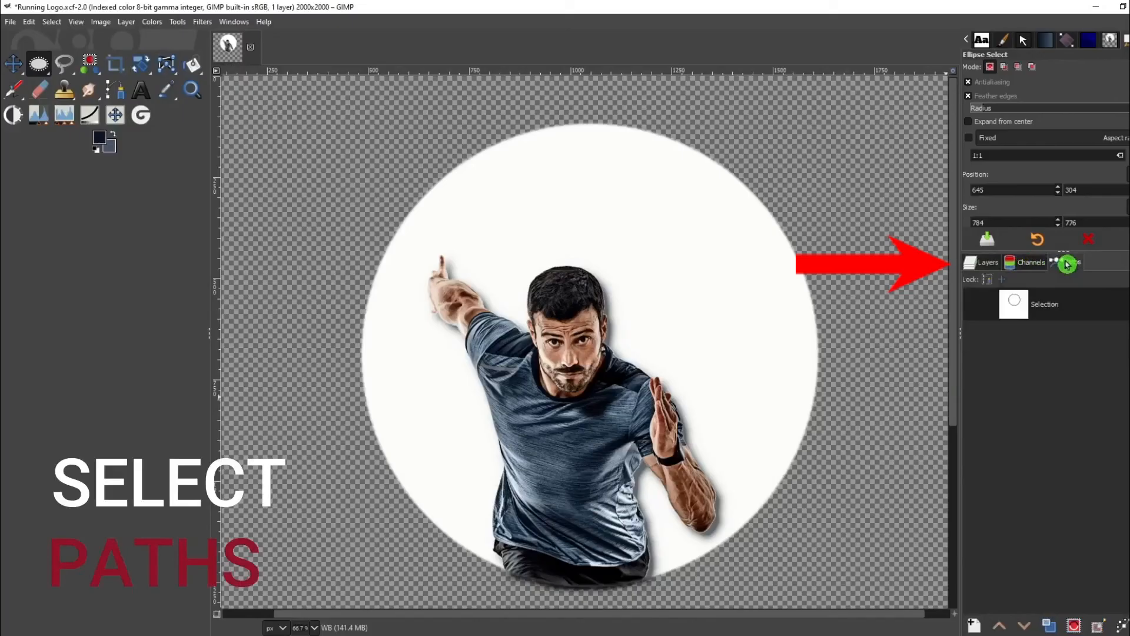
click(1048, 304)
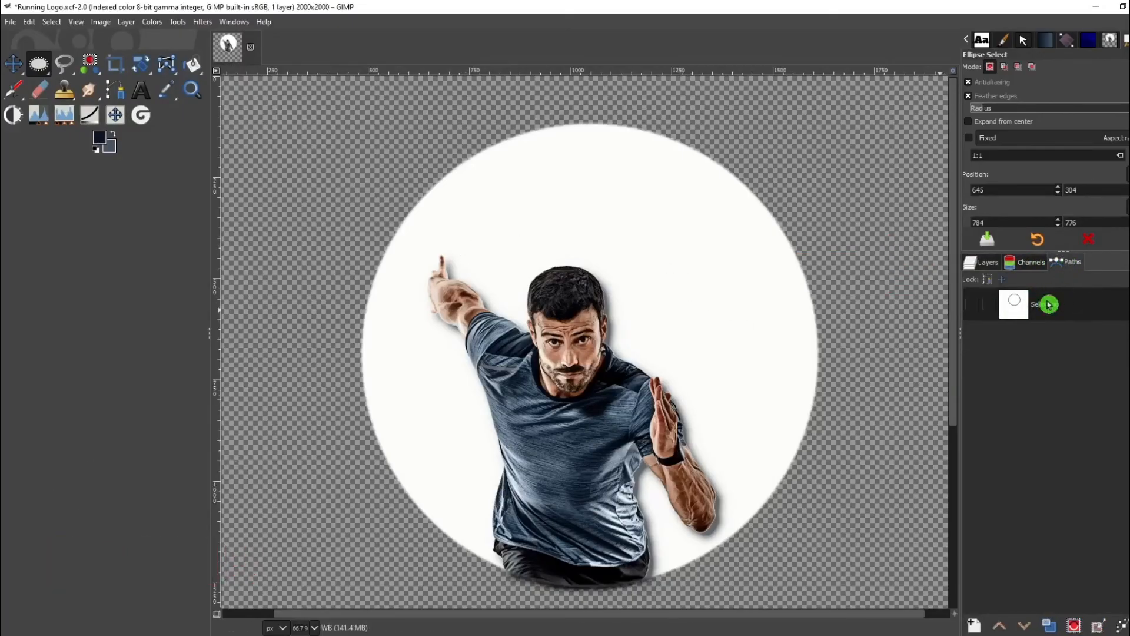
click(979, 305)
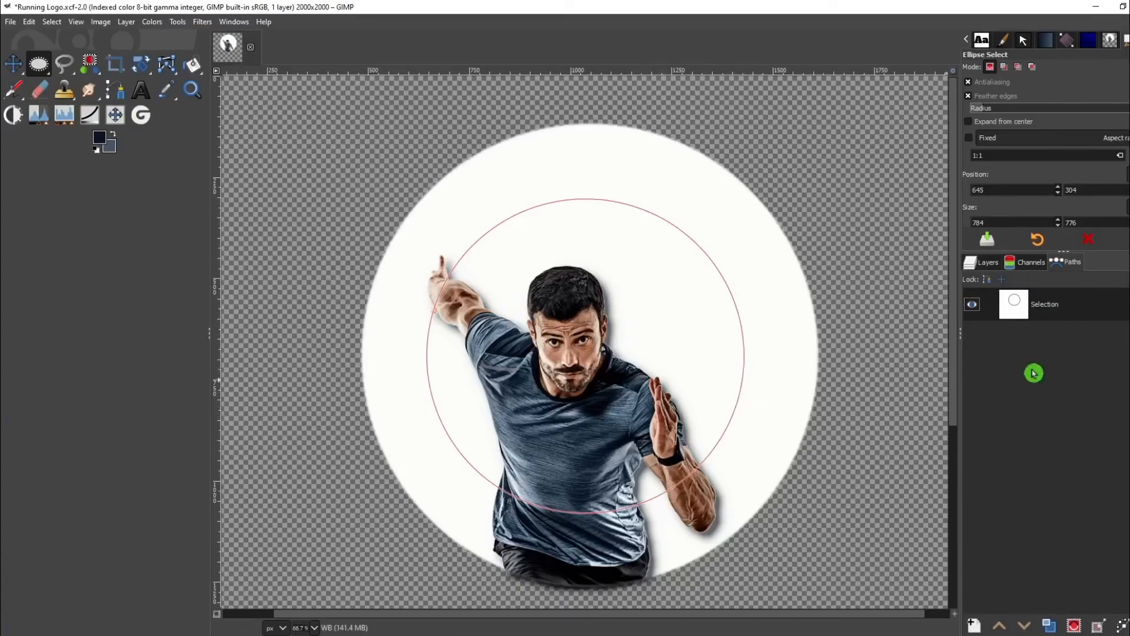
- Add the text MAD FITNESS in a text box above the runner's head, inside the white circle
click(976, 264)
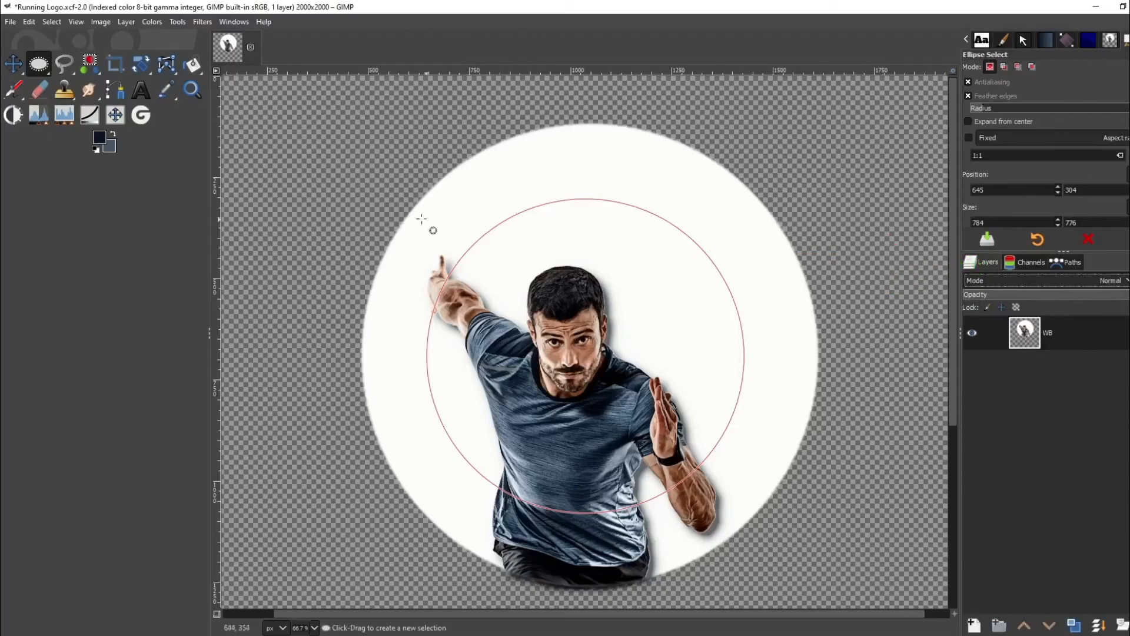
click(146, 91)
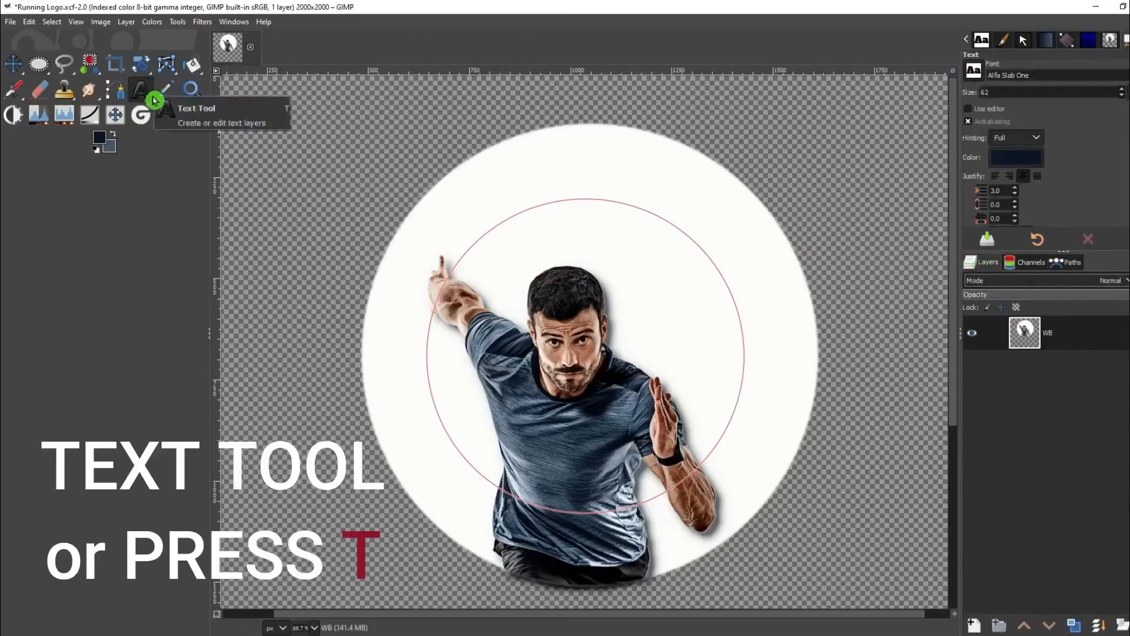
drag(502, 159, 719, 228)
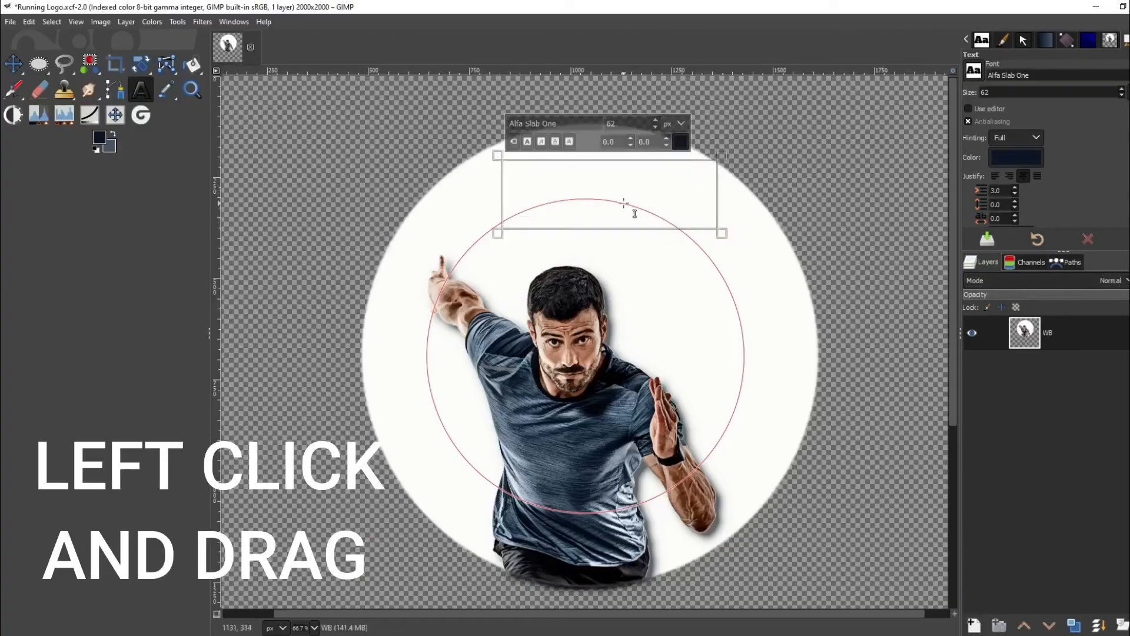
text(MAD)
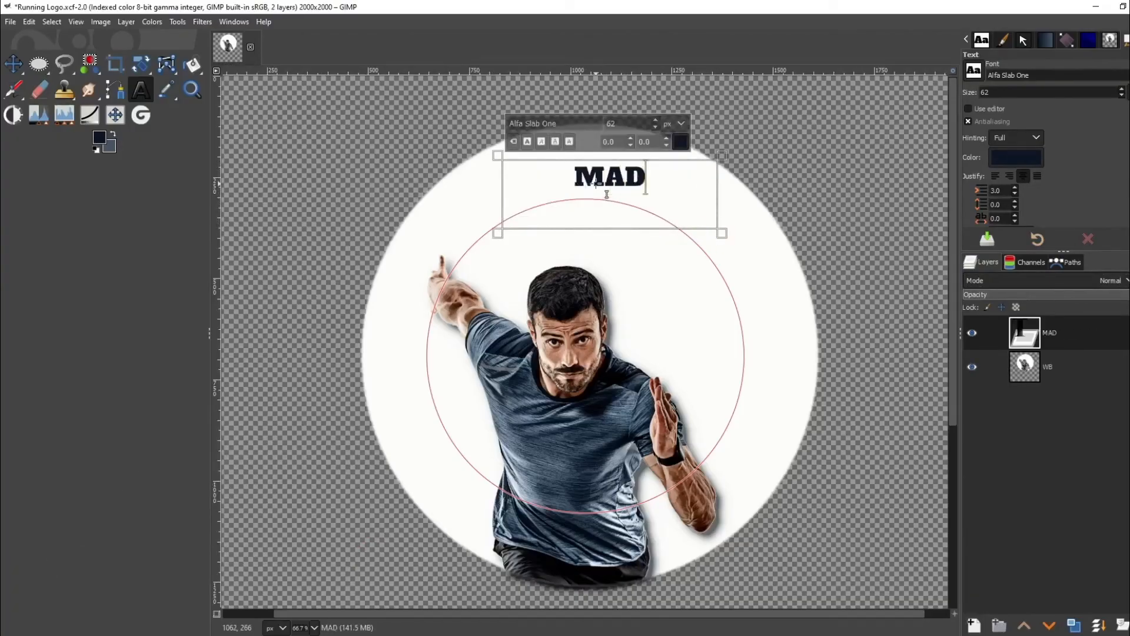
text( FITNESS)
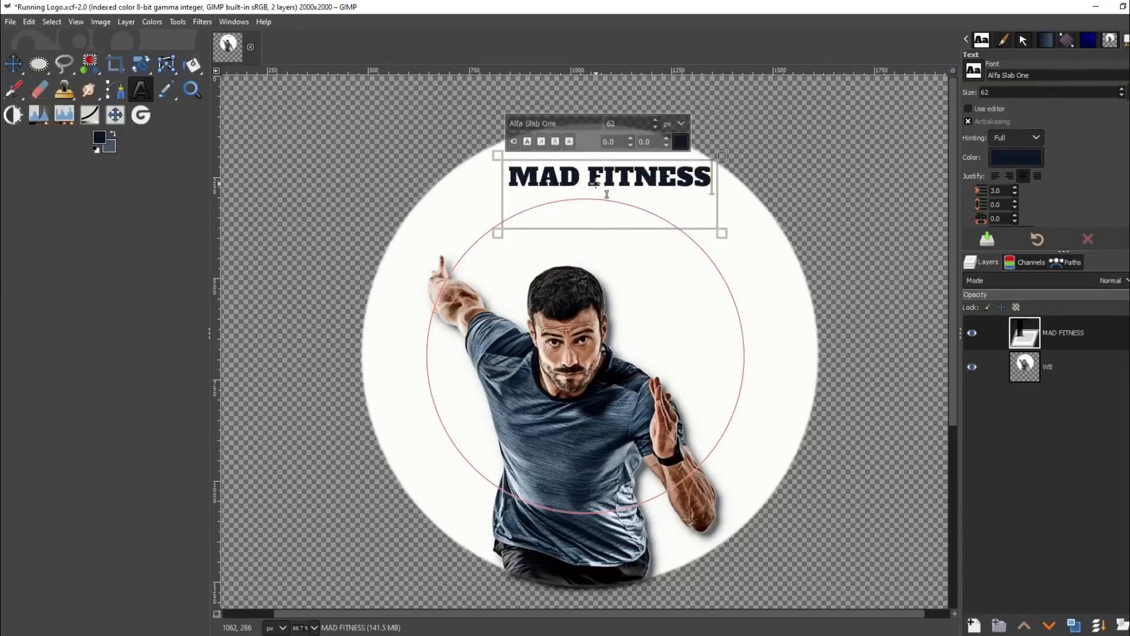
- Set the MAD FITNESS text size to 100 px and enlarge its text box so the words fit on one line
key(ctrl+a)
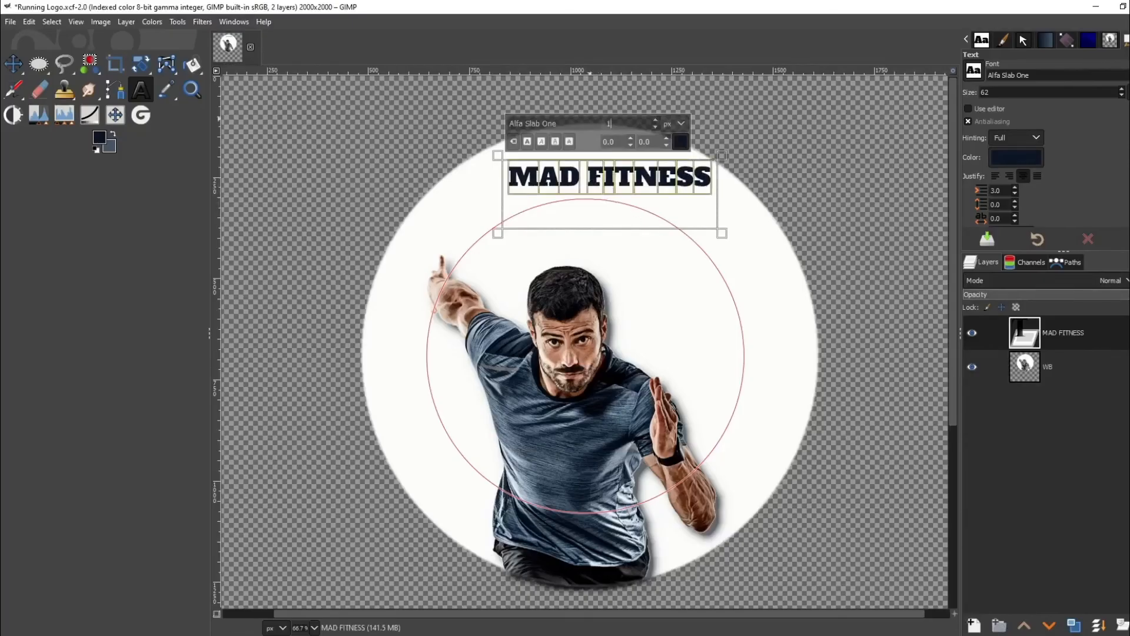
text(100)
key(Return)
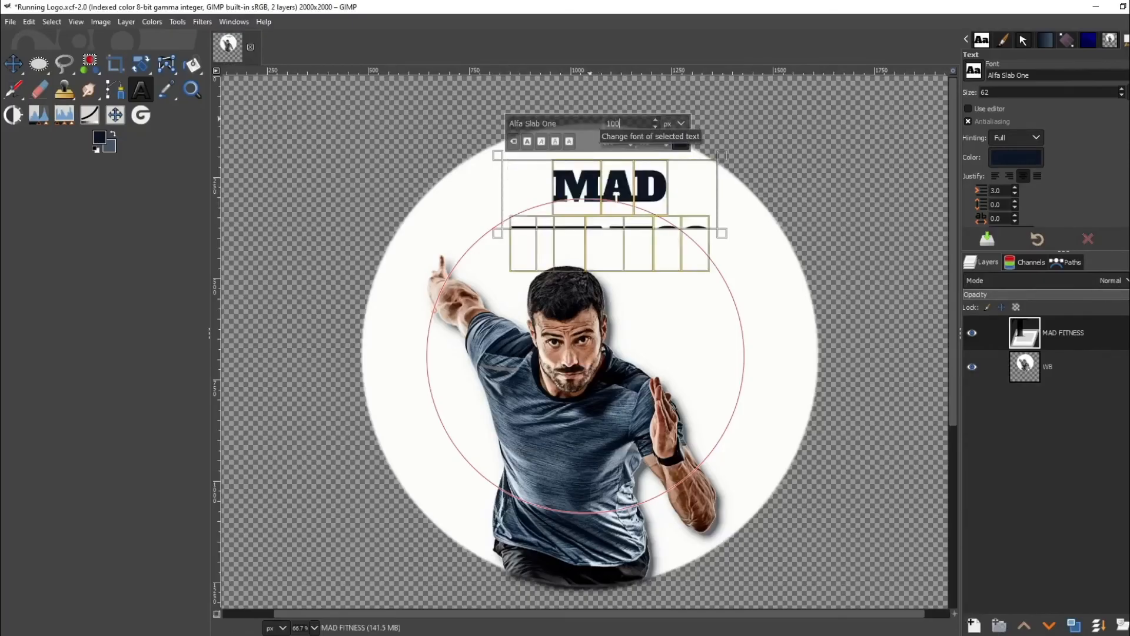
drag(504, 245, 376, 273)
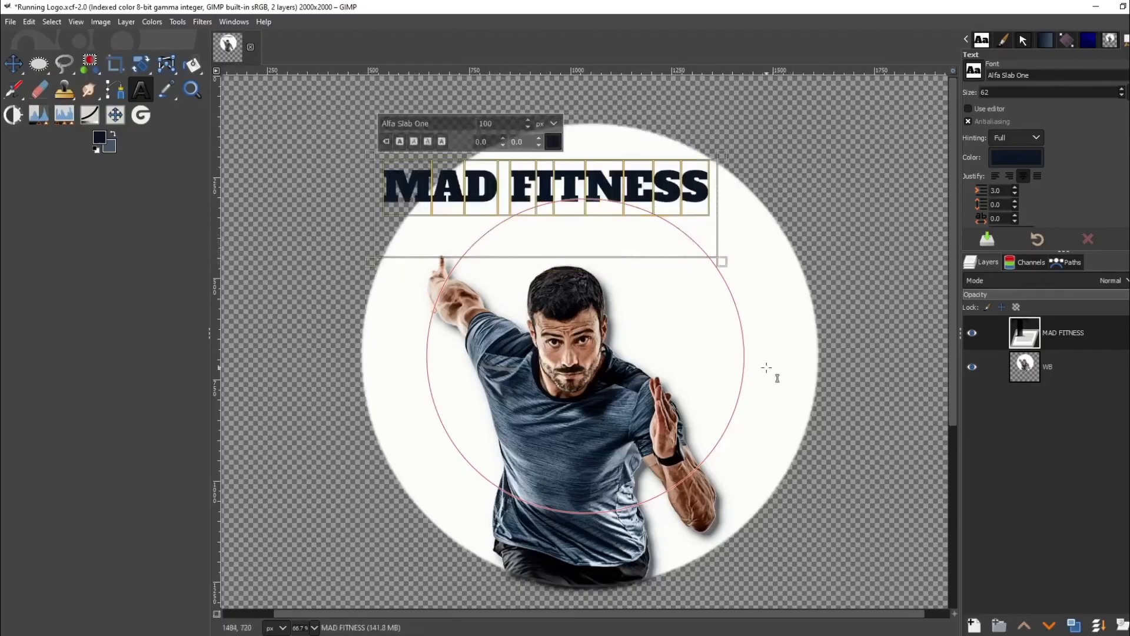
- Run the MAD FITNESS text along the circular path and hide the original MAD FITNESS text layer
click(1089, 370)
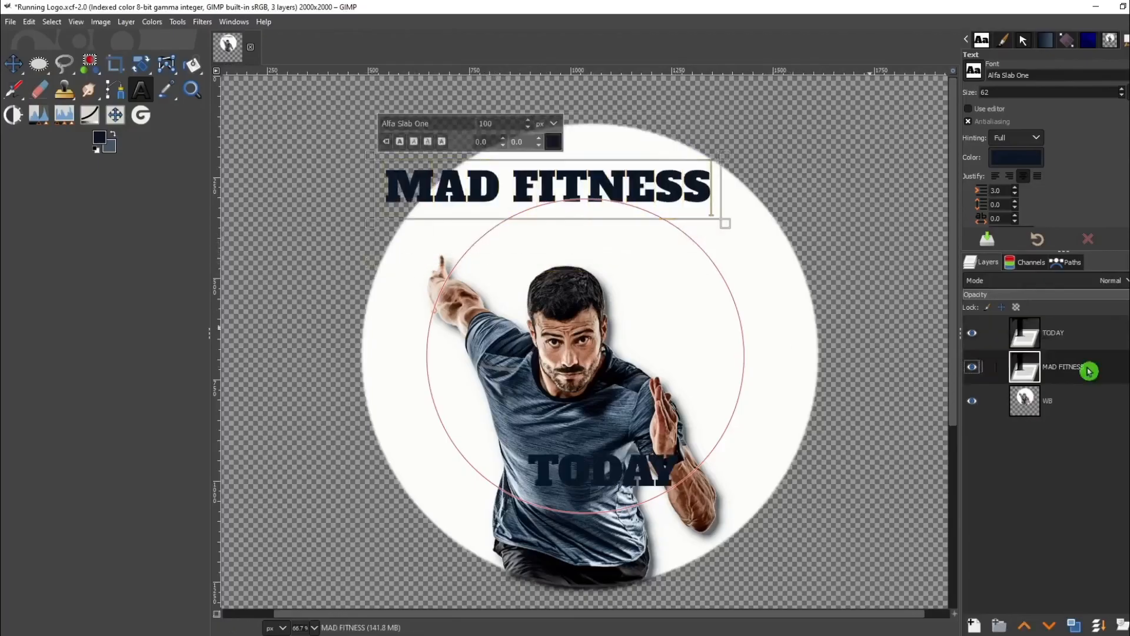
right_click(1090, 369)
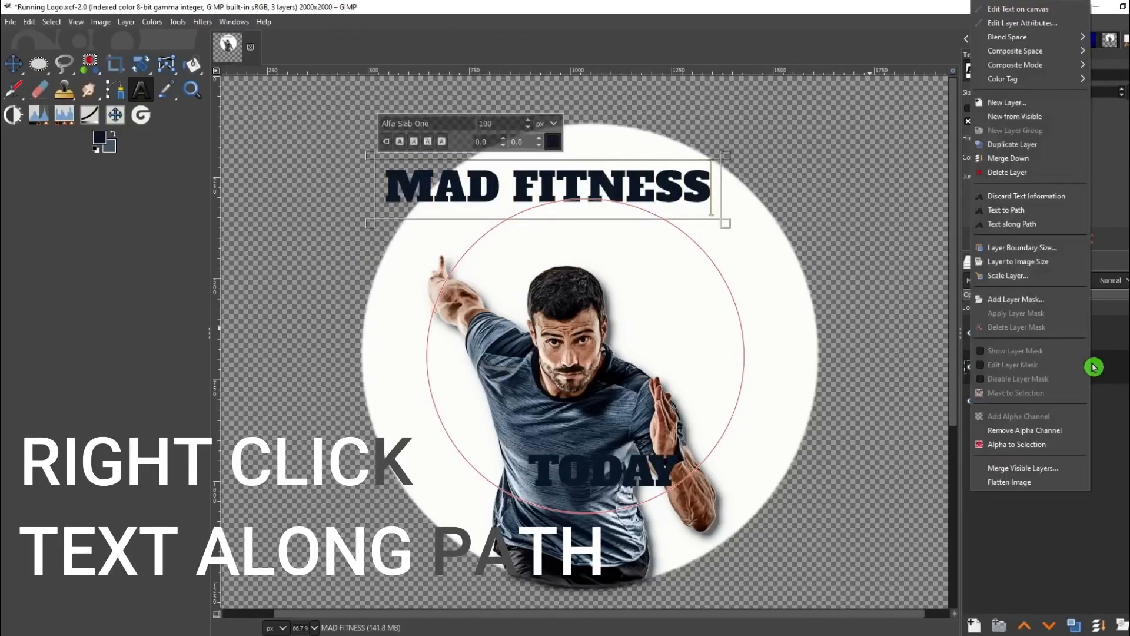
click(1045, 227)
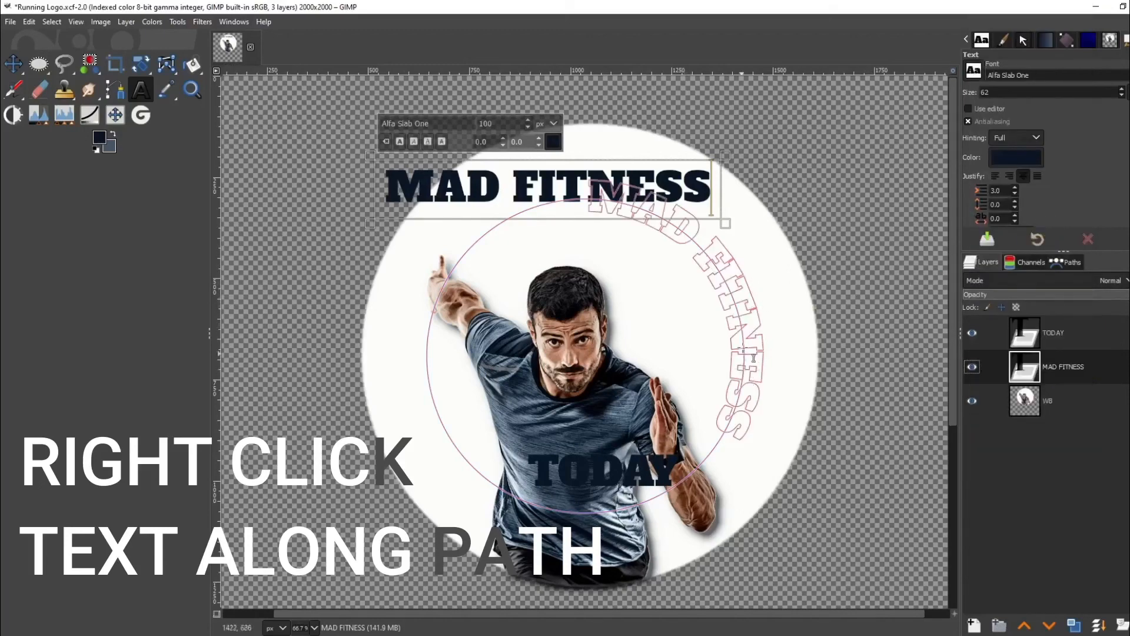
click(973, 367)
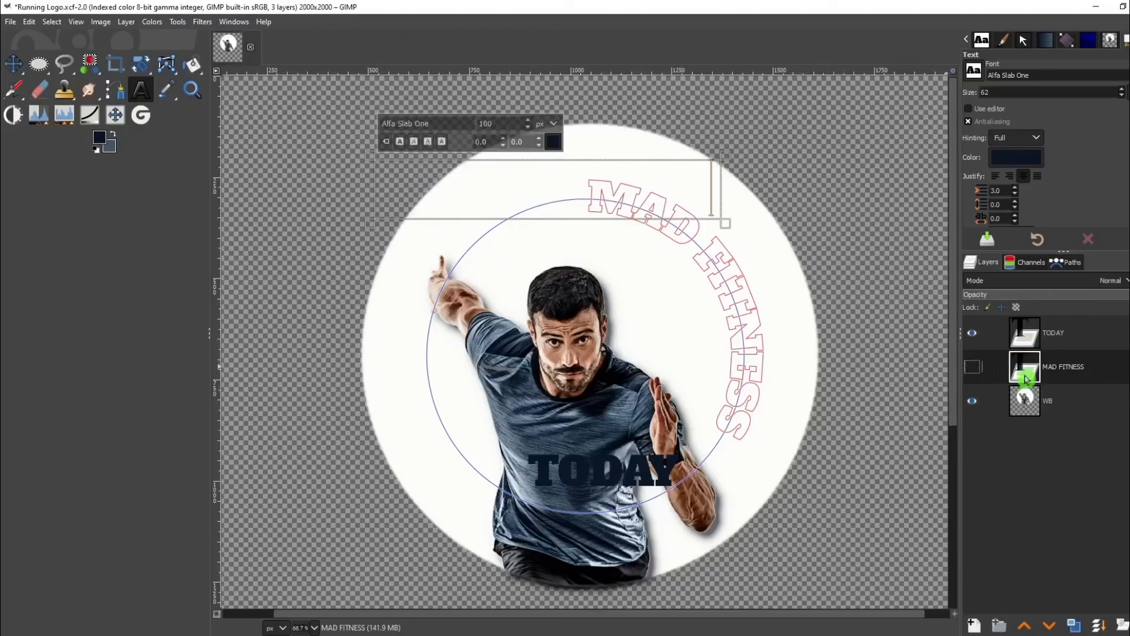
- Create a new transparent layer above the hidden MAD FITNESS layer
click(974, 626)
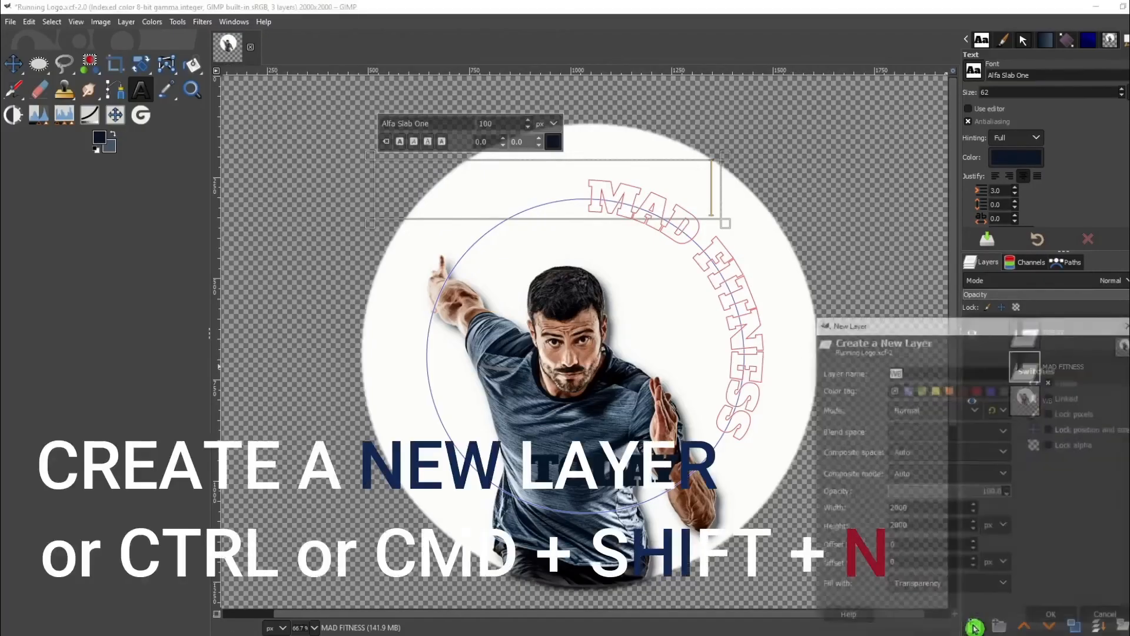